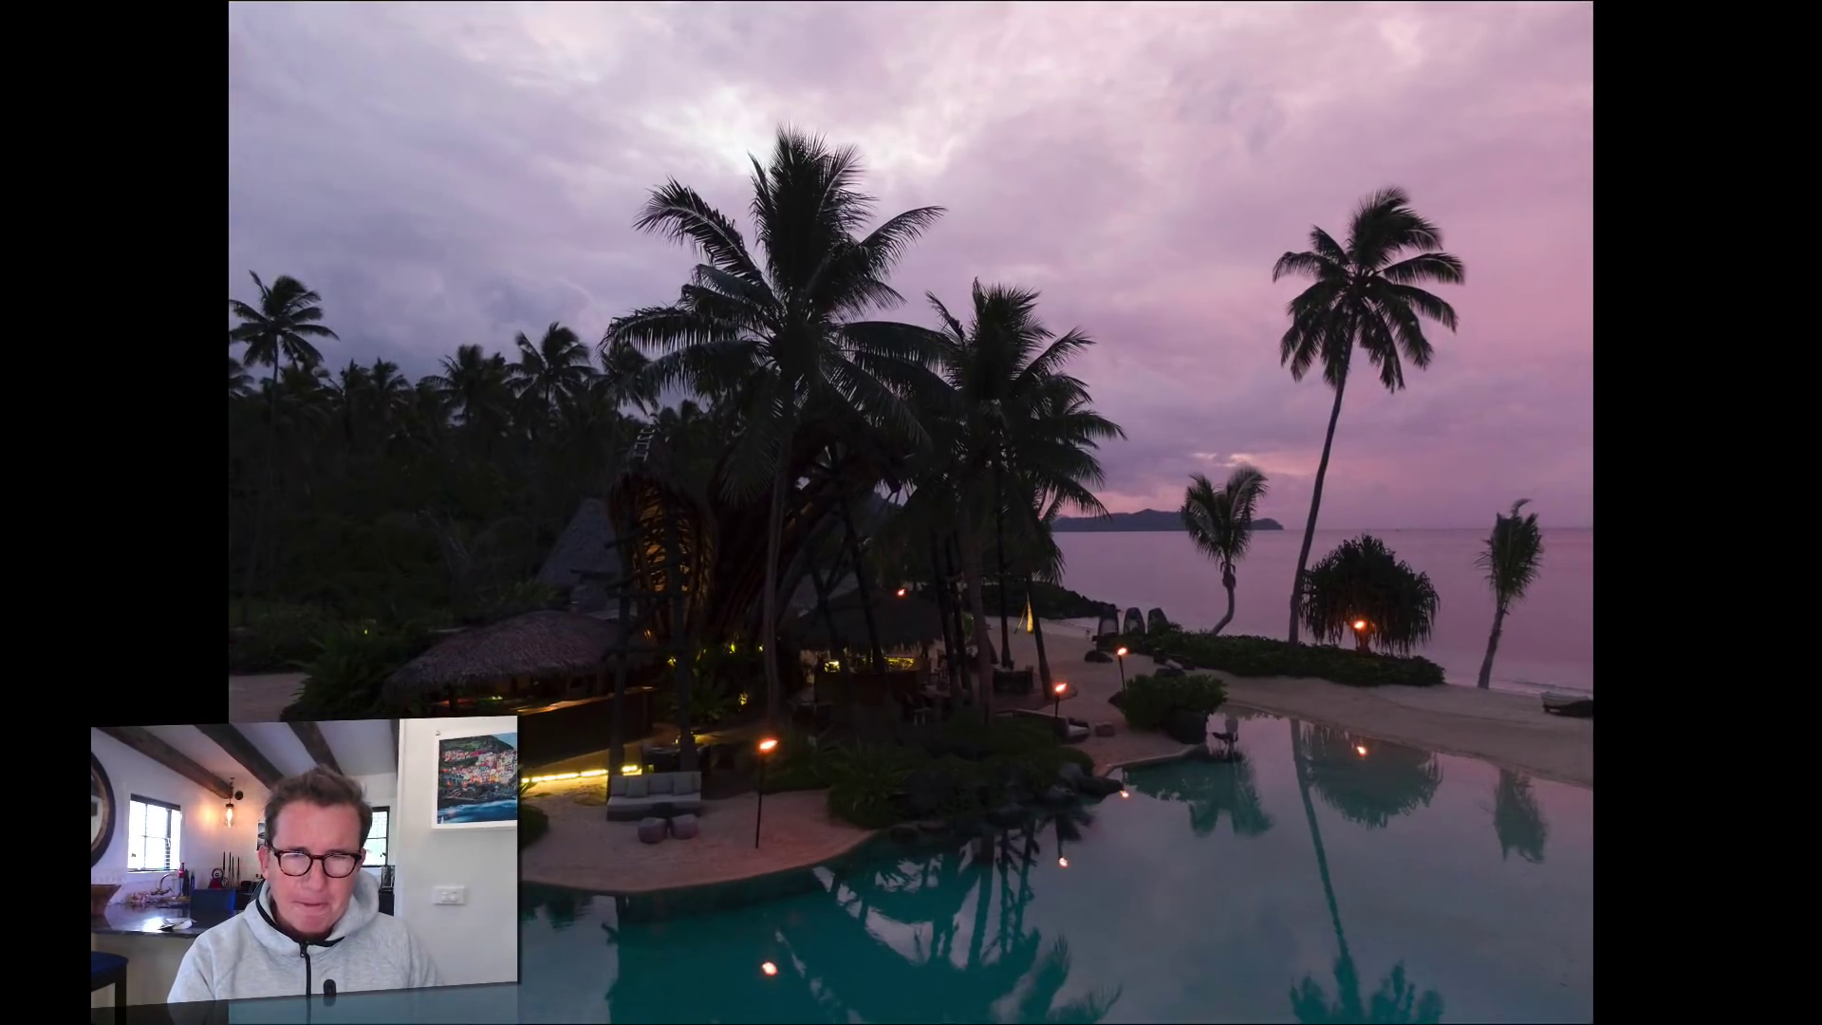
Examine the single drone shot untitled (91 of 170).DNG as a whole and at 1:1 around the torches, and return to the thumbnail grid
left_click(1395, 835)
left_click(1402, 842)
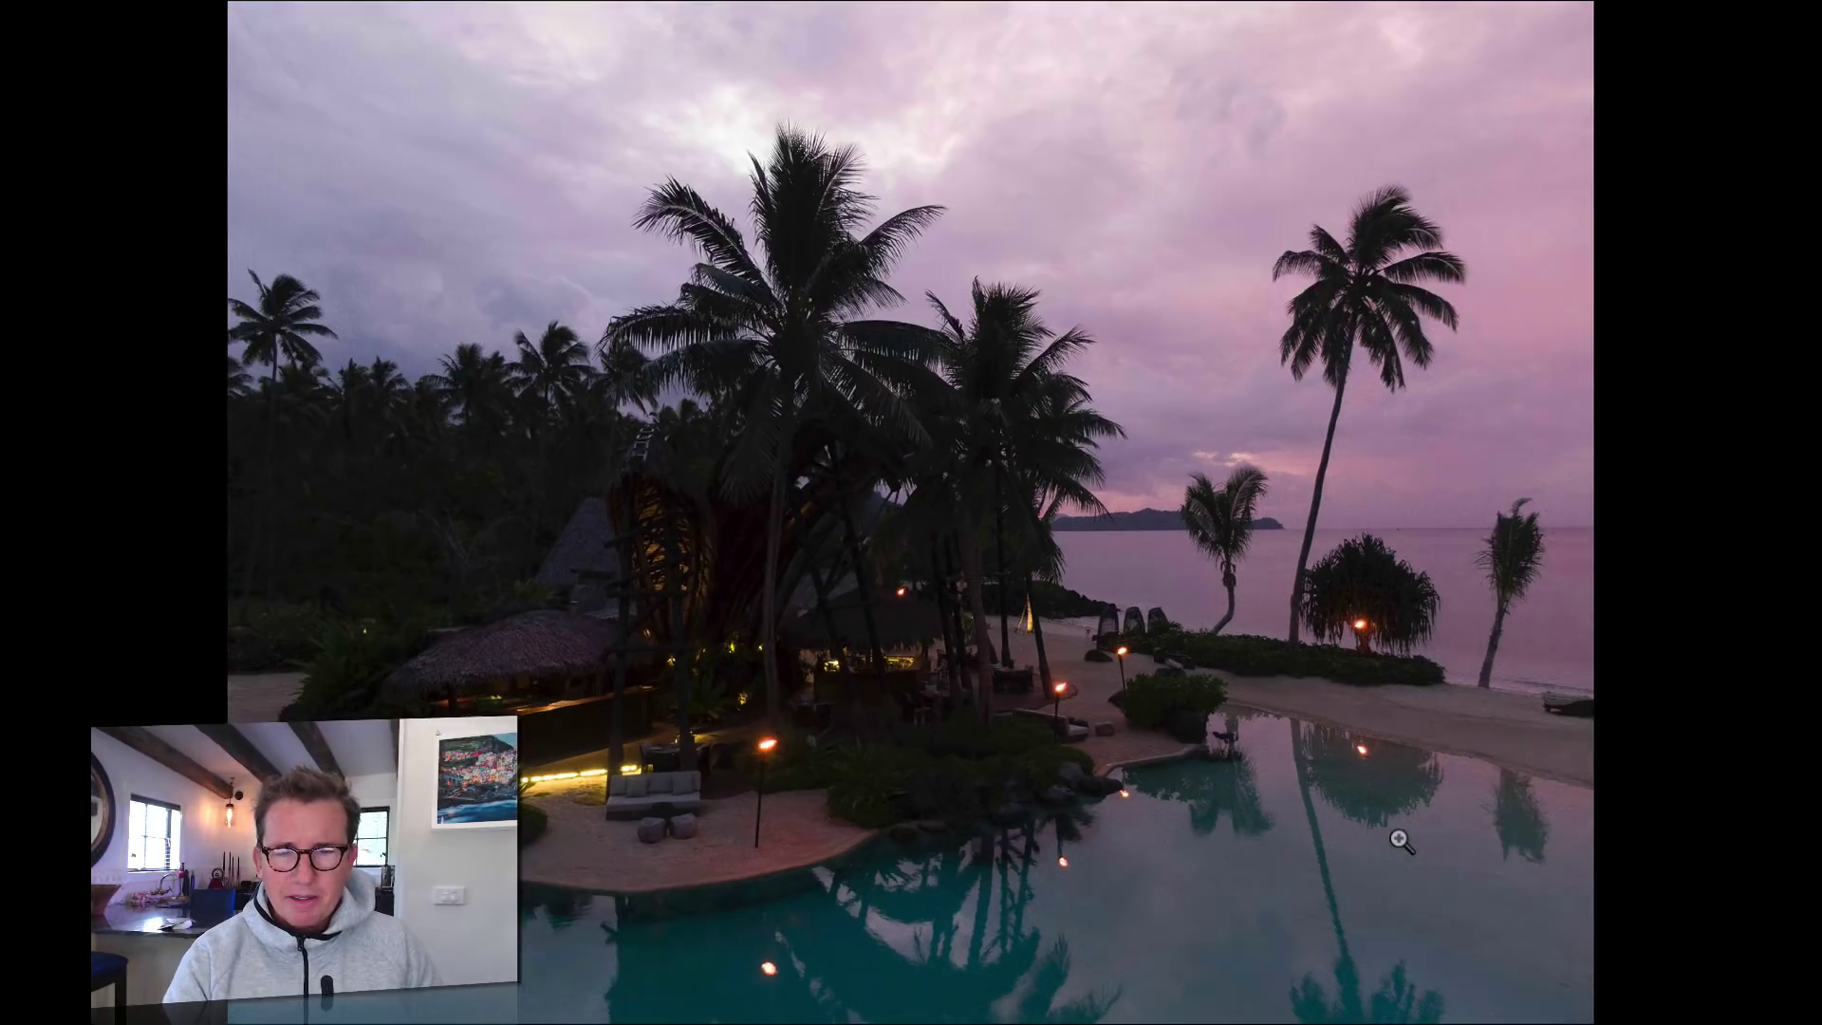
key("Escape")
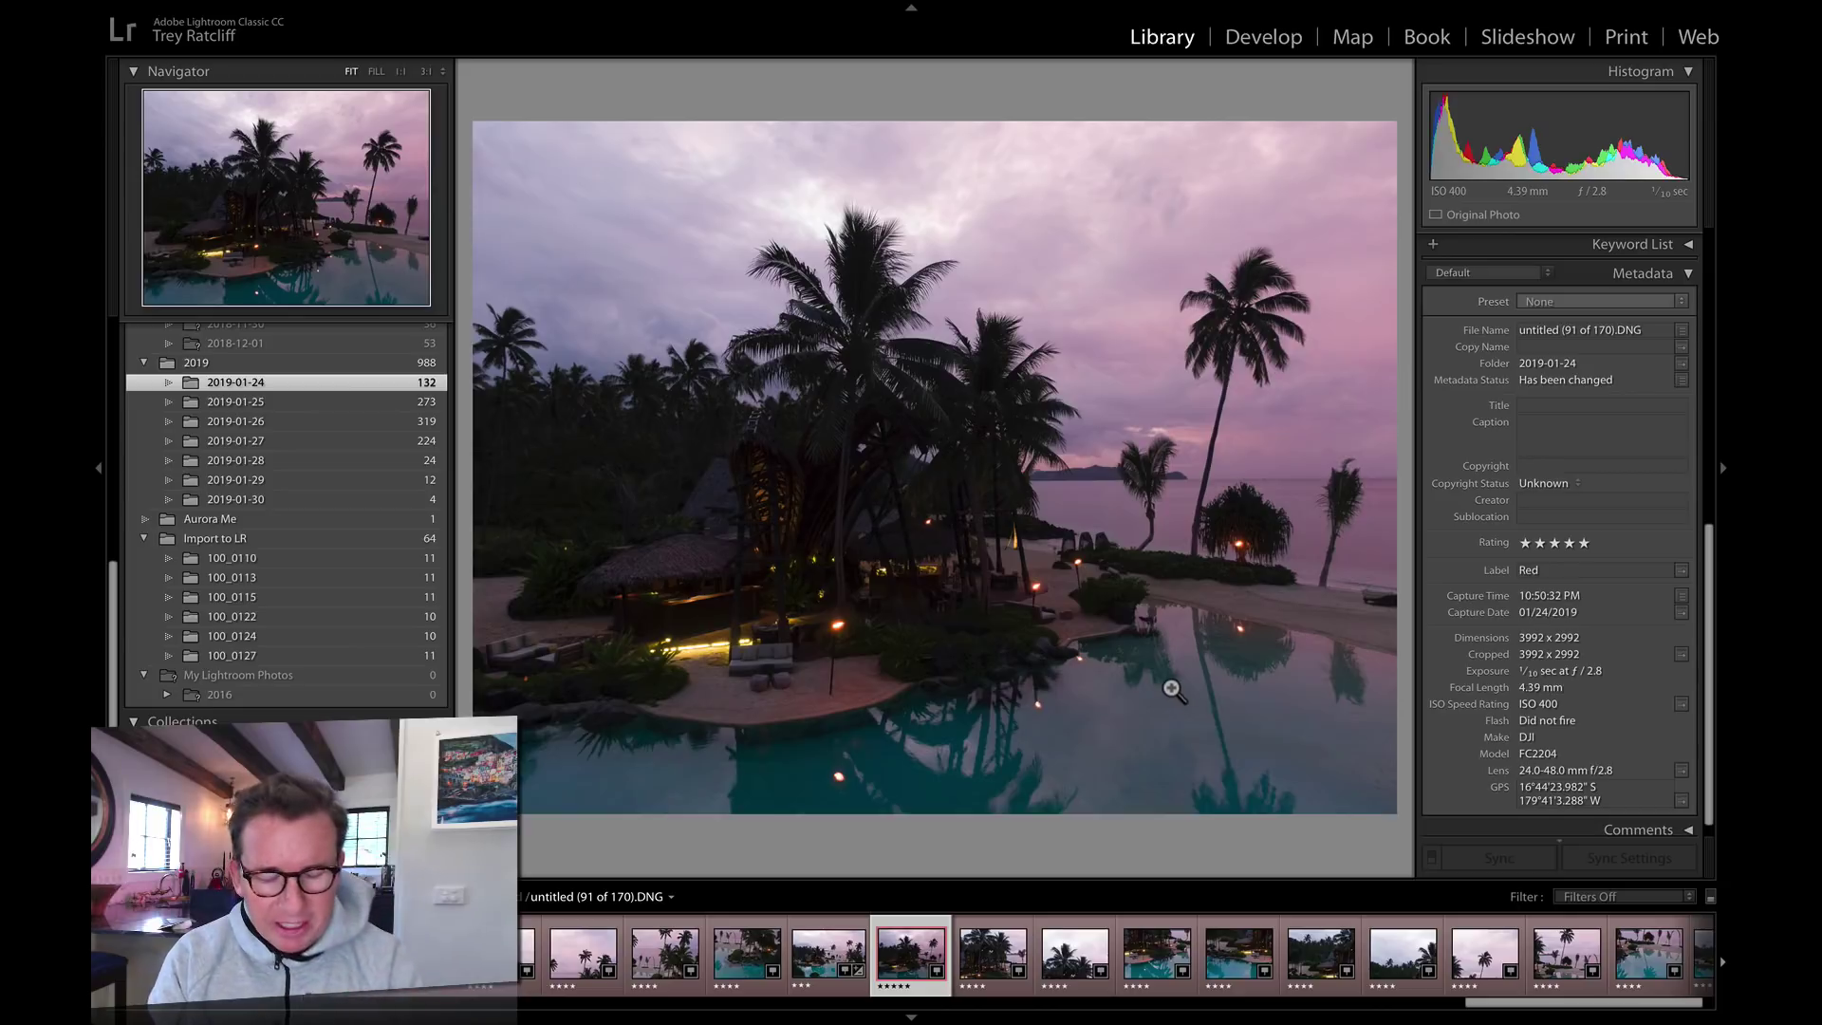
key("g")
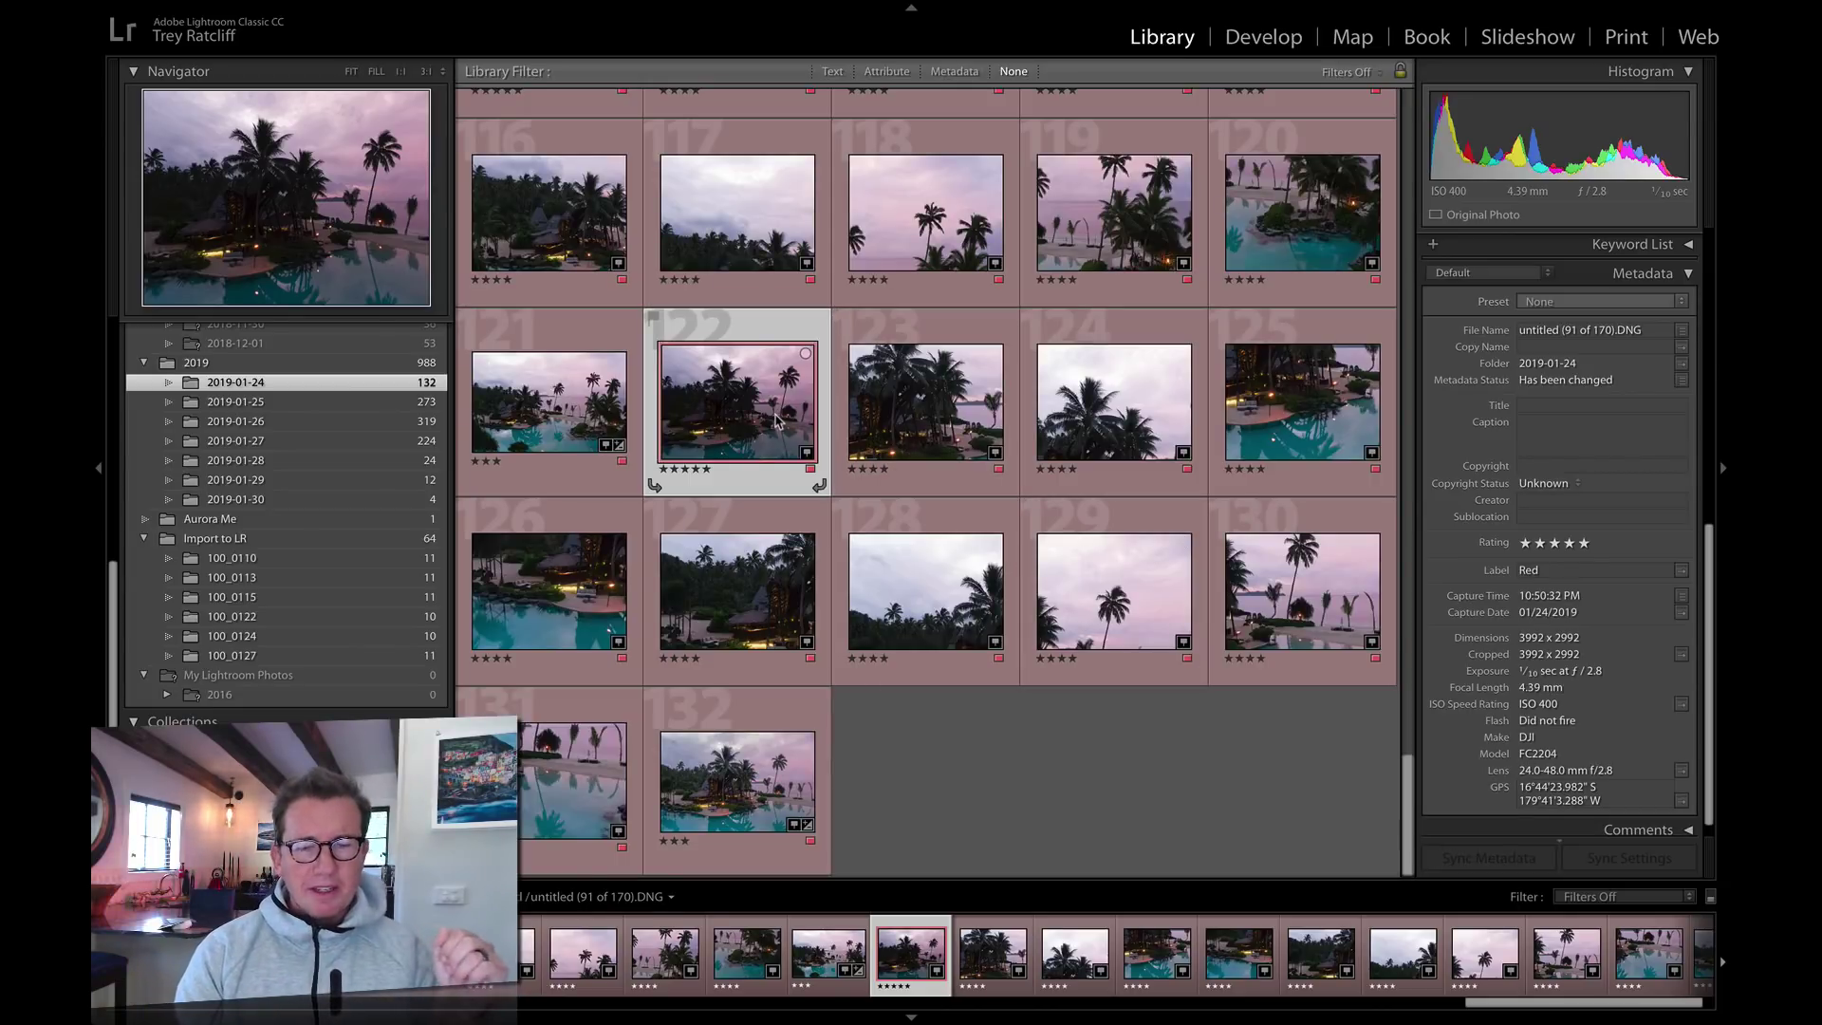
double_click(777, 421)
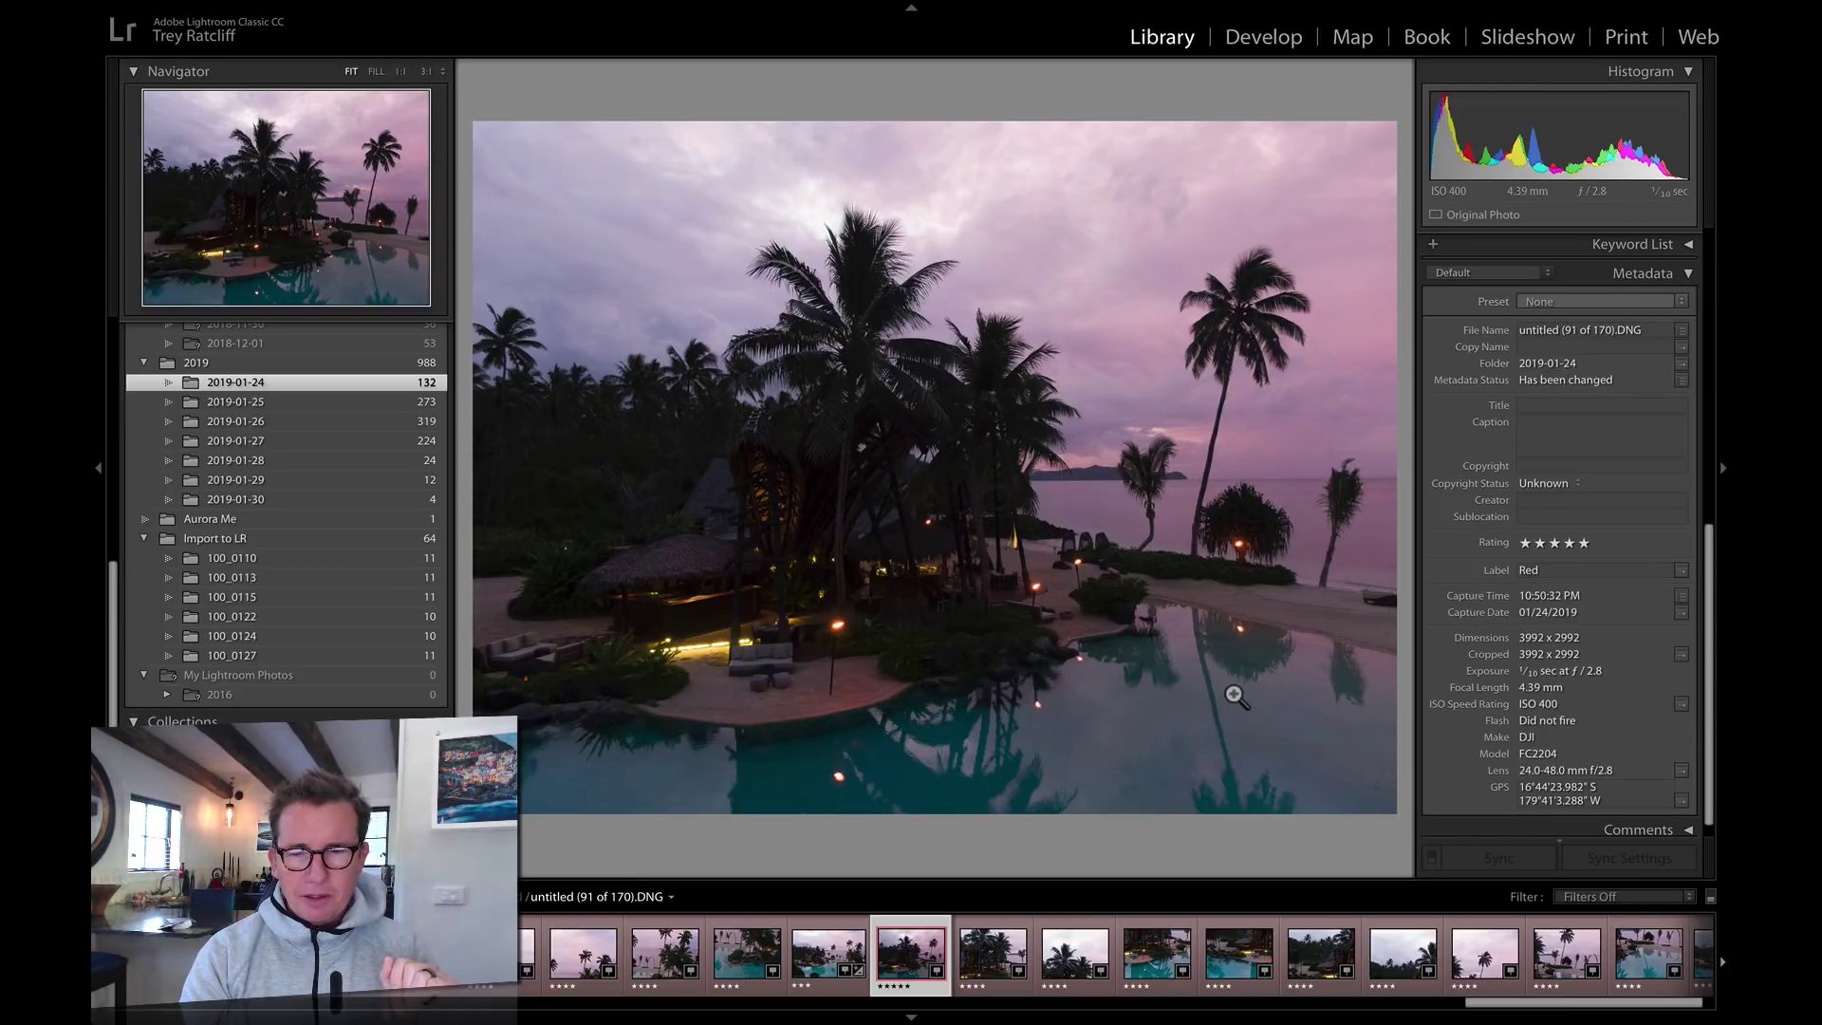
left_click(1073, 602)
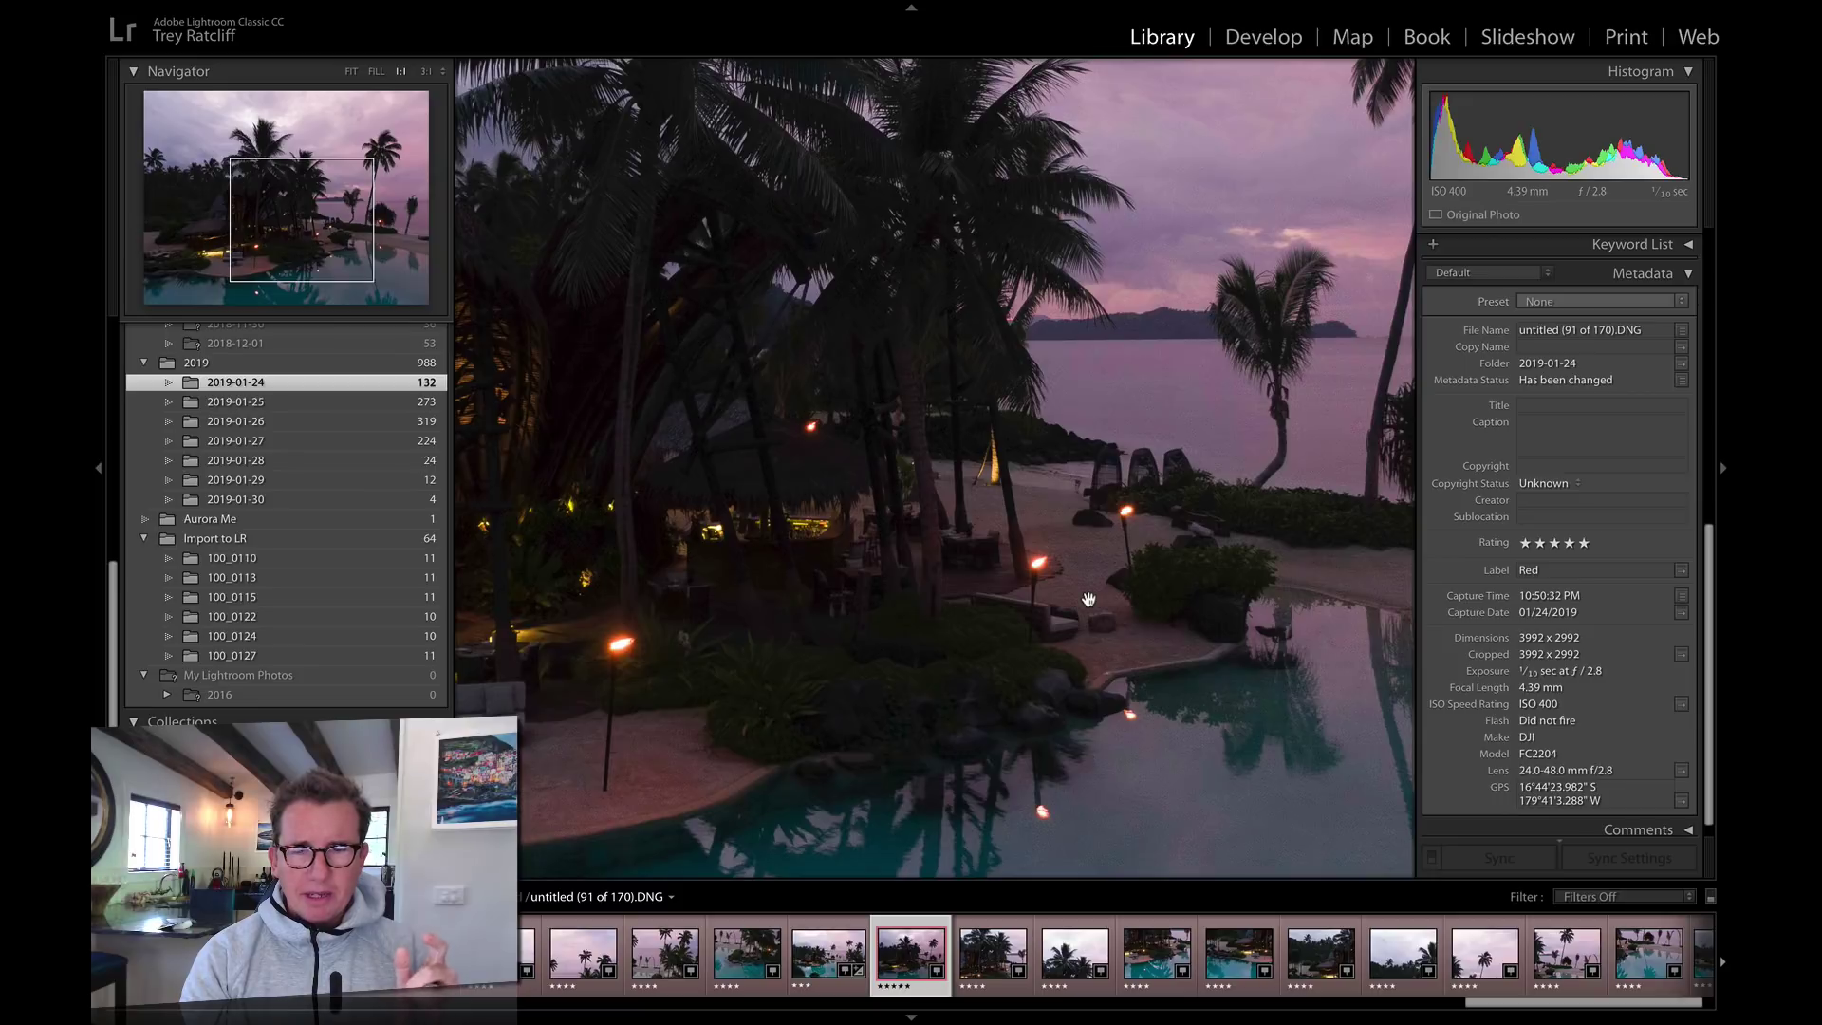
left_click(1089, 600)
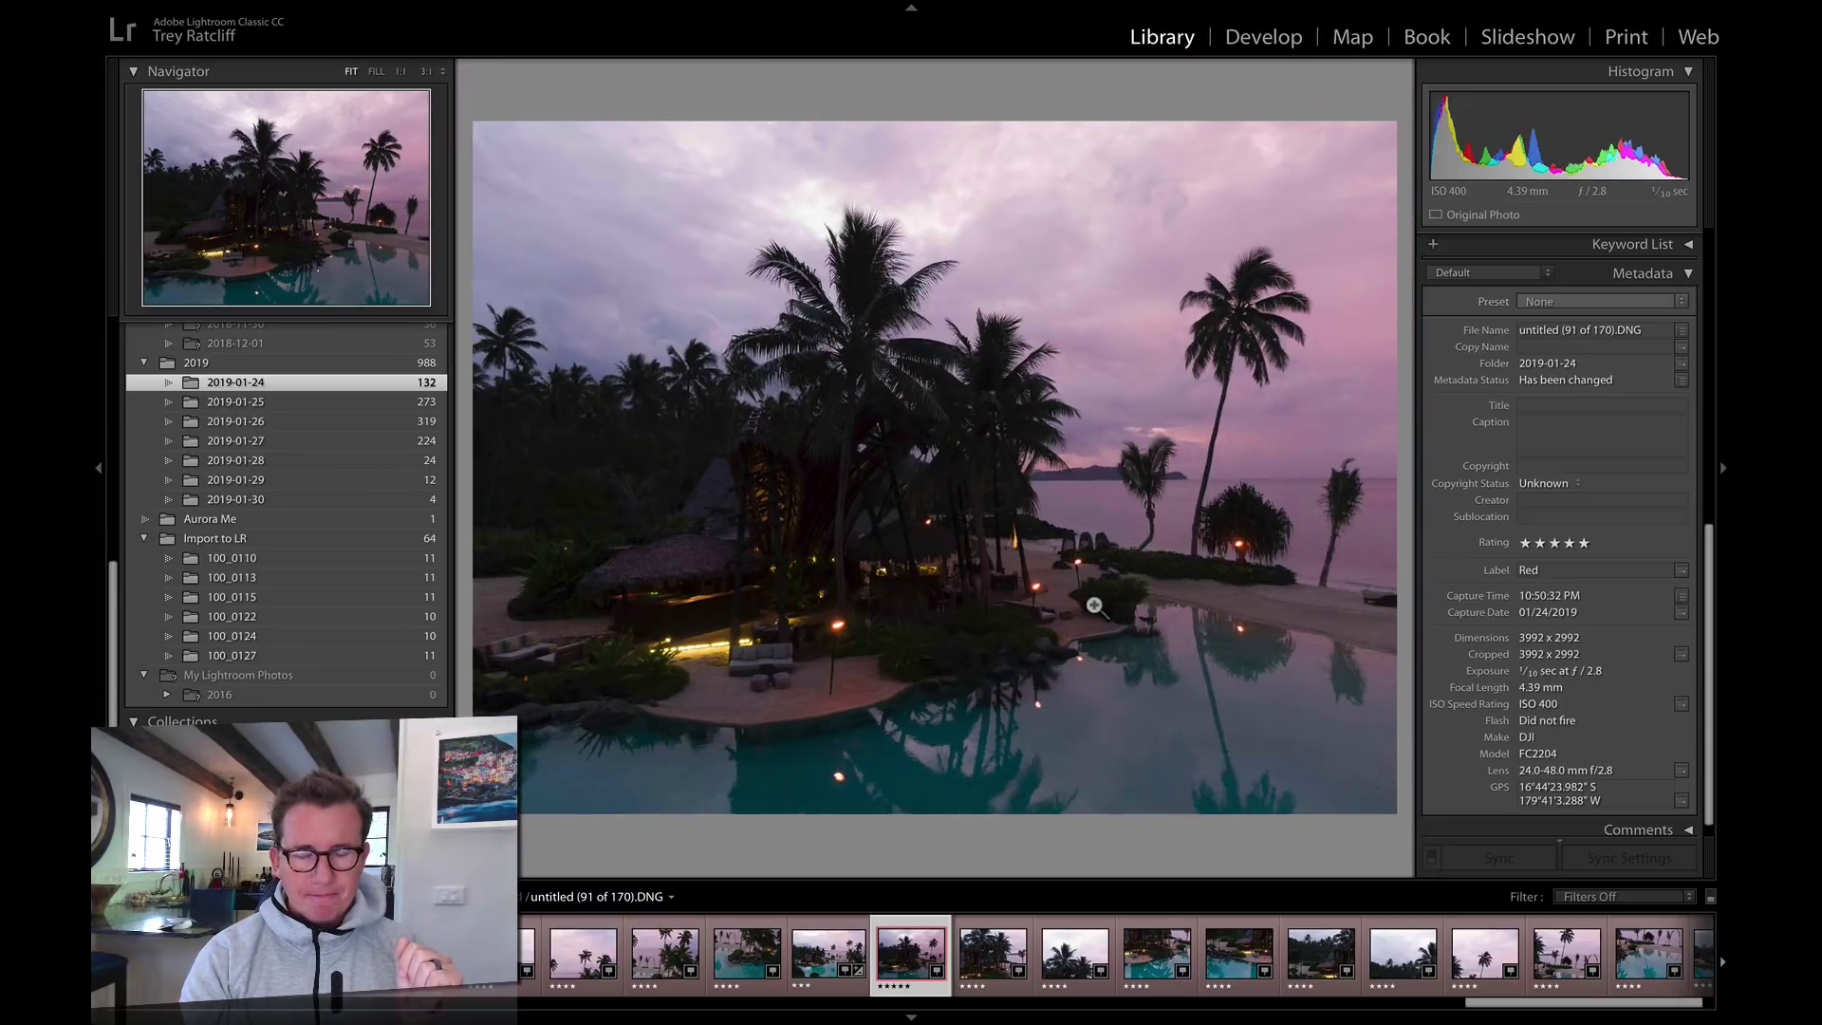
key("g")
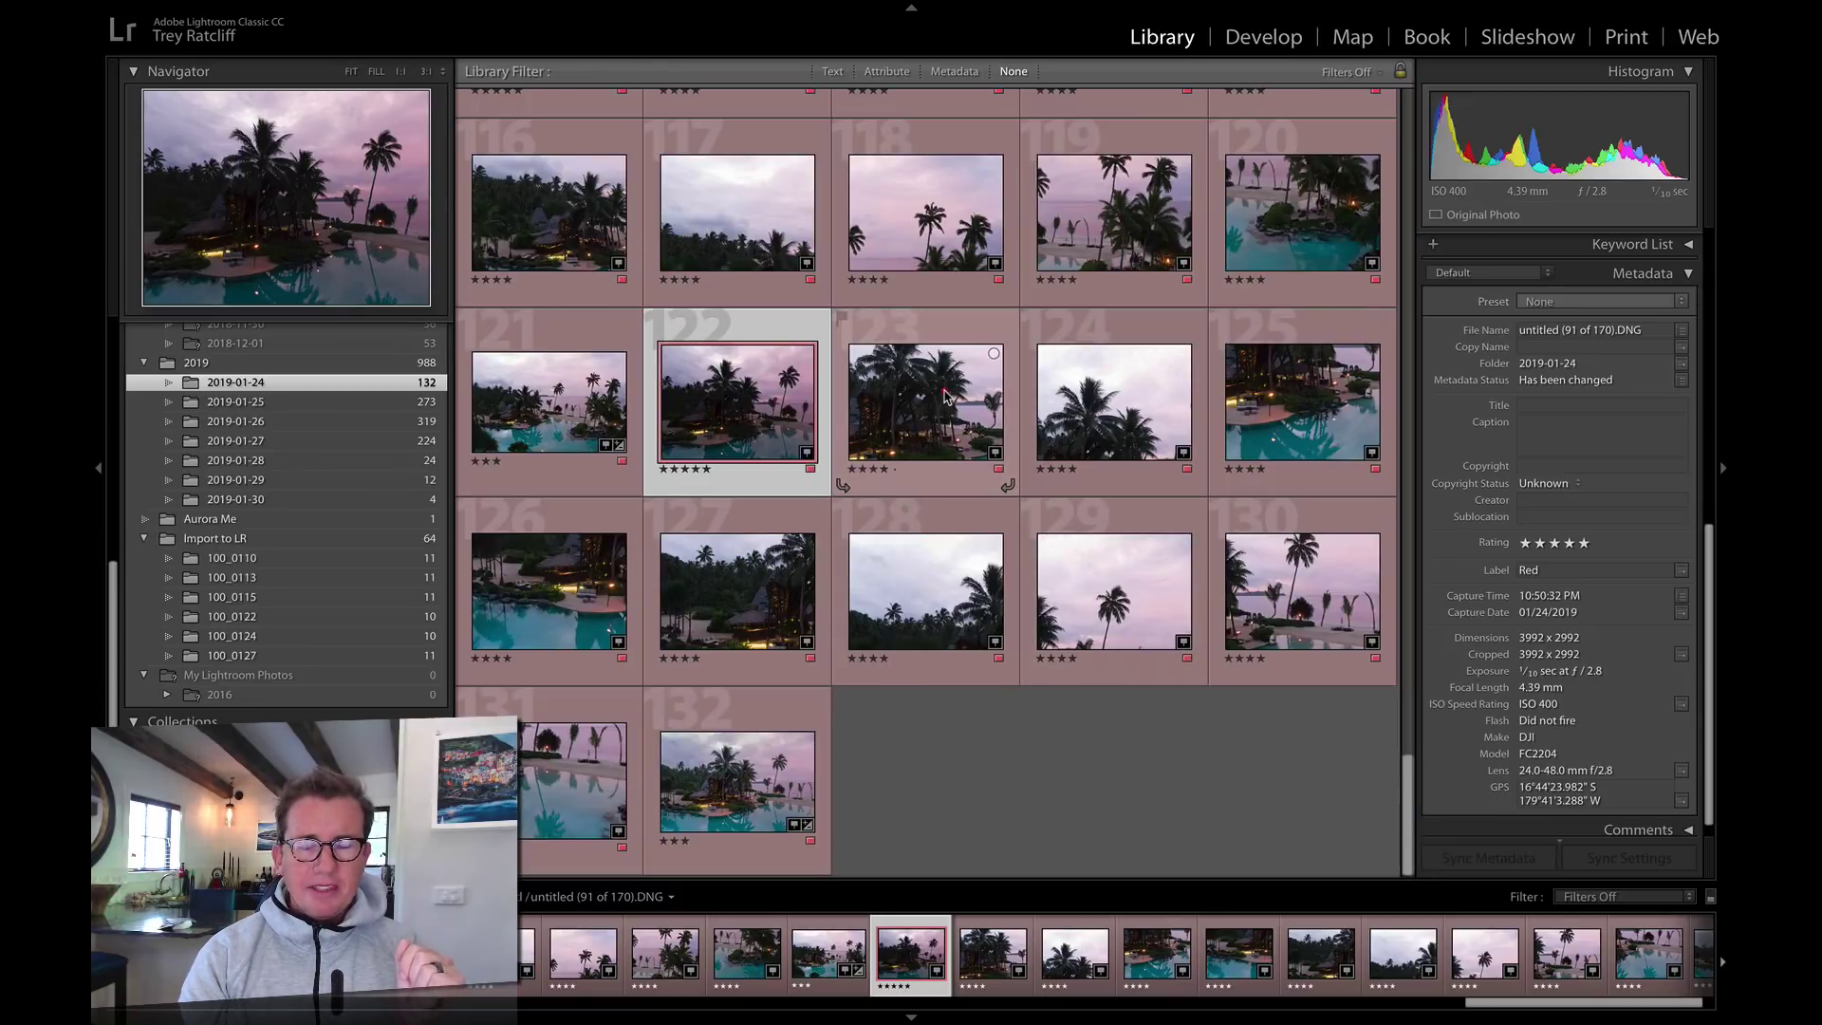
Look through the individual panorama source frames one by one, from untitled (92 of 170).DNG to untitled (100 of 170).DNG
left_click(946, 396)
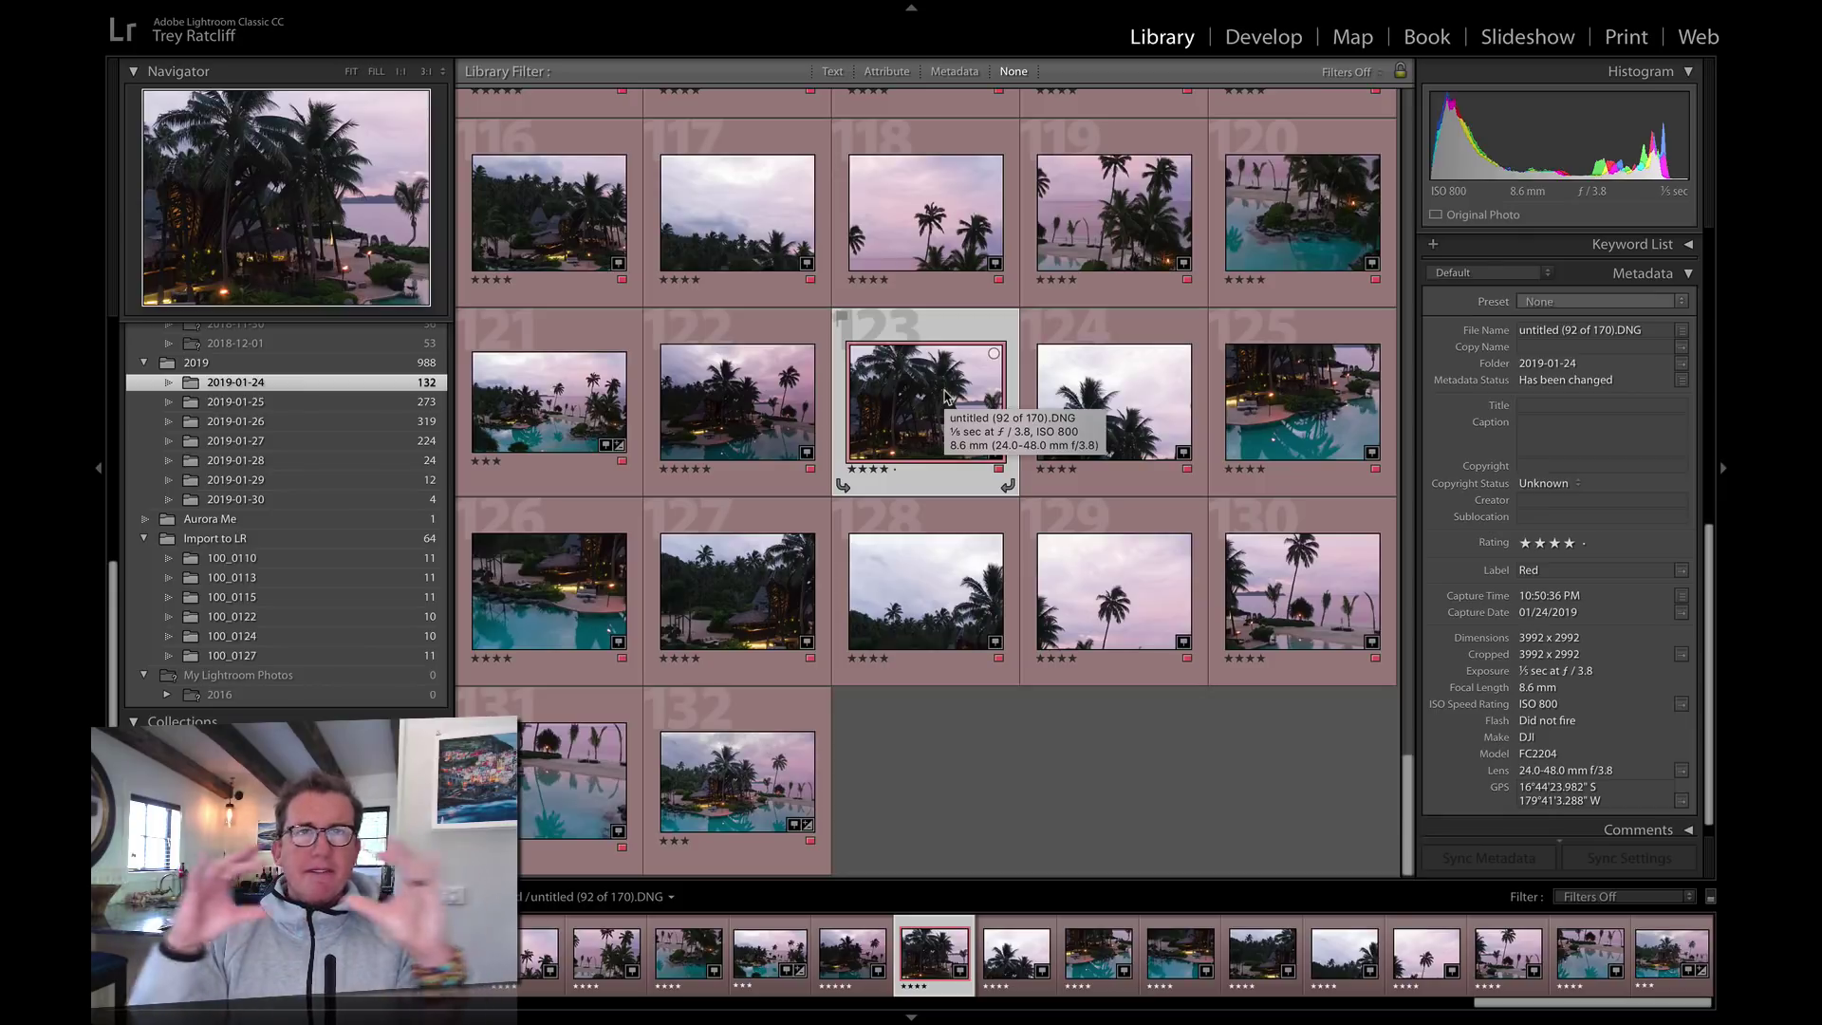
double_click(946, 397)
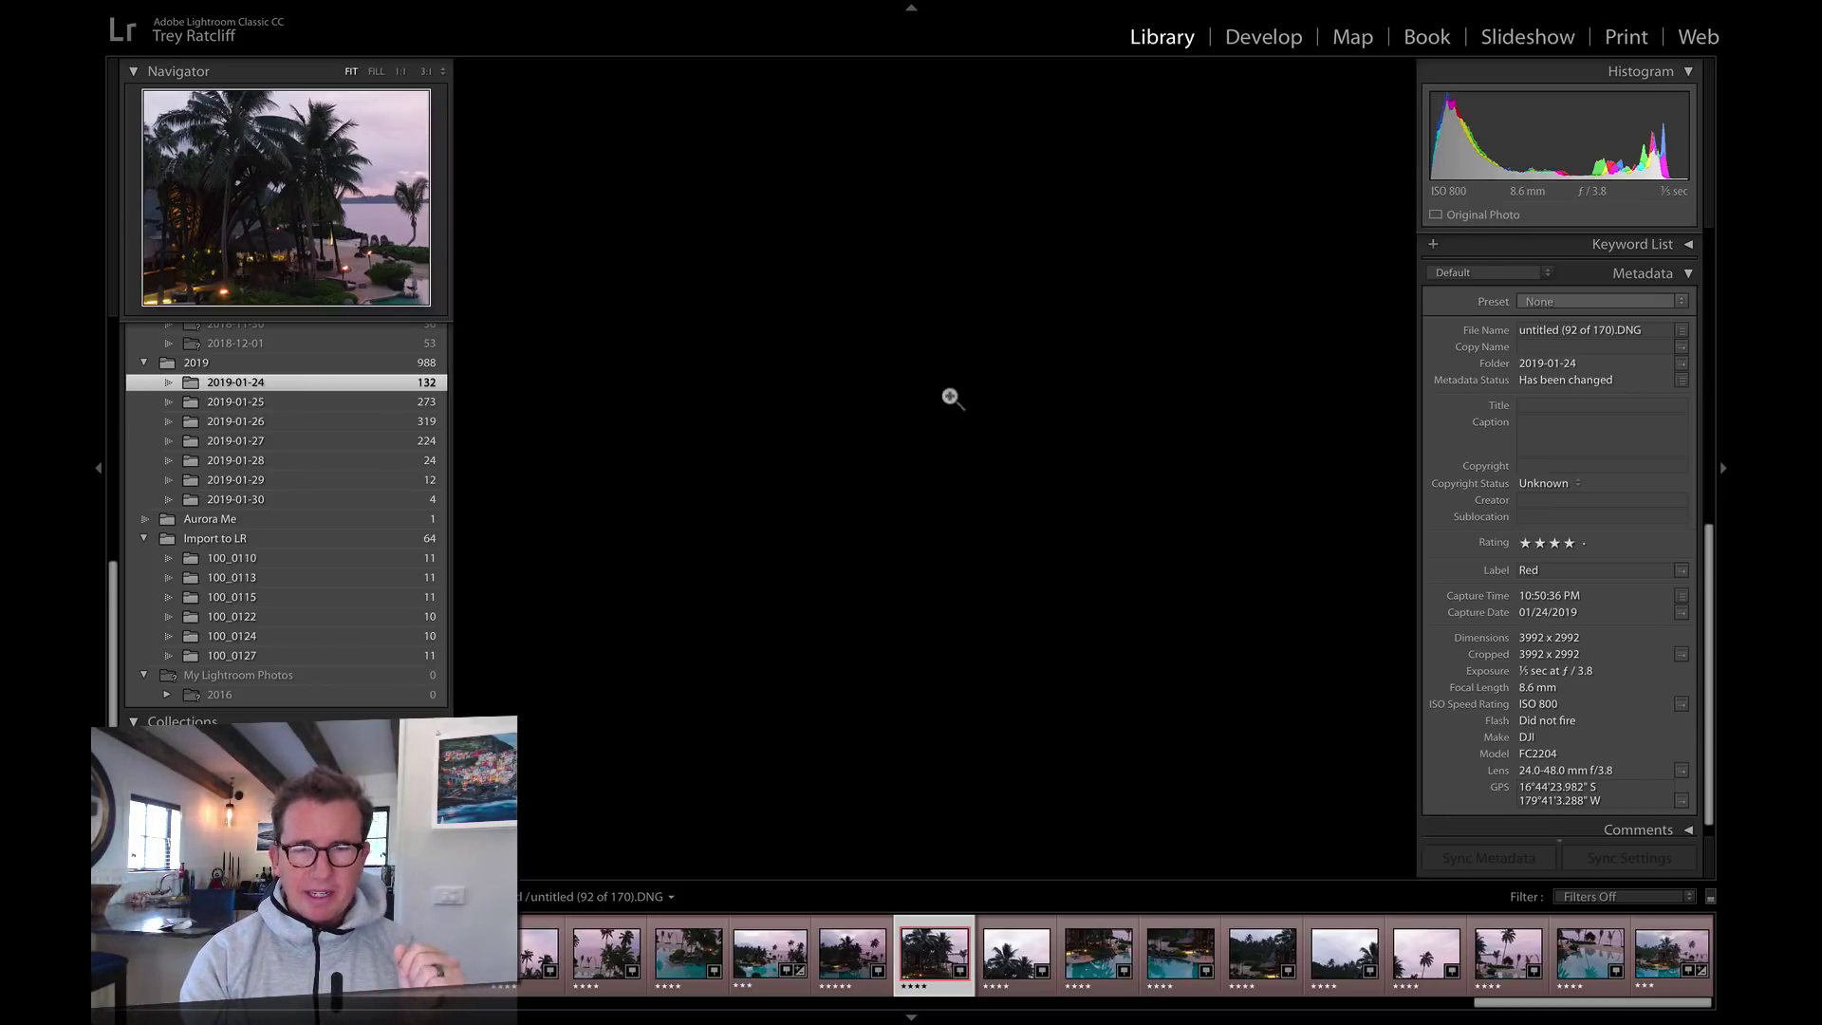
key("Right")
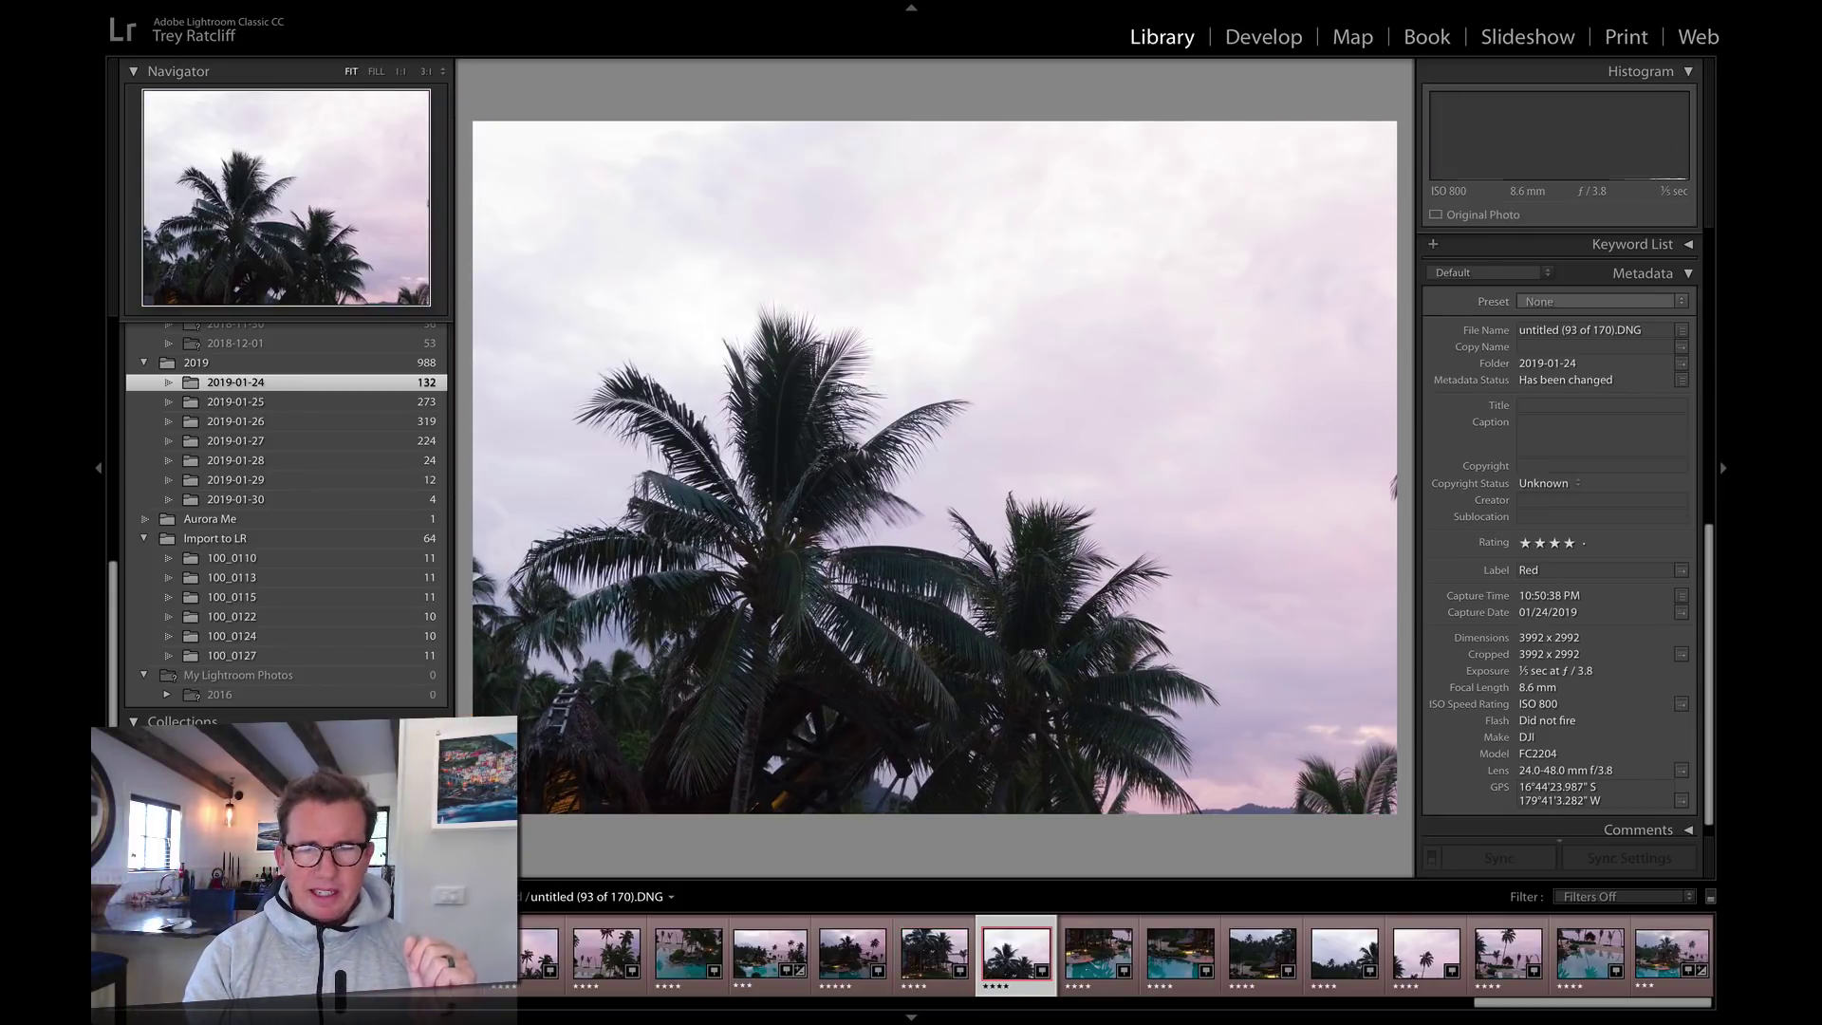
key("Right")
key("Right")
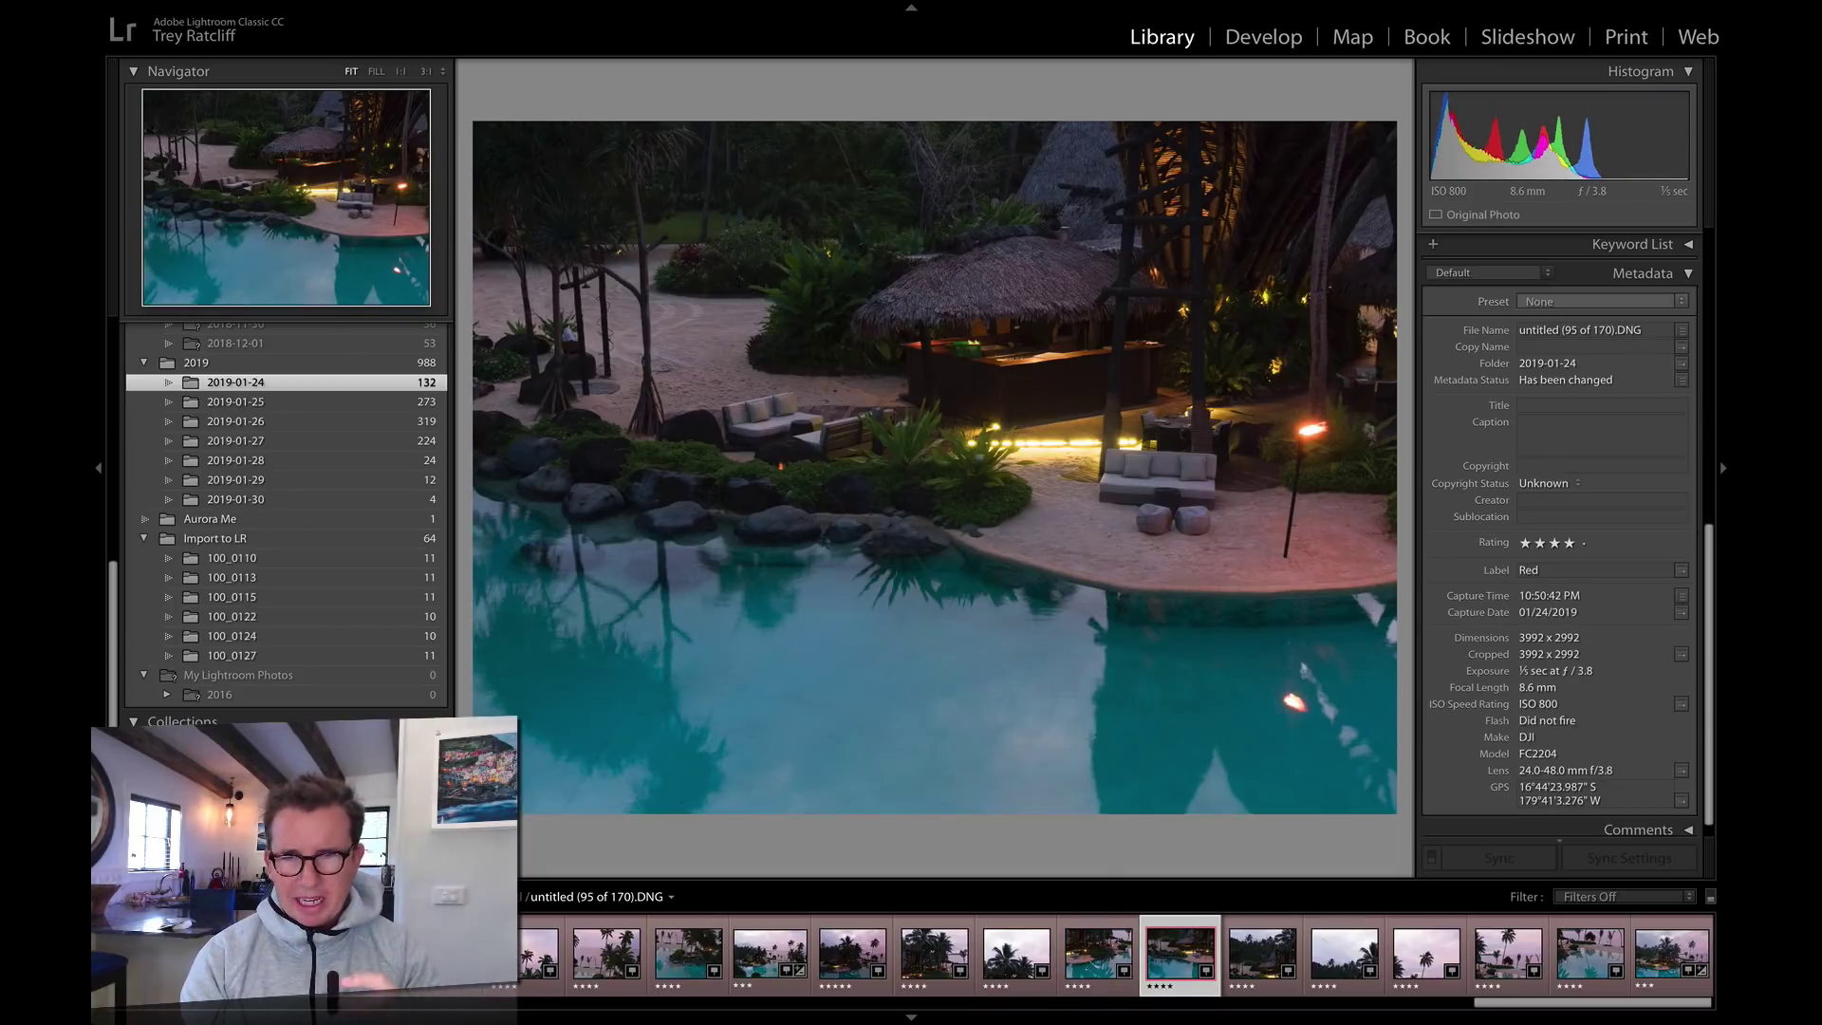
key("Right")
key("Right")
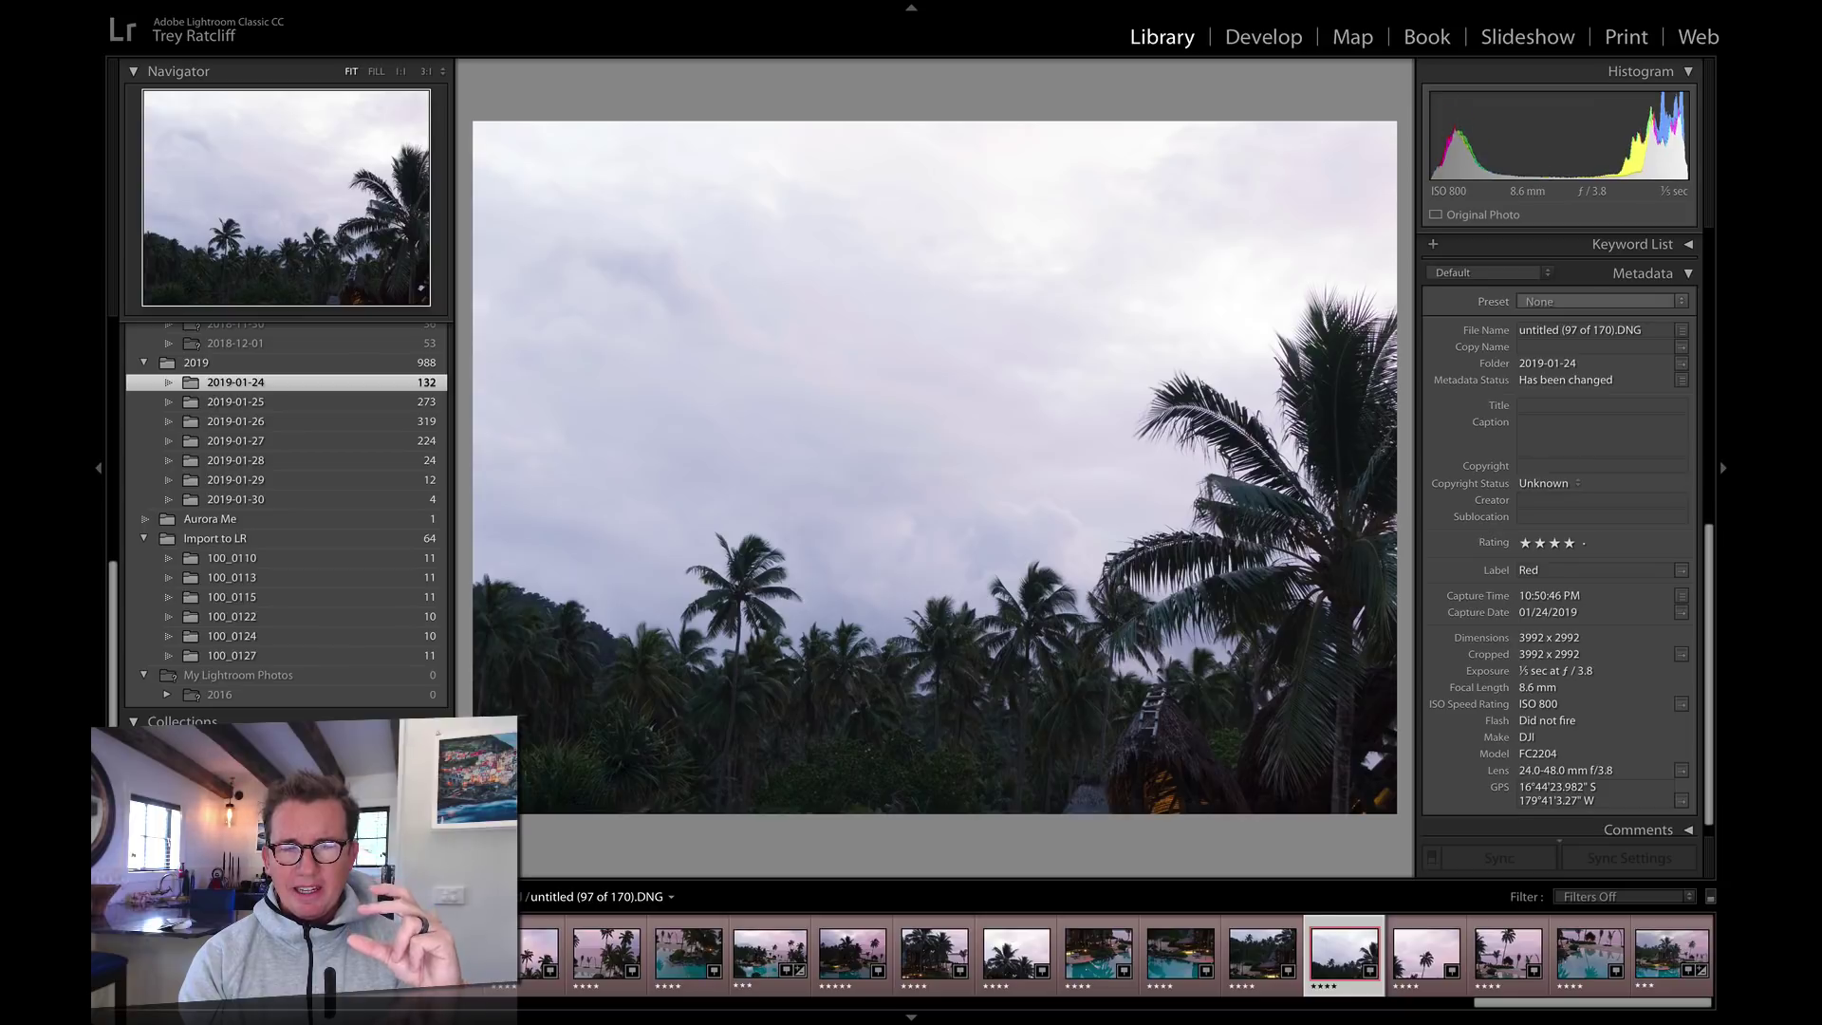
key("Right")
key("Right")
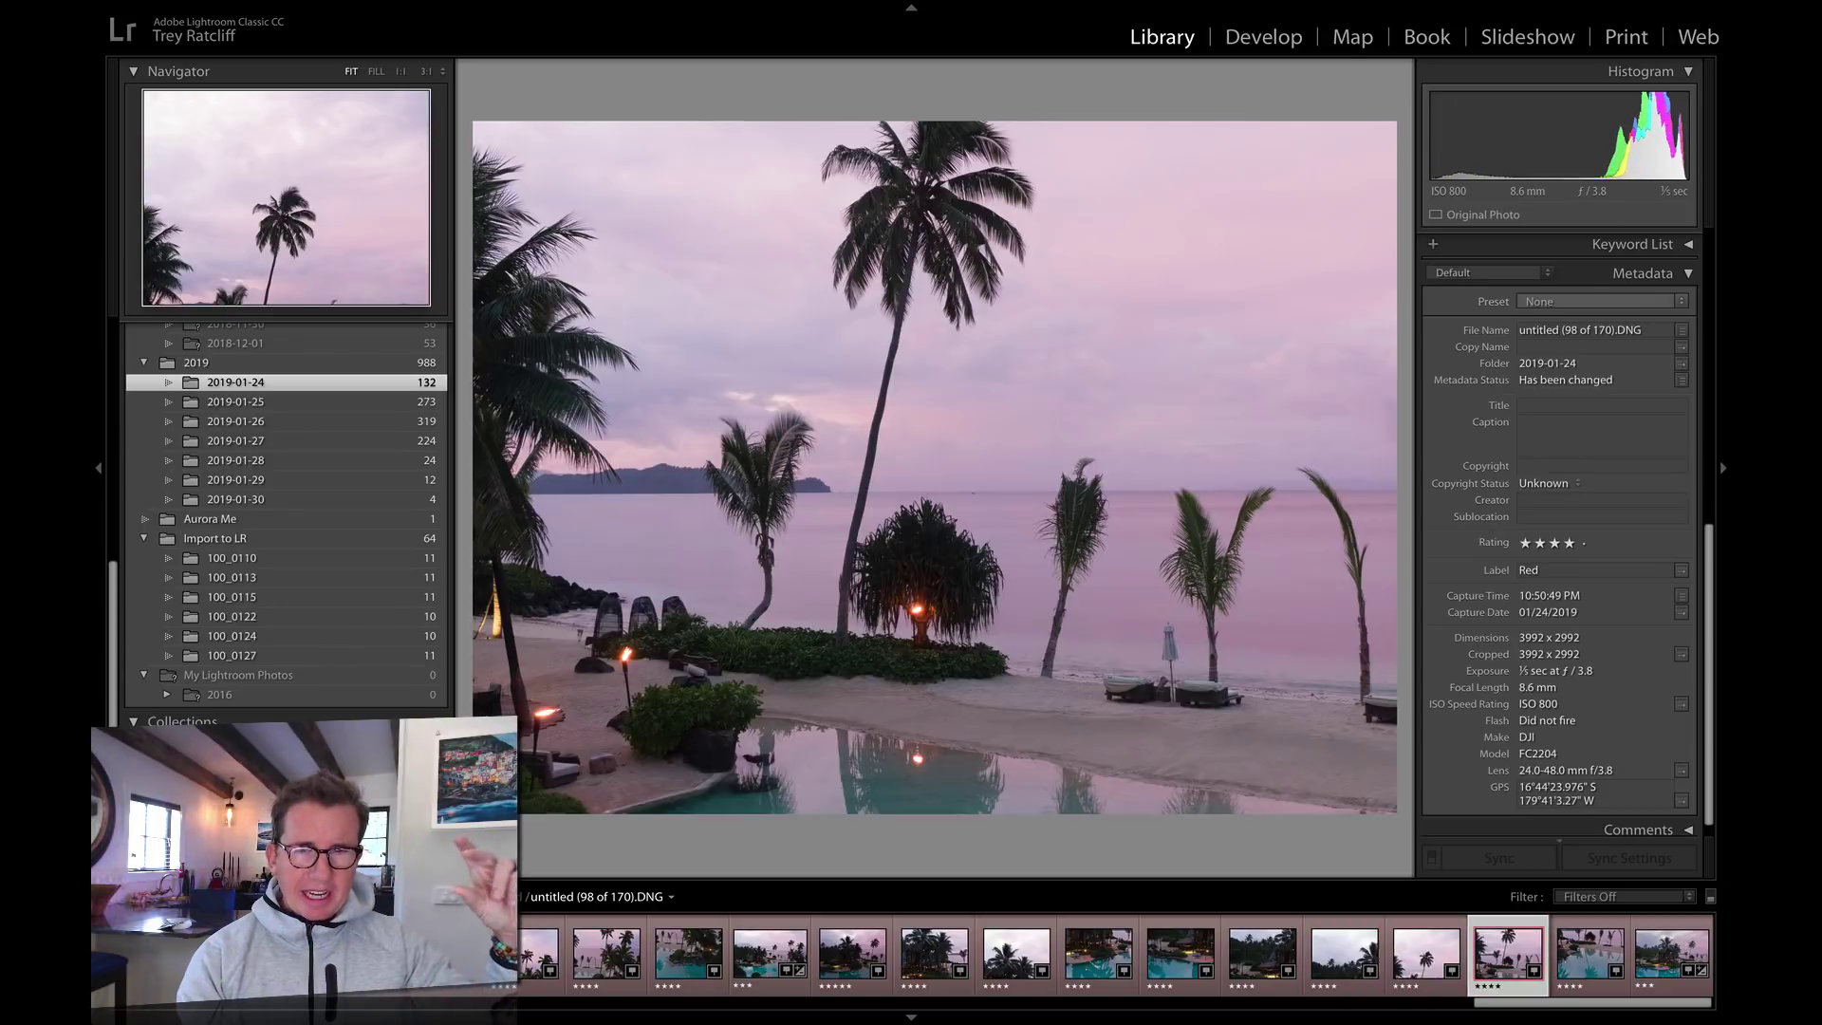
key("Right")
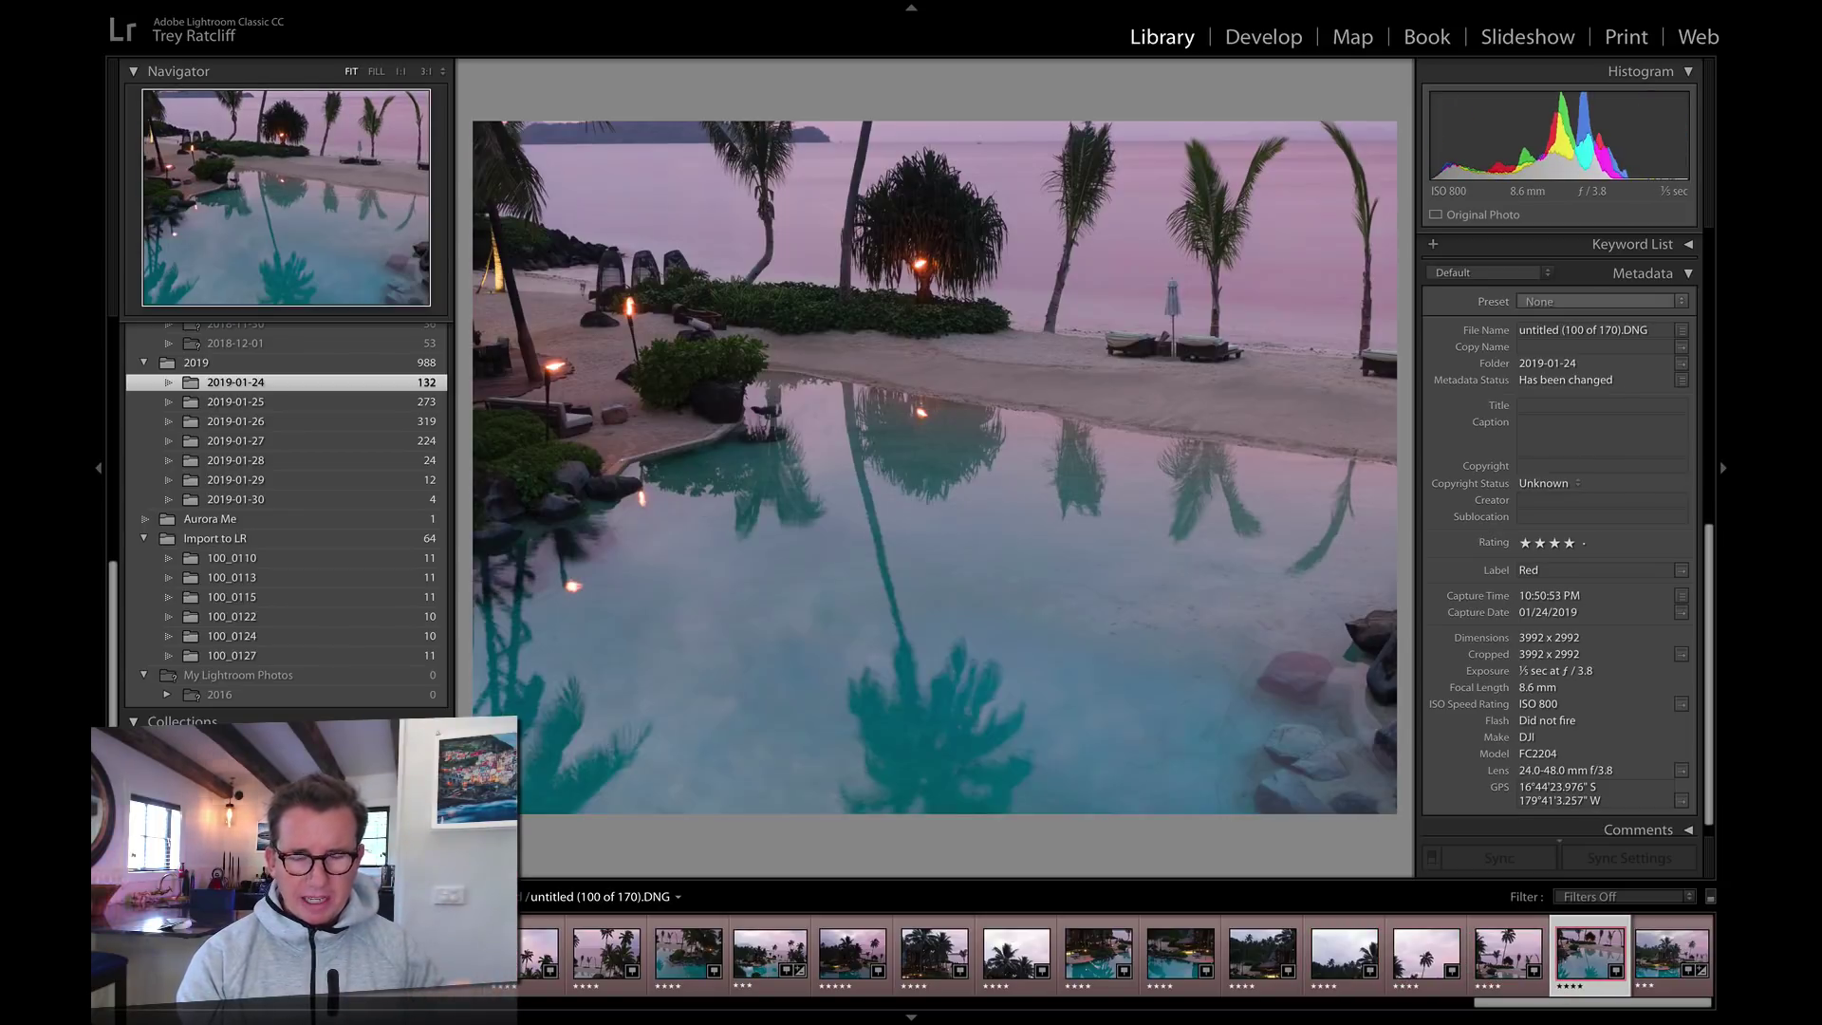
left_click(1021, 435)
left_click(1022, 459)
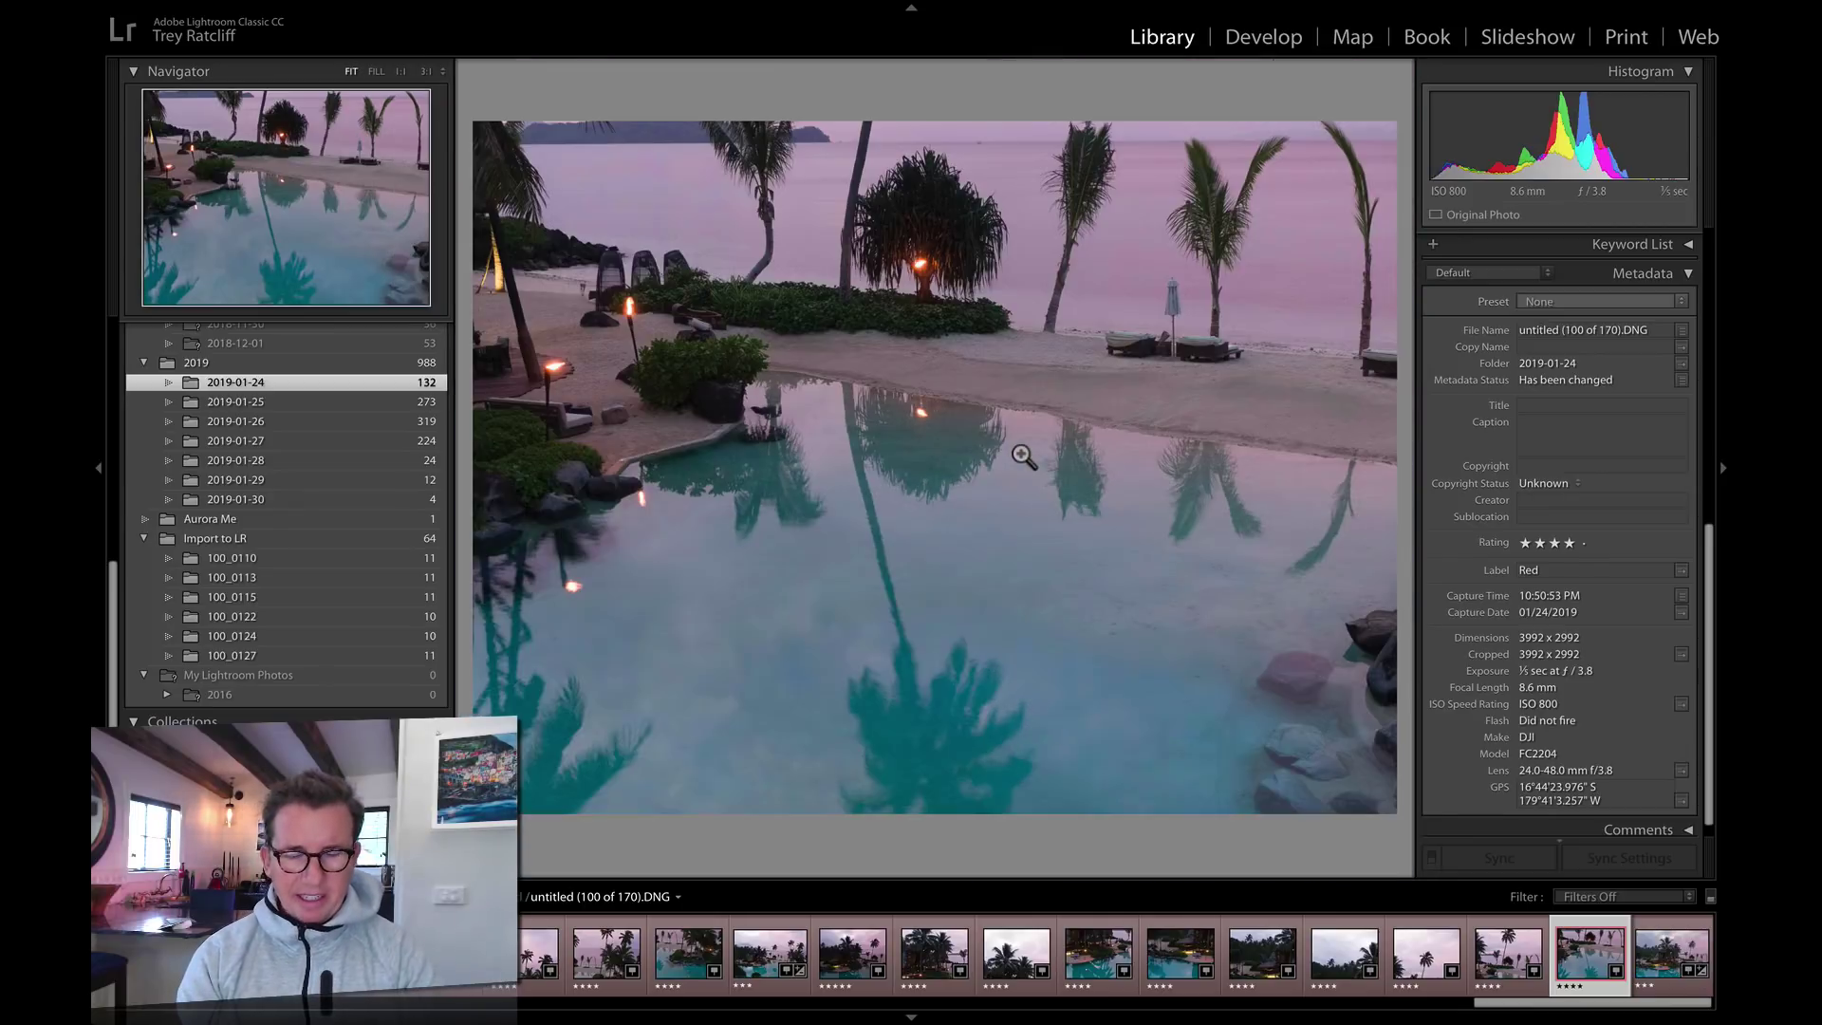
Preview a Spherical panorama merge of frames 92 to 100 with Auto Crop and Boundary Warp 100, and cancel the merge
key("g")
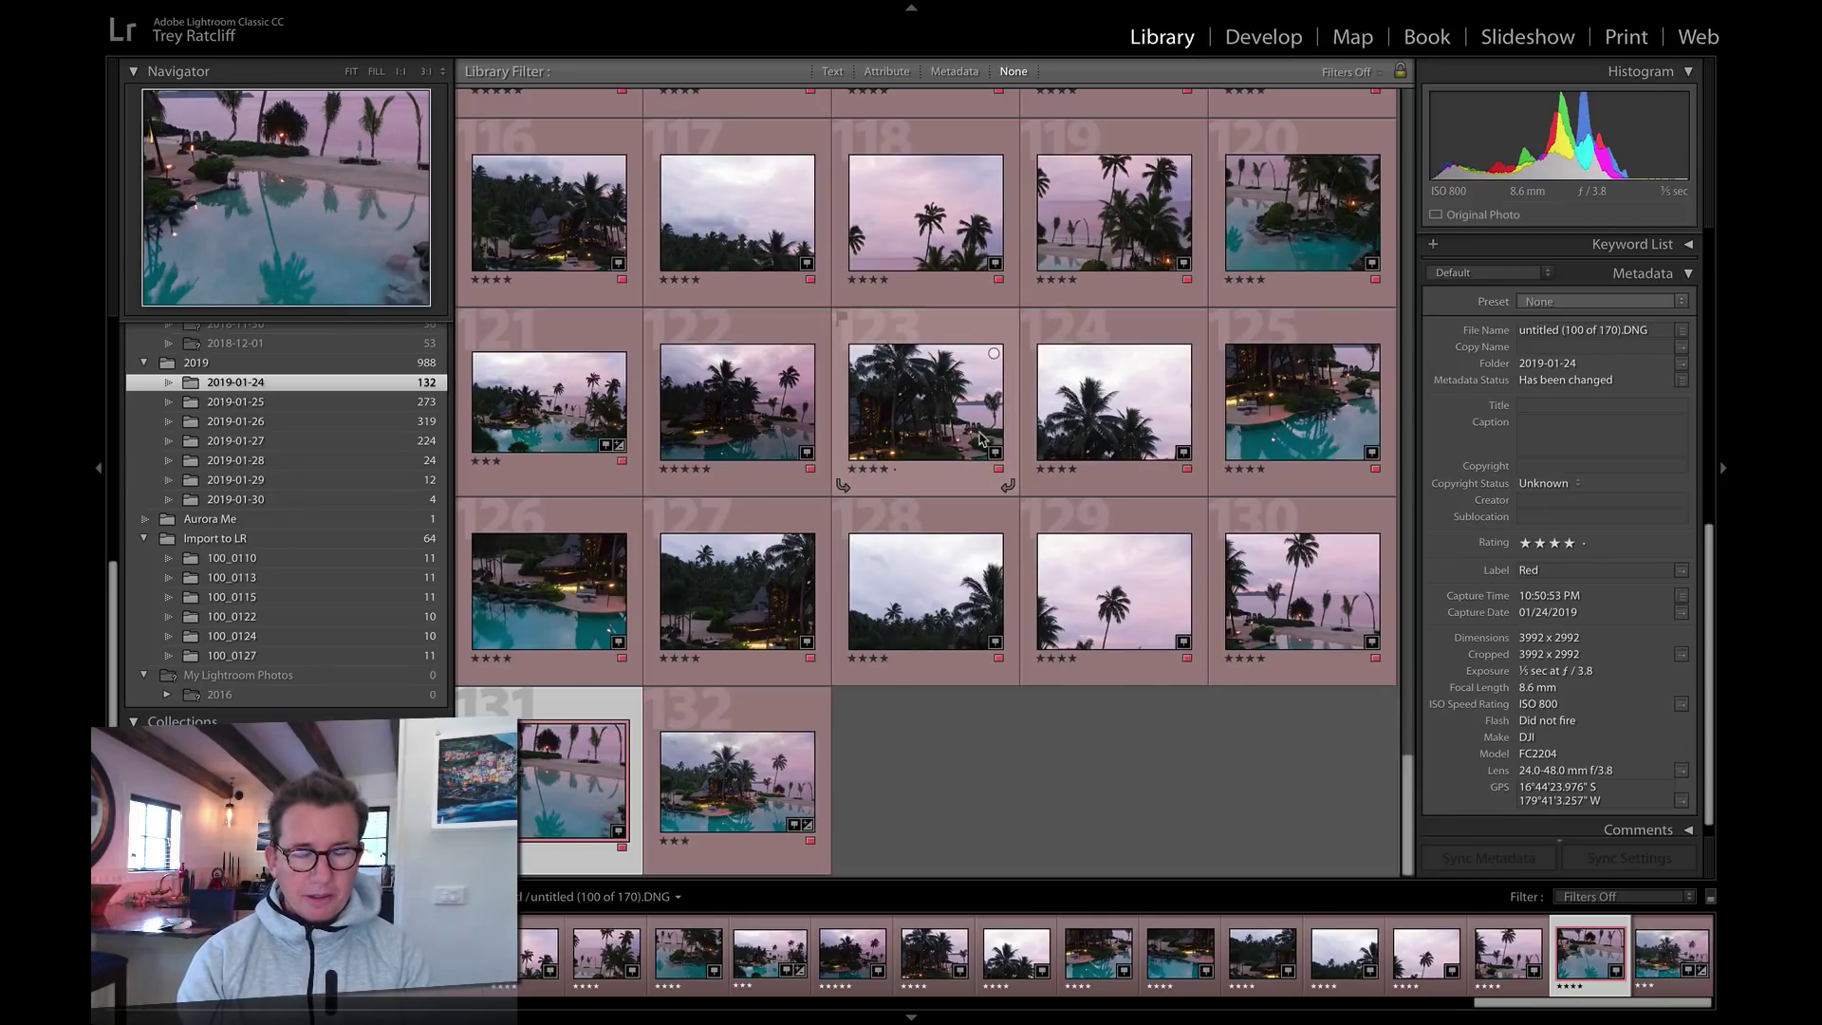
left_click(944, 425, "shift")
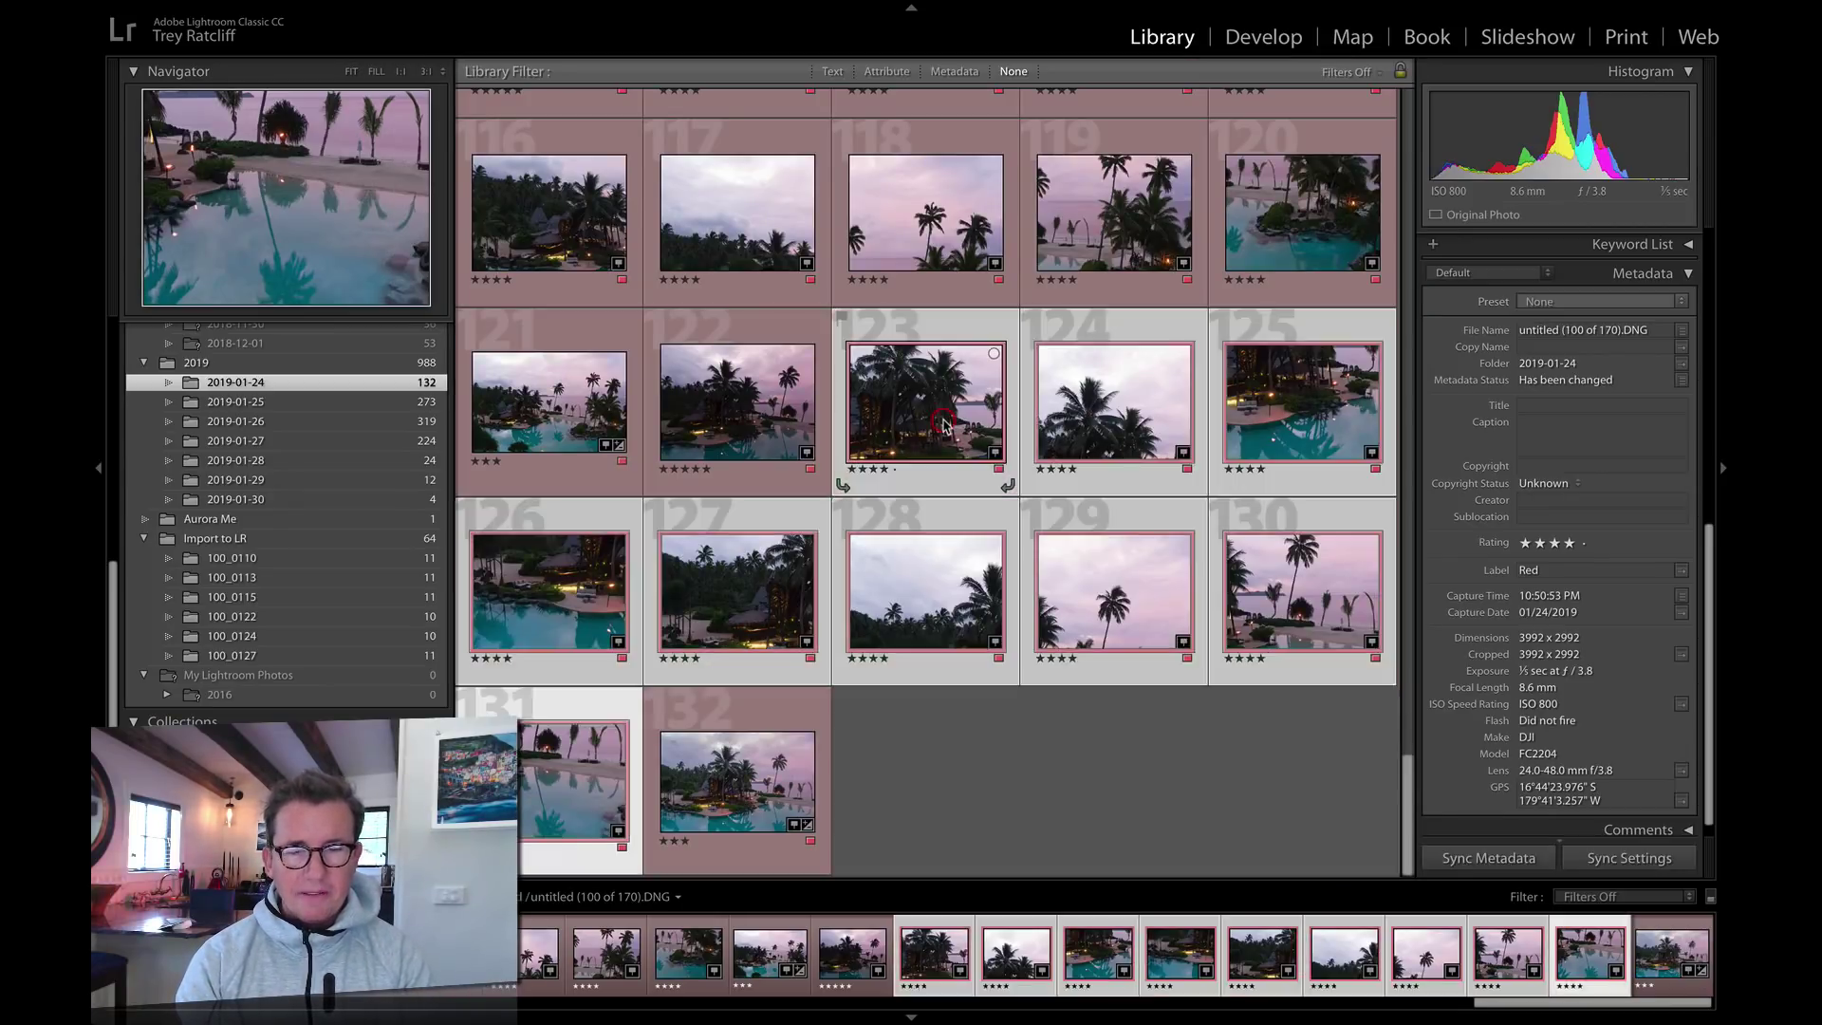
right_click(944, 425)
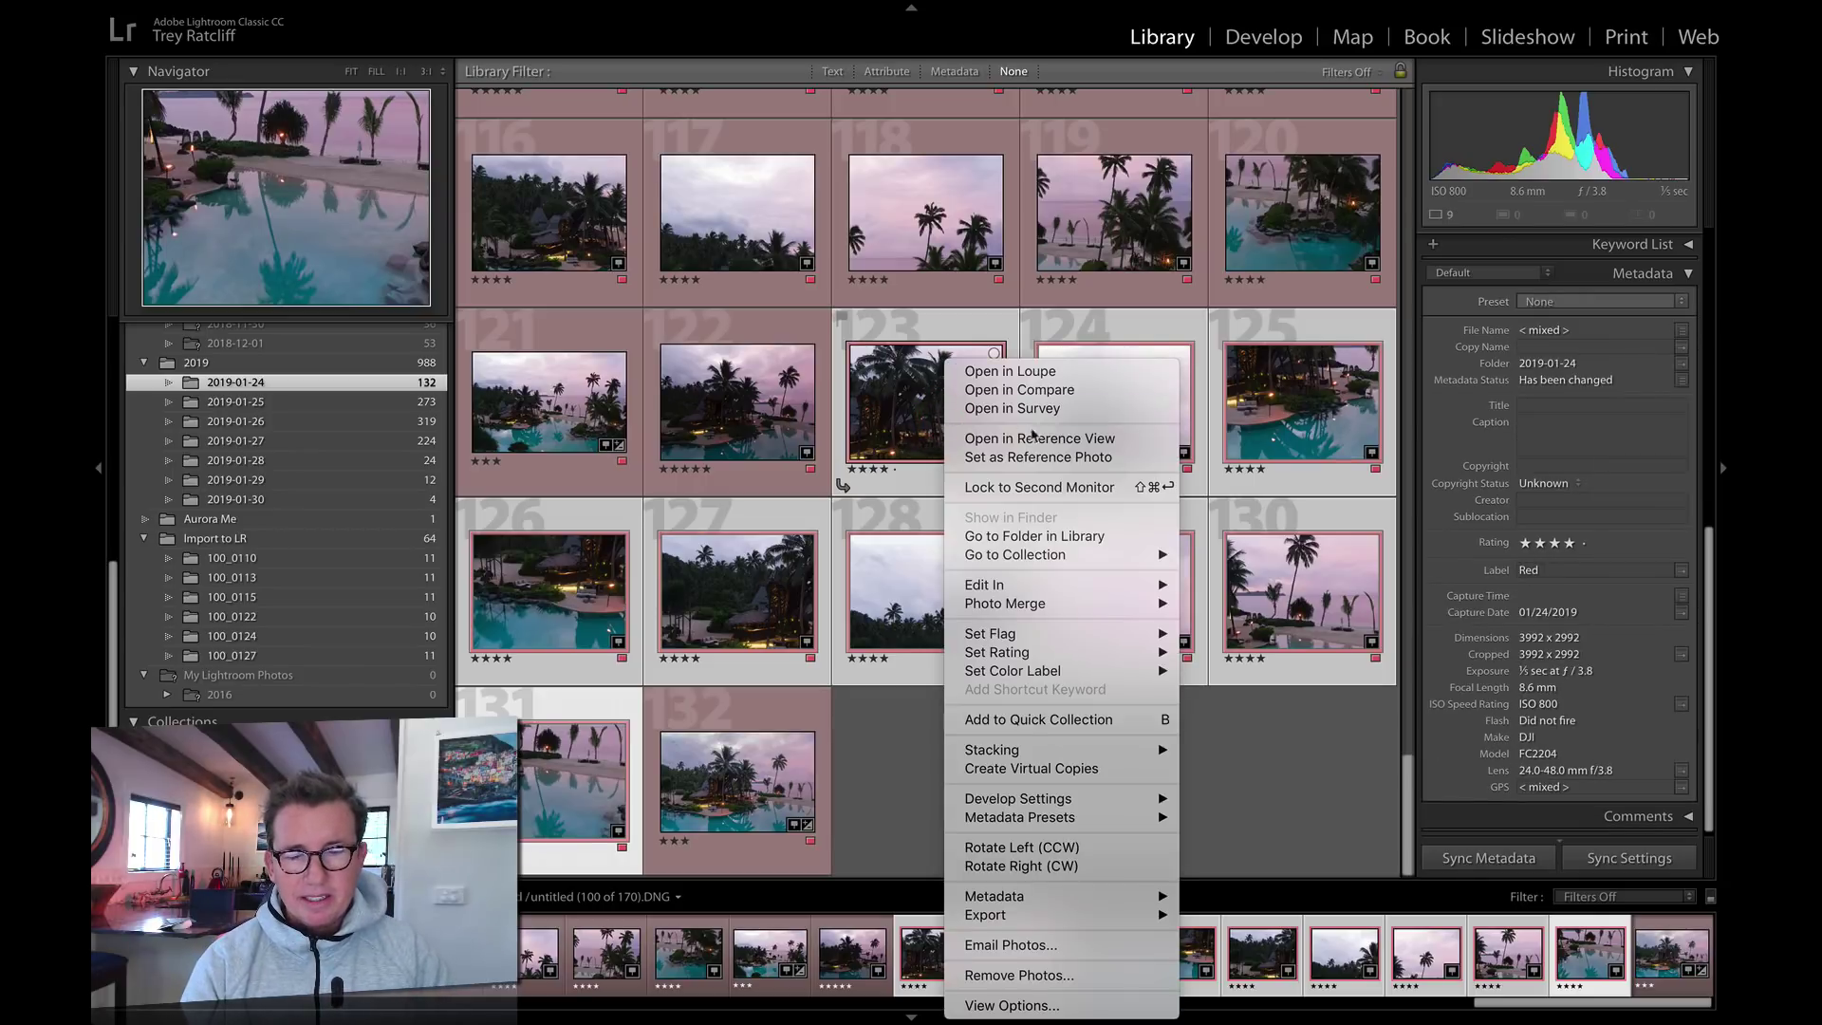
mouse_move(1052, 615)
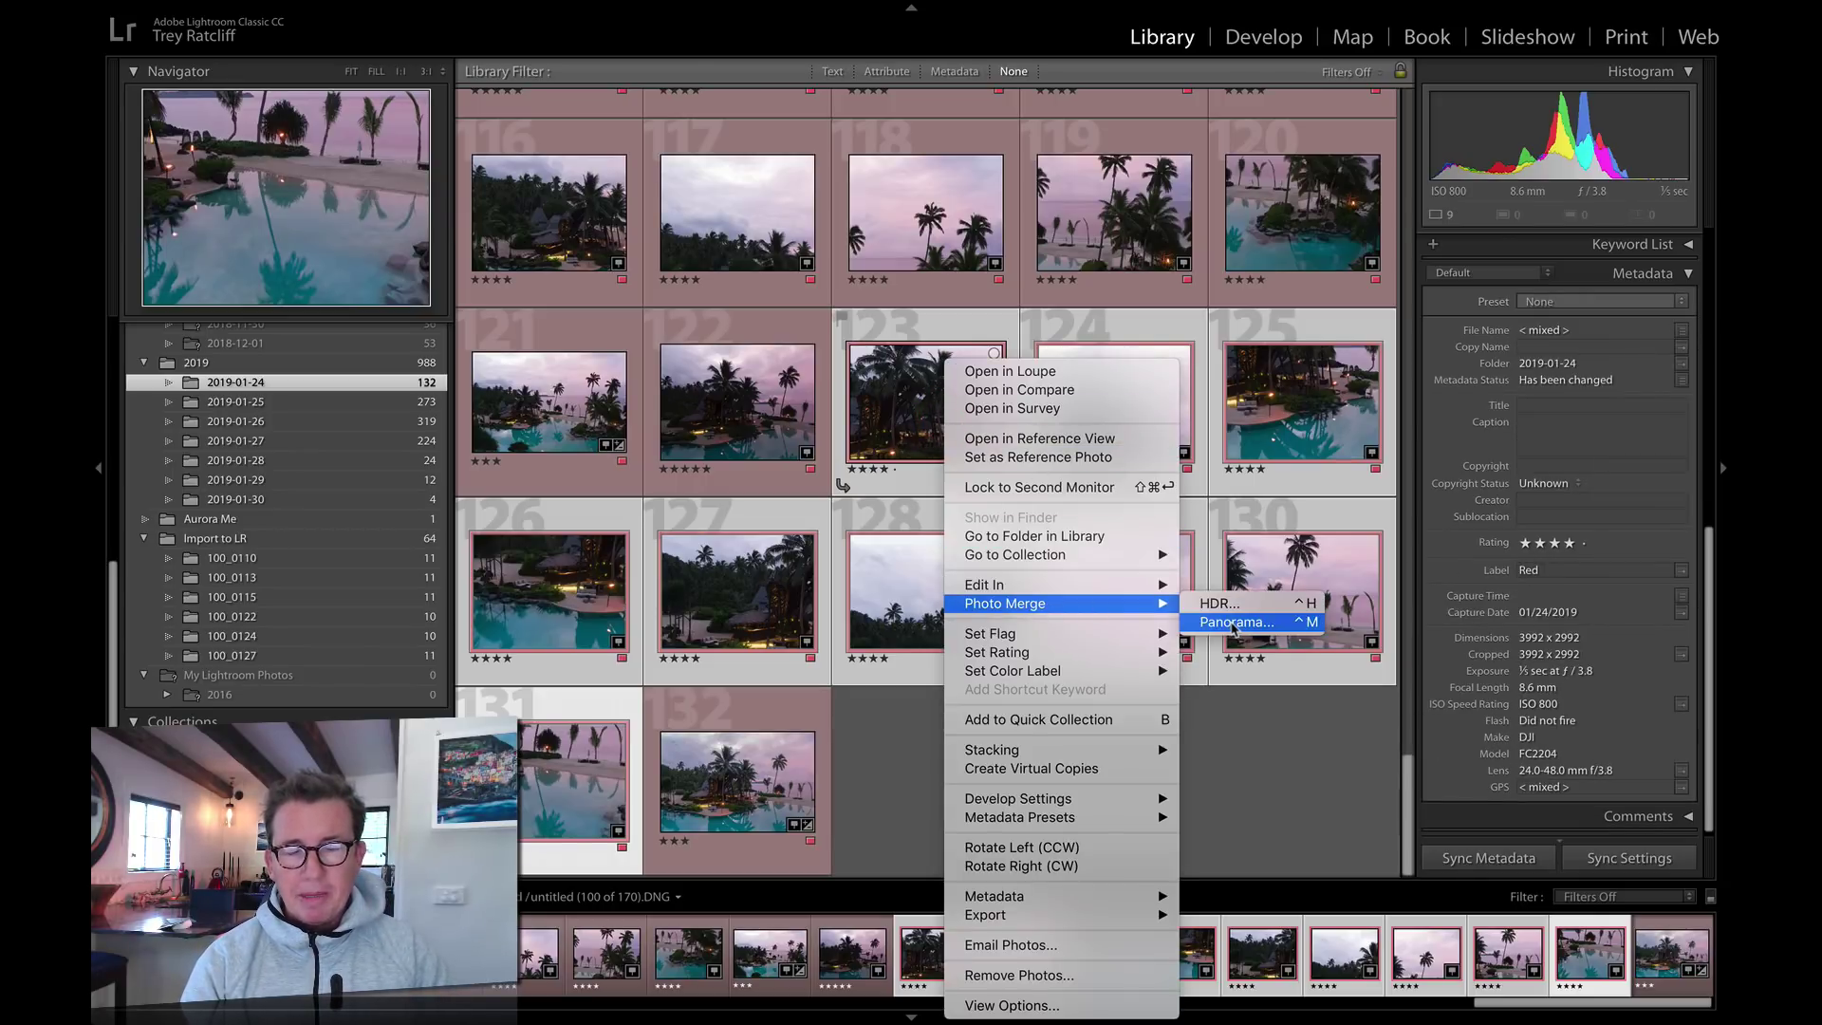
left_click(1233, 622)
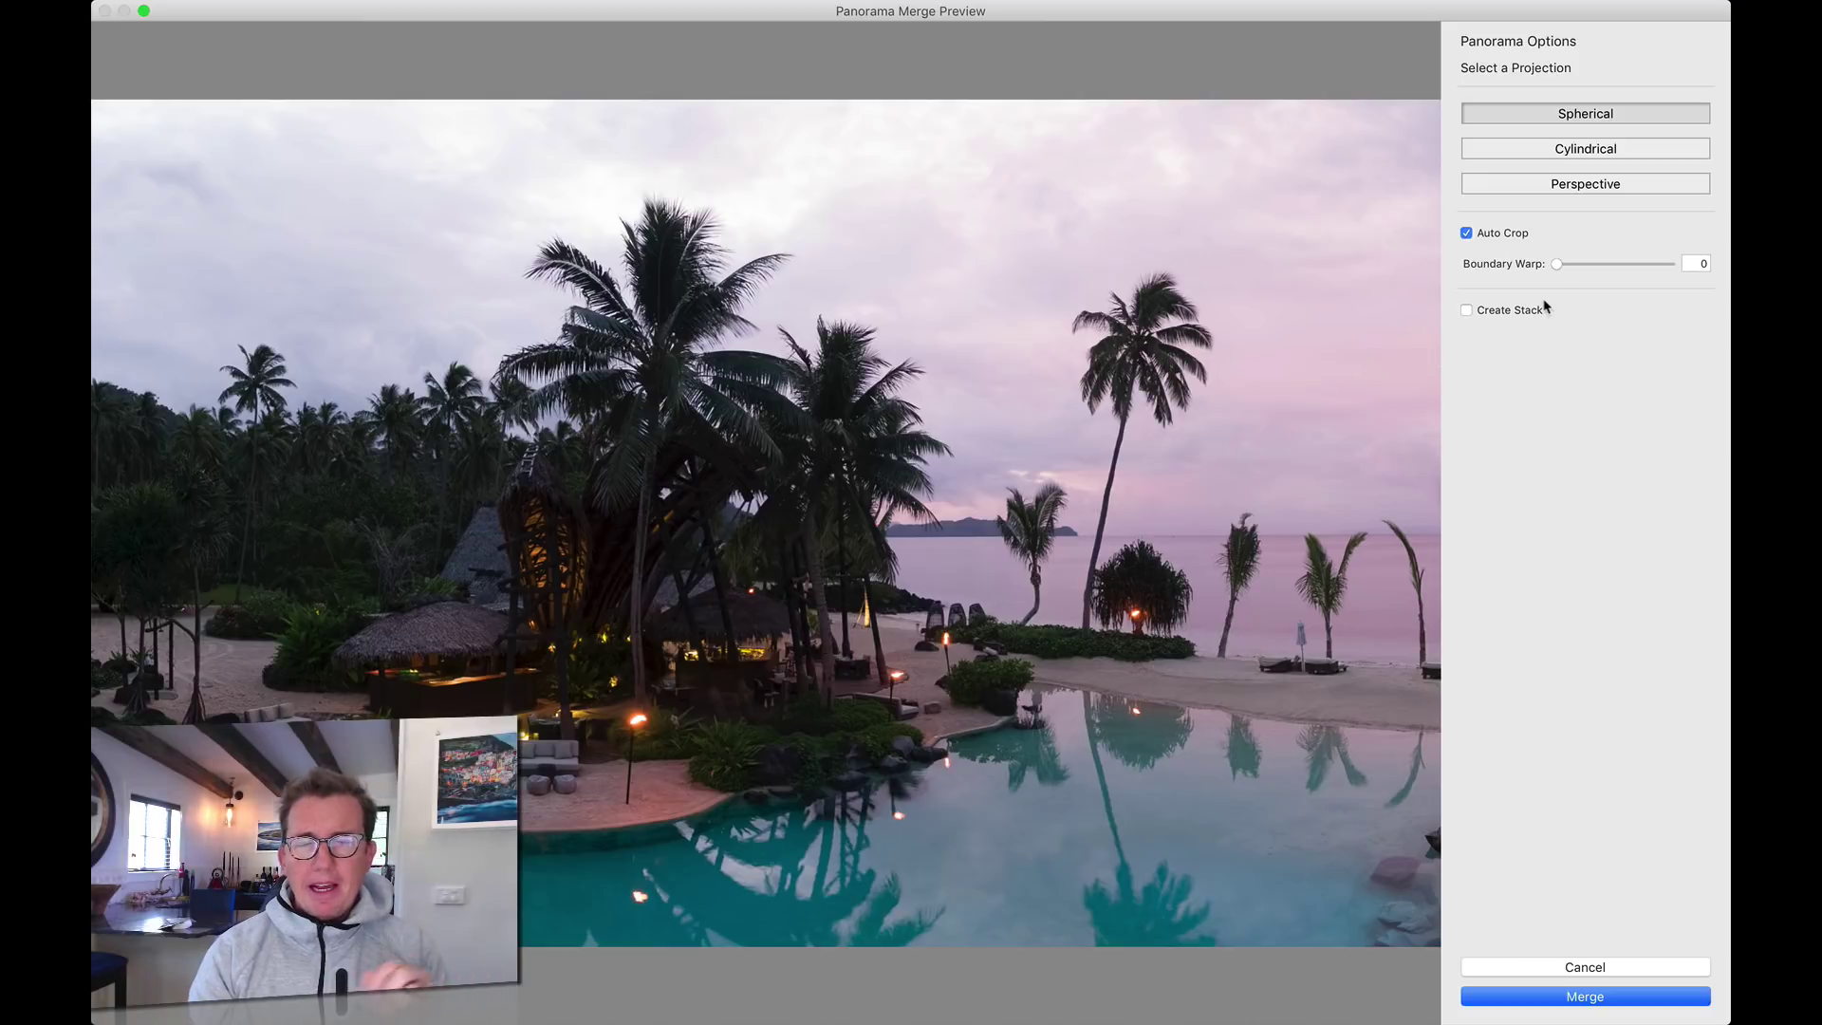
left_click_drag(1557, 264, 1729, 277)
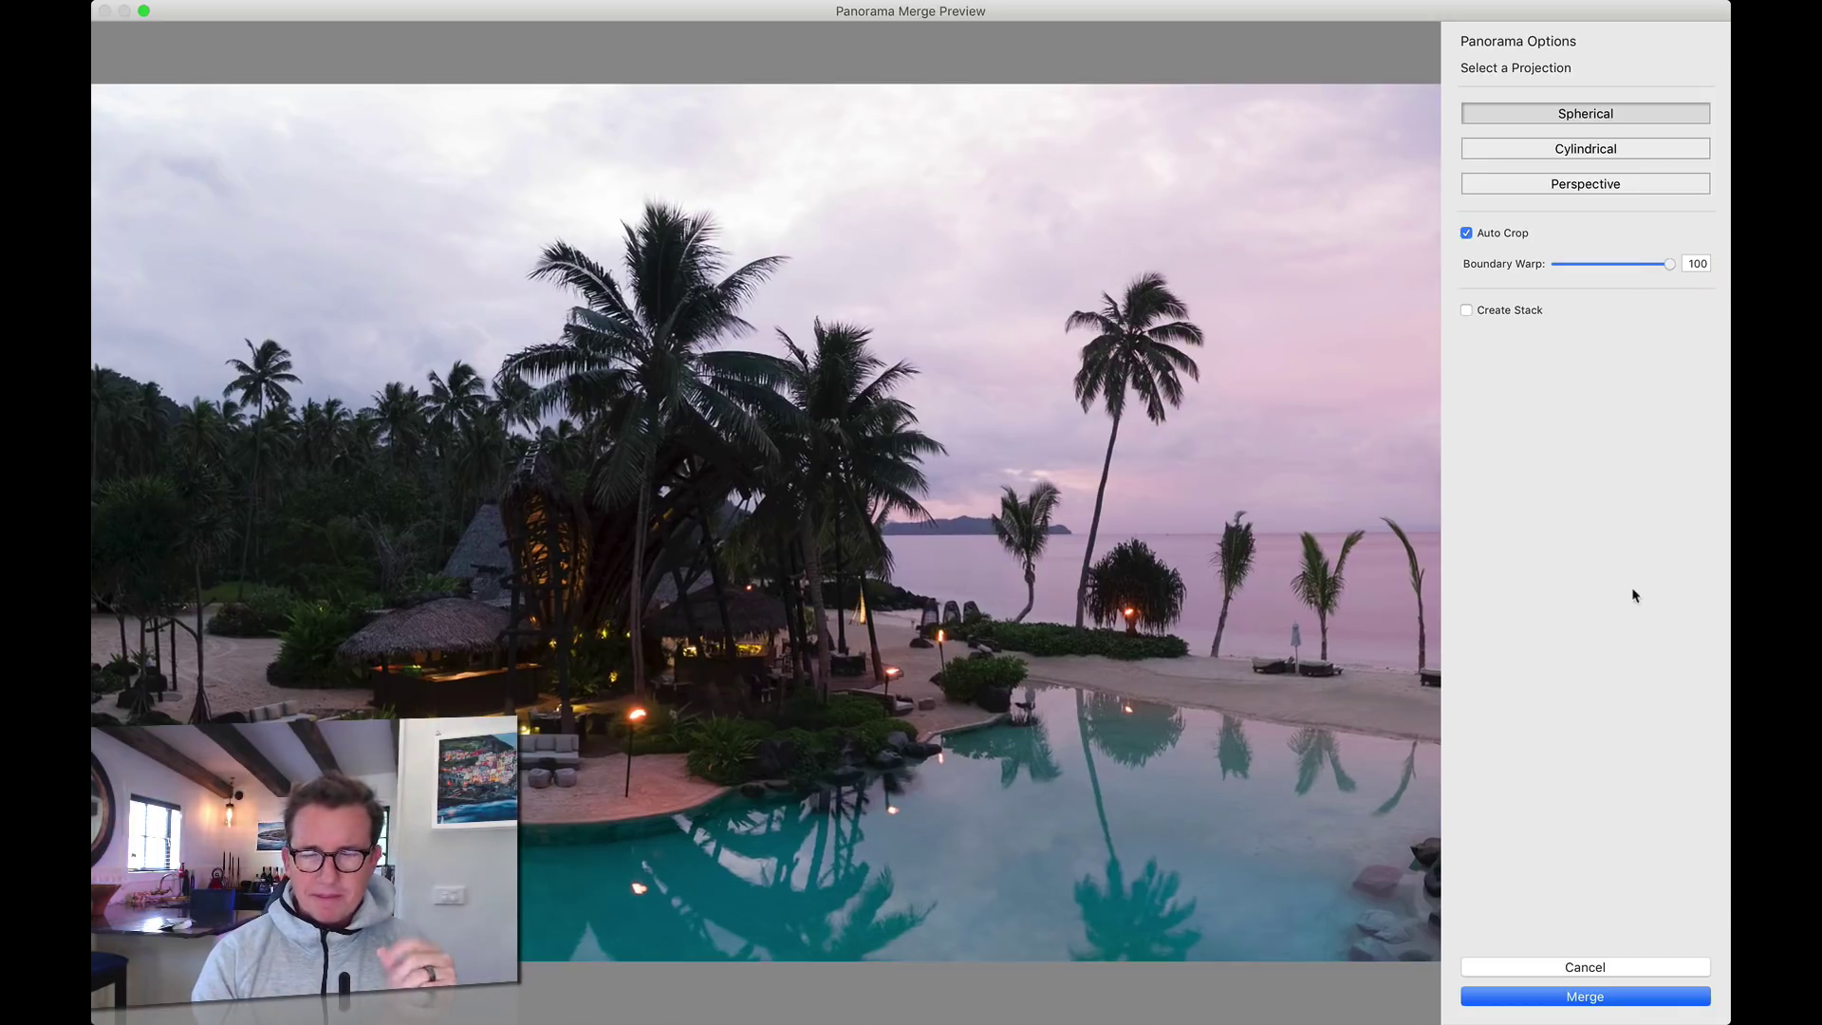
left_click(1591, 968)
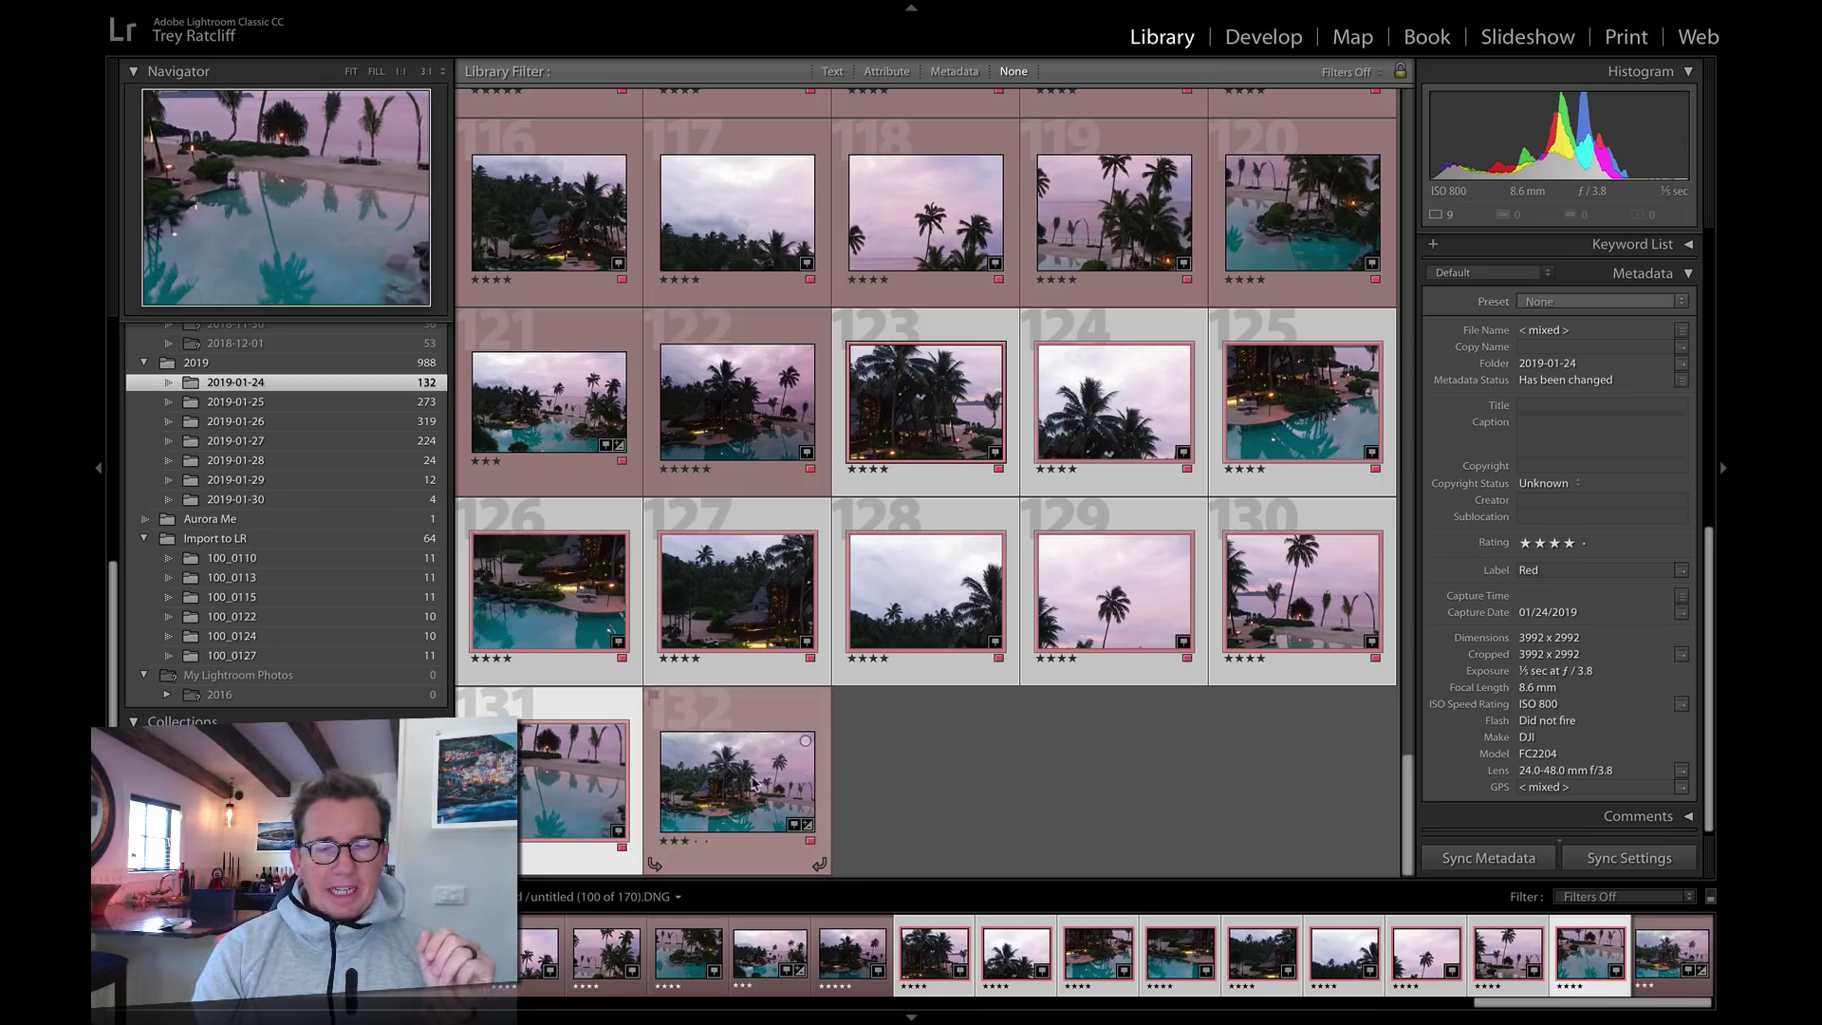
Compare the pixel dimensions of untitled (92 of 170)-Pano.dng with those of the single shot untitled (91 of 170).DNG
left_click(754, 783)
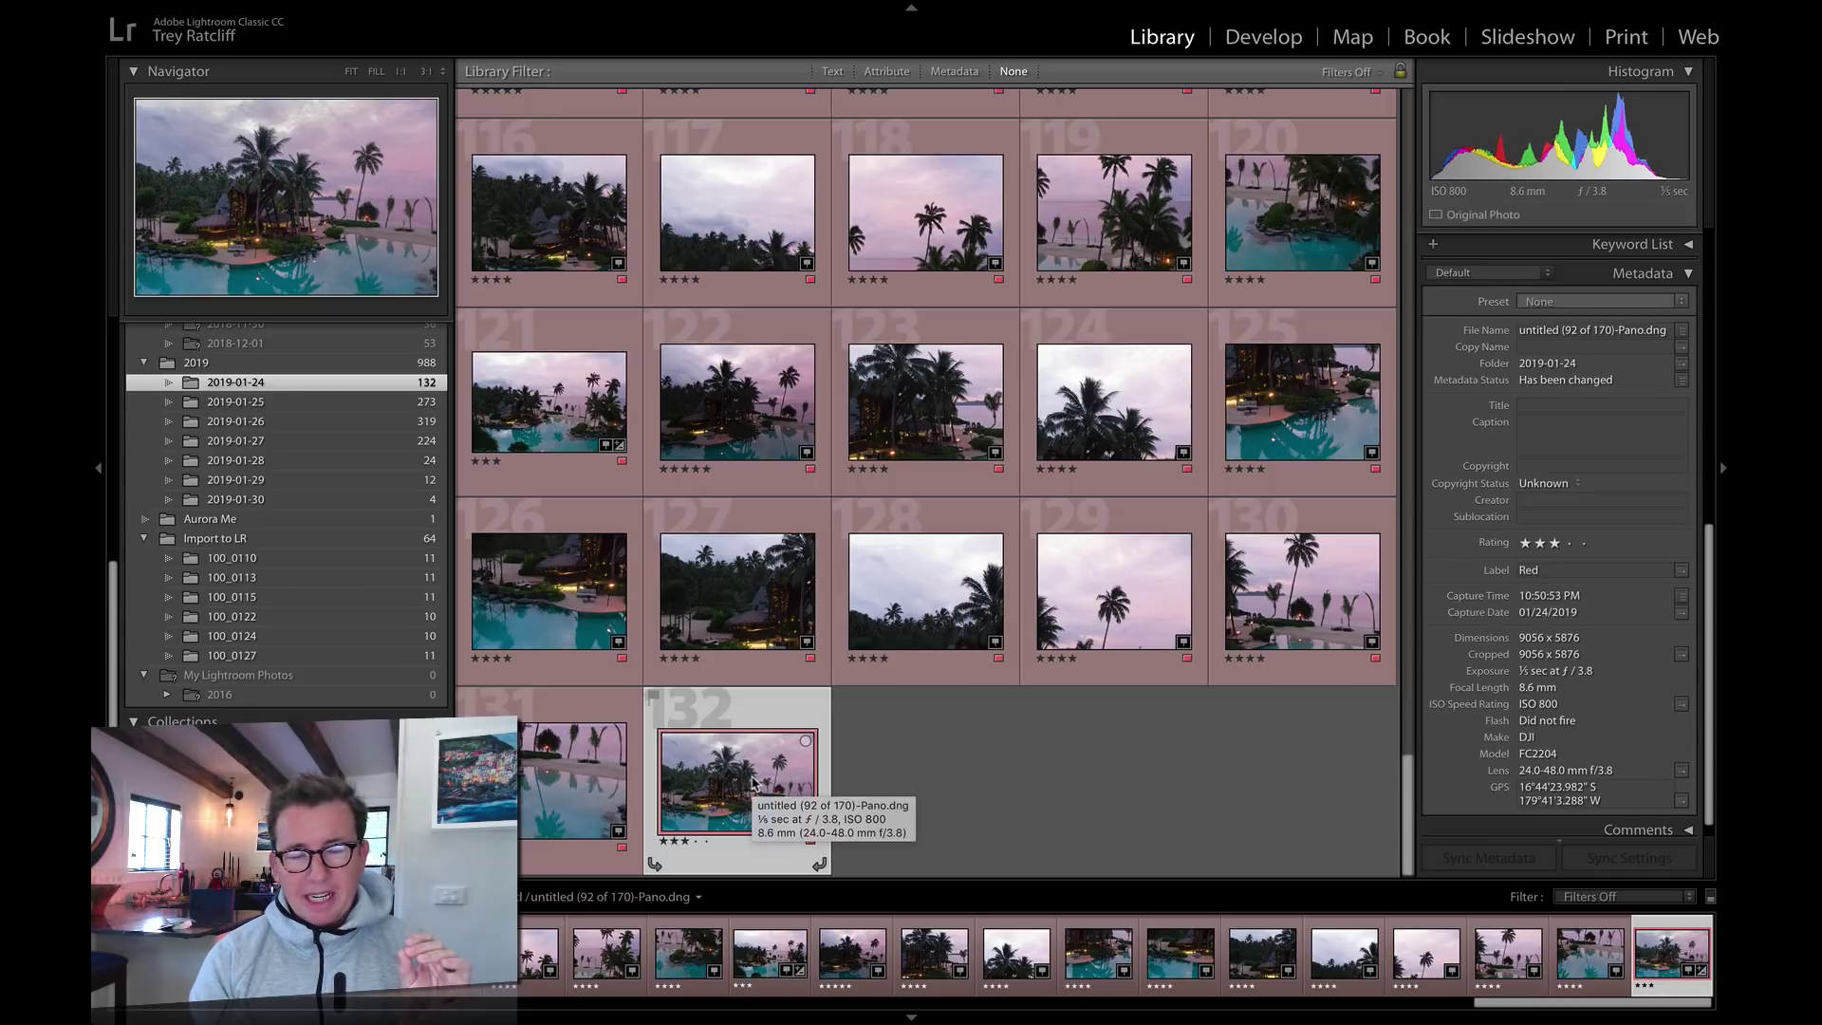
left_click(756, 420)
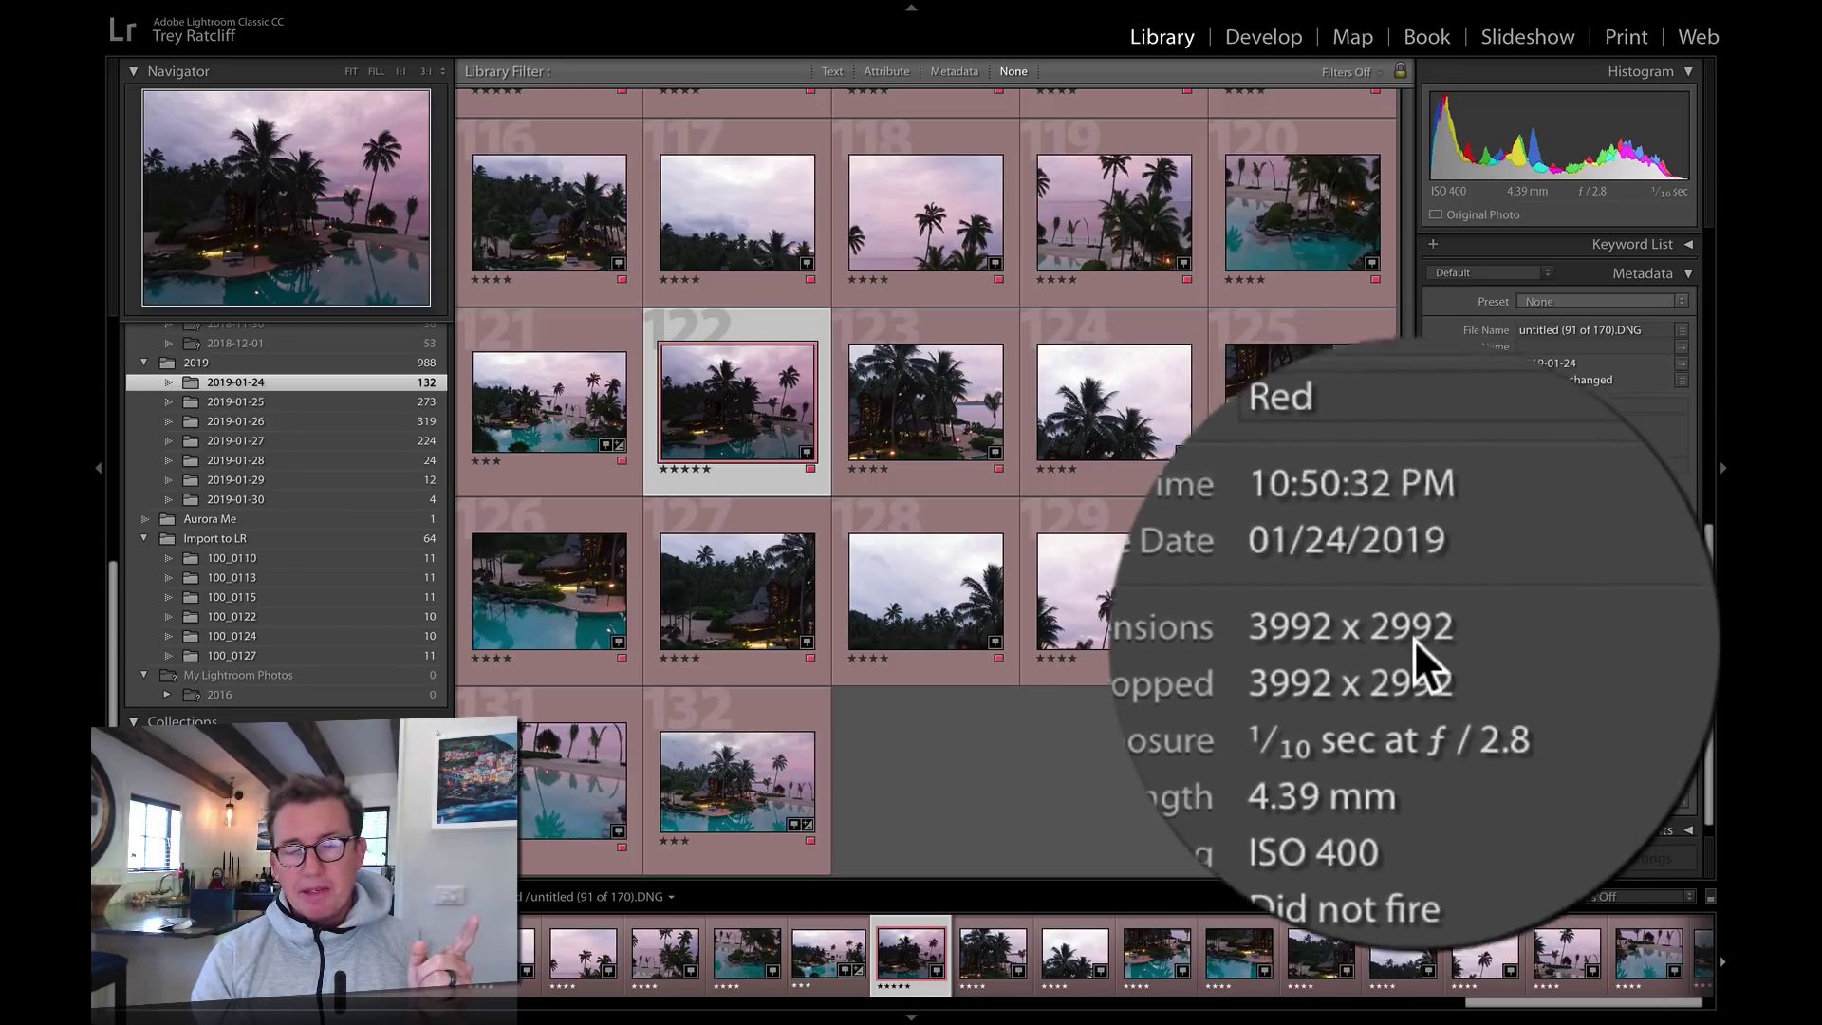
left_click(775, 762)
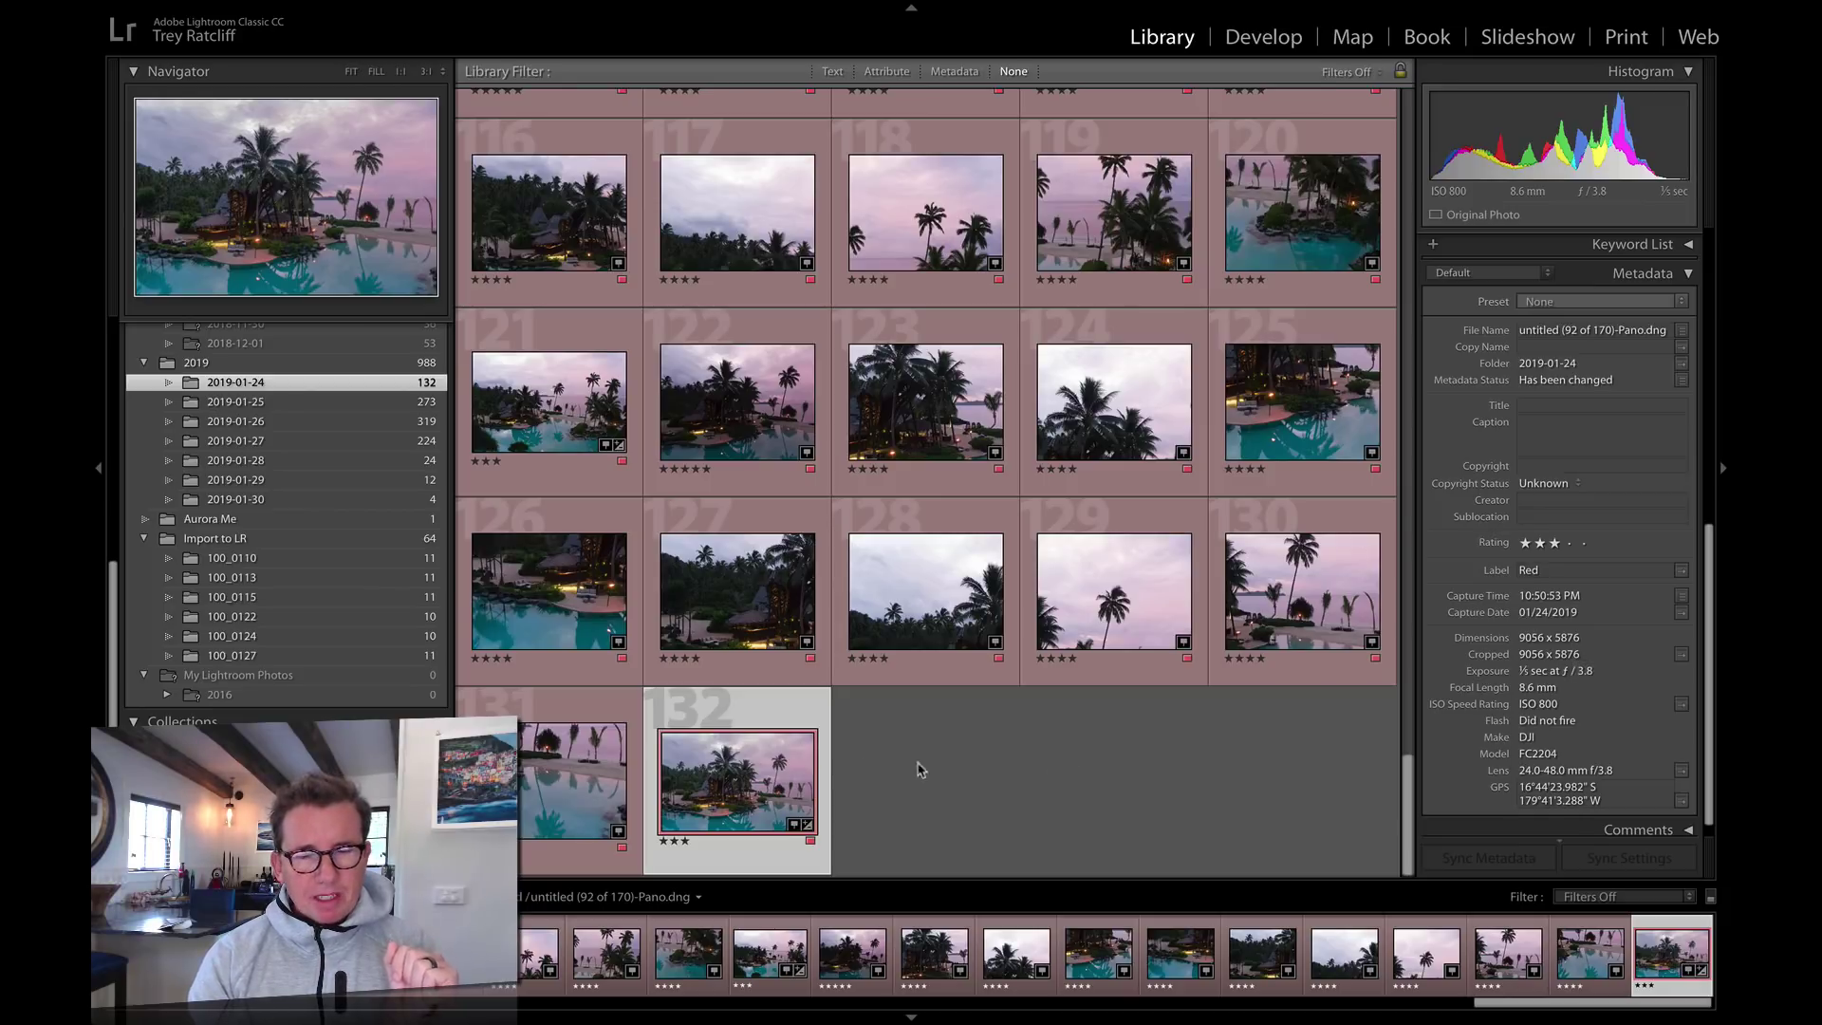
Develop the panorama with Highlights at -100, Shadows at +43 and Whites at -47
mouse_move(788, 780)
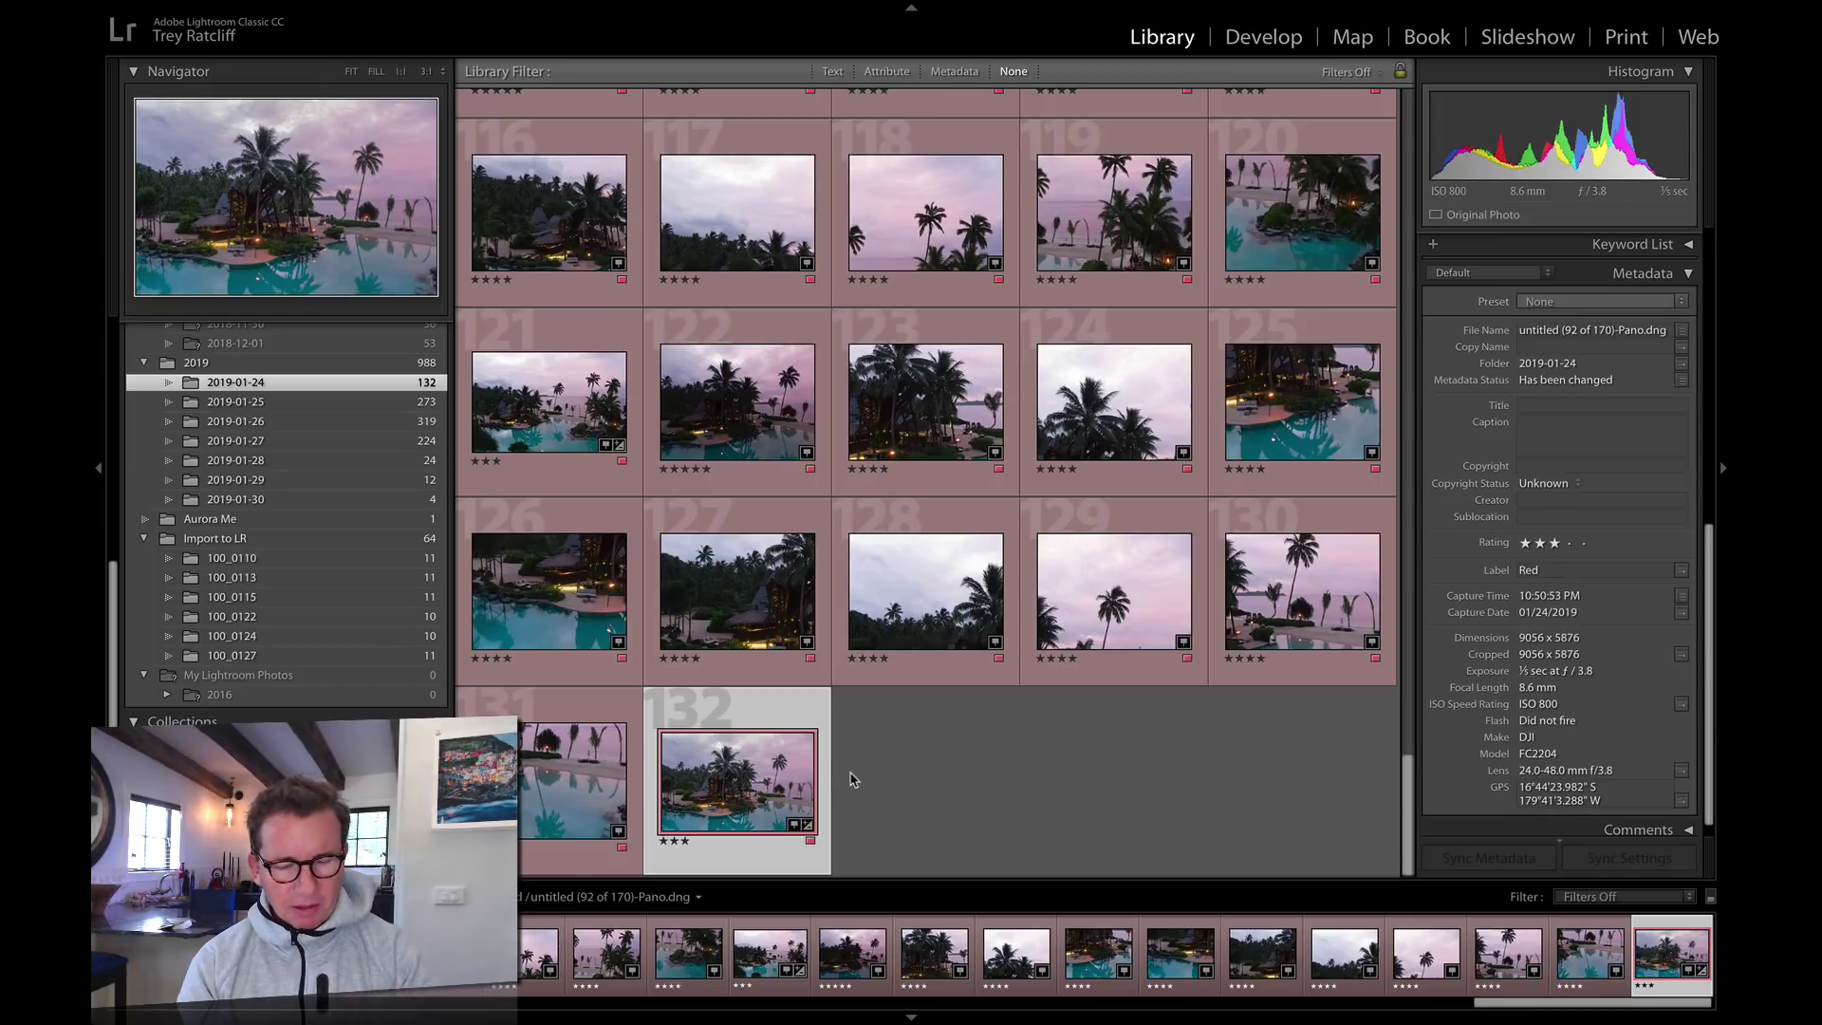
key("d")
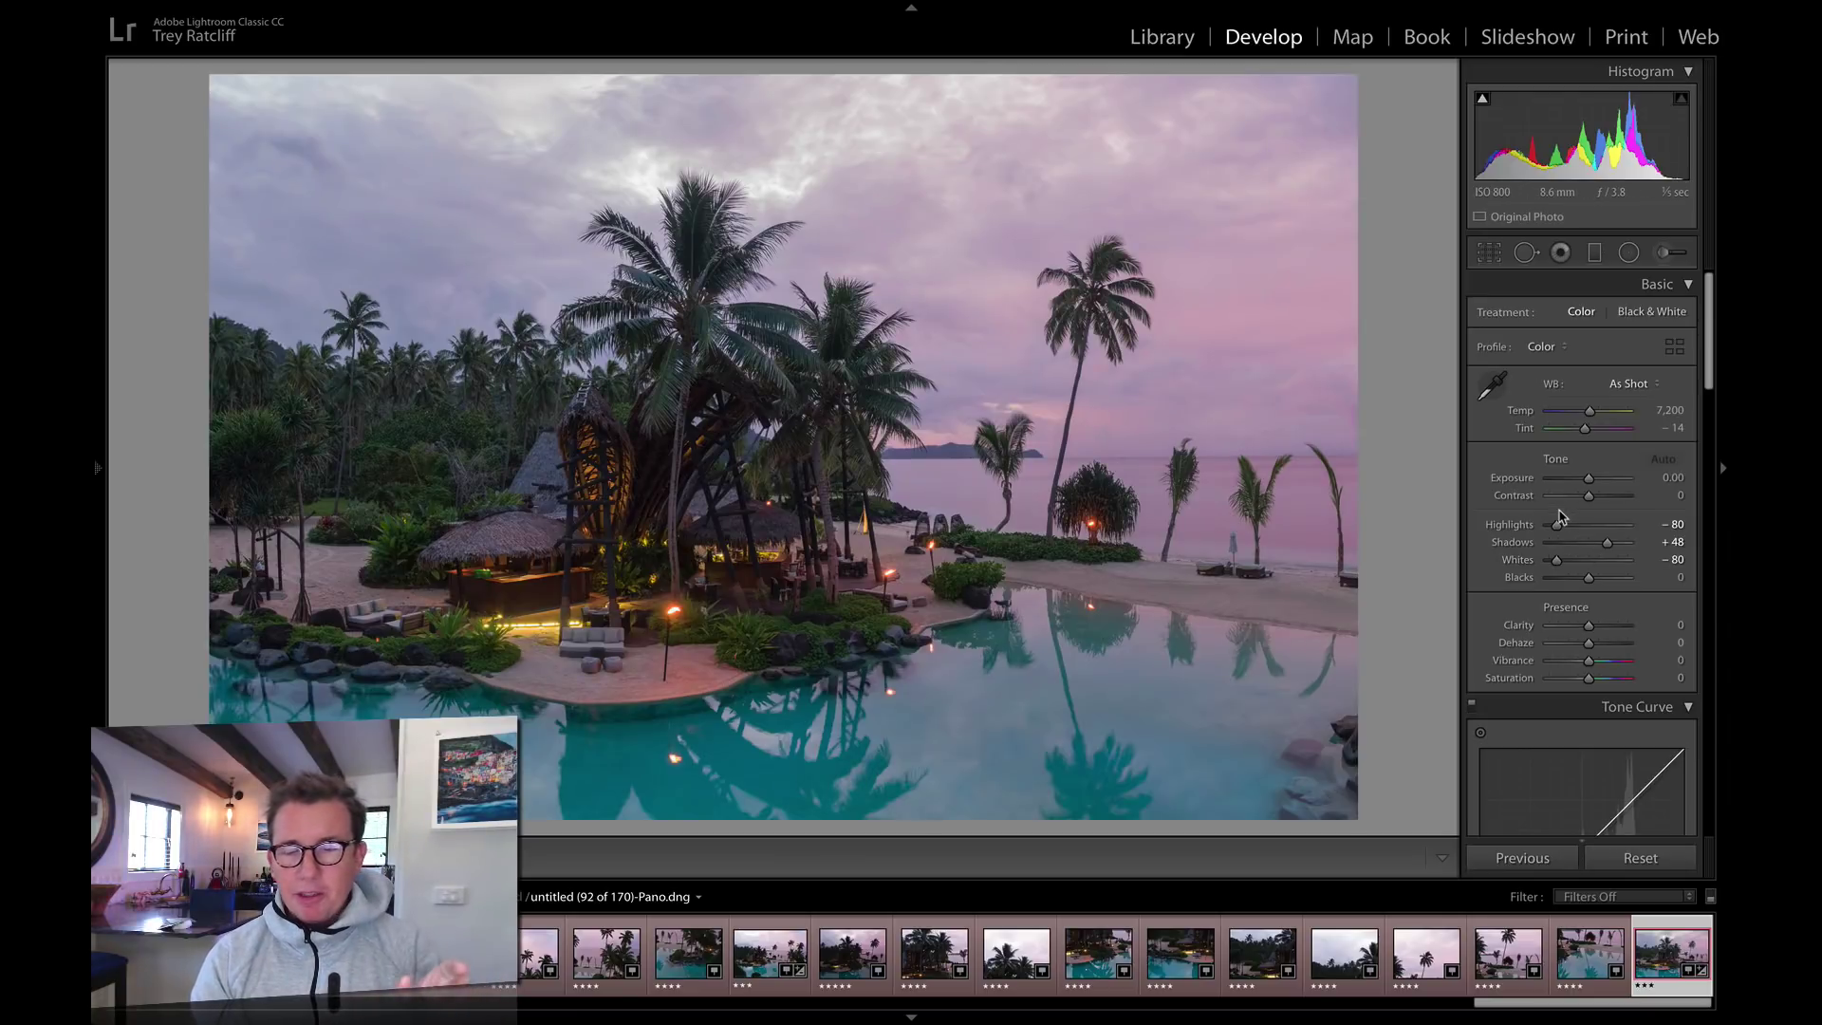
mouse_move(1558, 523)
left_mouse_down()
mouse_move(1594, 562)
mouse_move(1565, 565)
mouse_move(1606, 543)
mouse_move(1561, 527)
mouse_move(1585, 528)
mouse_move(1590, 567)
mouse_move(1567, 529)
mouse_move(1605, 542)
mouse_move(1572, 561)
mouse_move(1553, 529)
mouse_move(1577, 528)
mouse_move(1544, 534)
left_mouse_up()
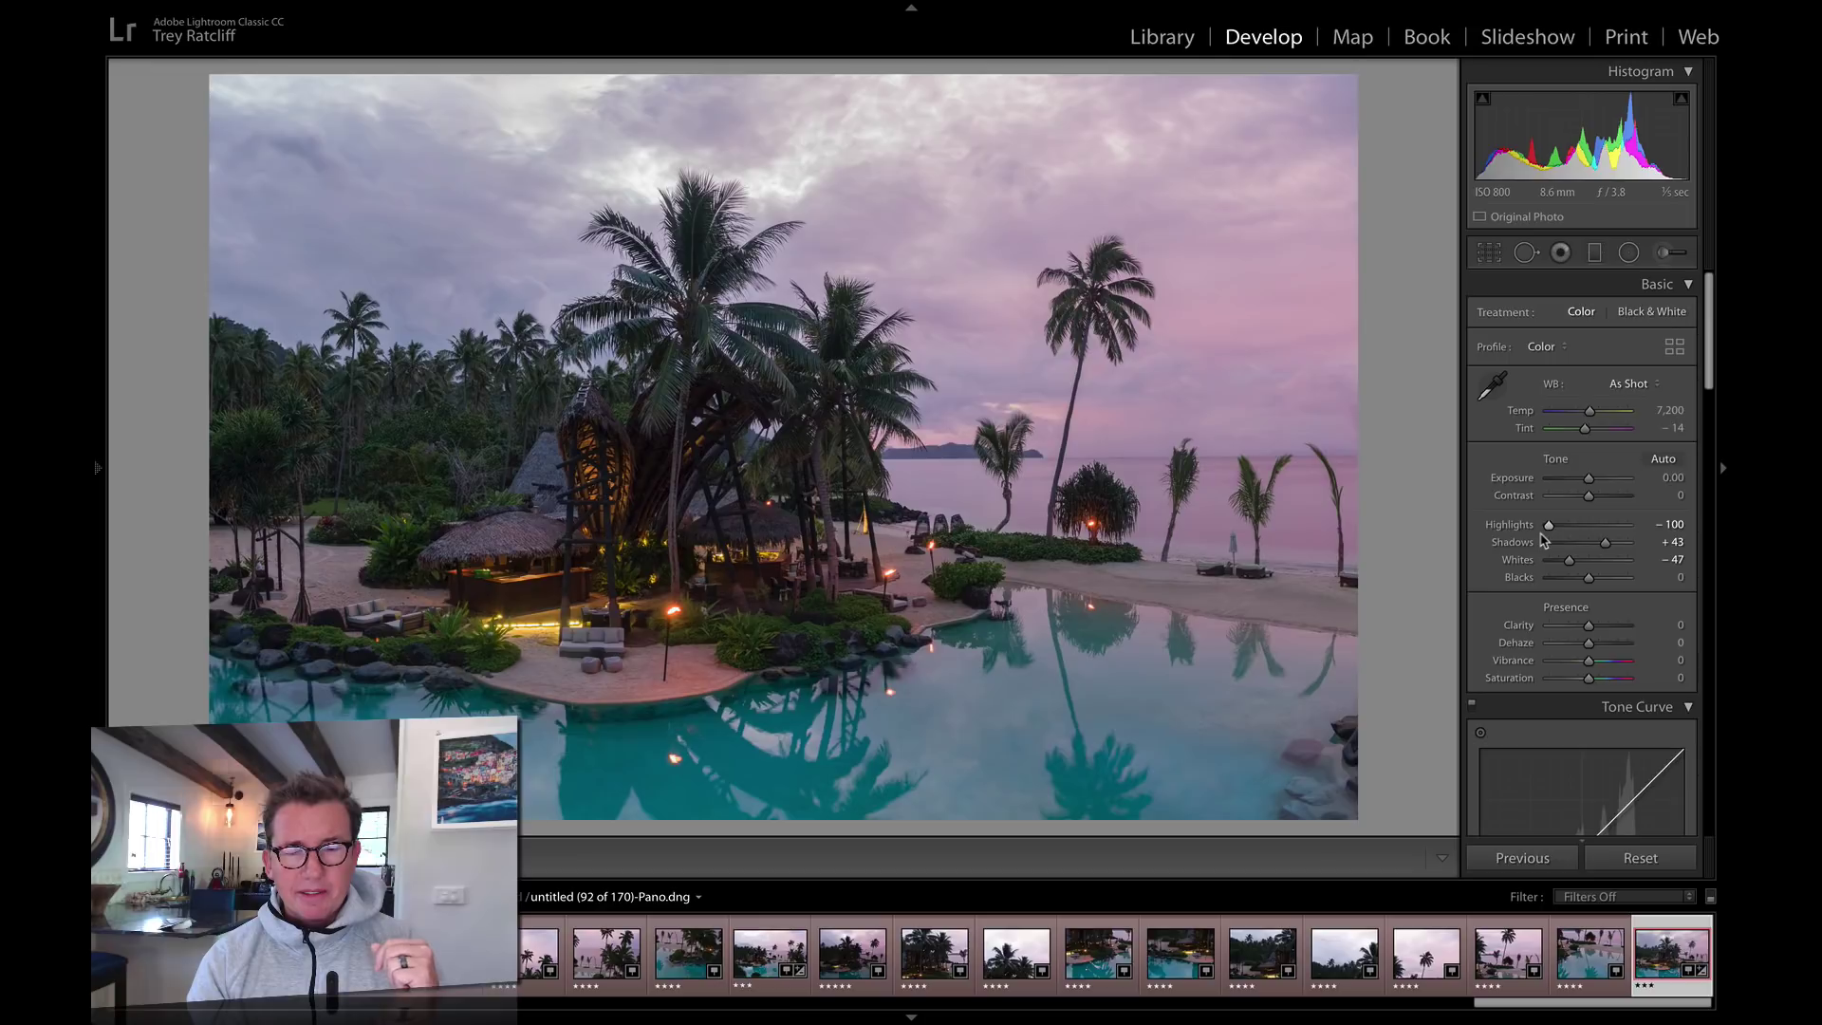
Look up the Aurora TIFF export preset for the panorama and dismiss the choices without exporting
right_click(1117, 458)
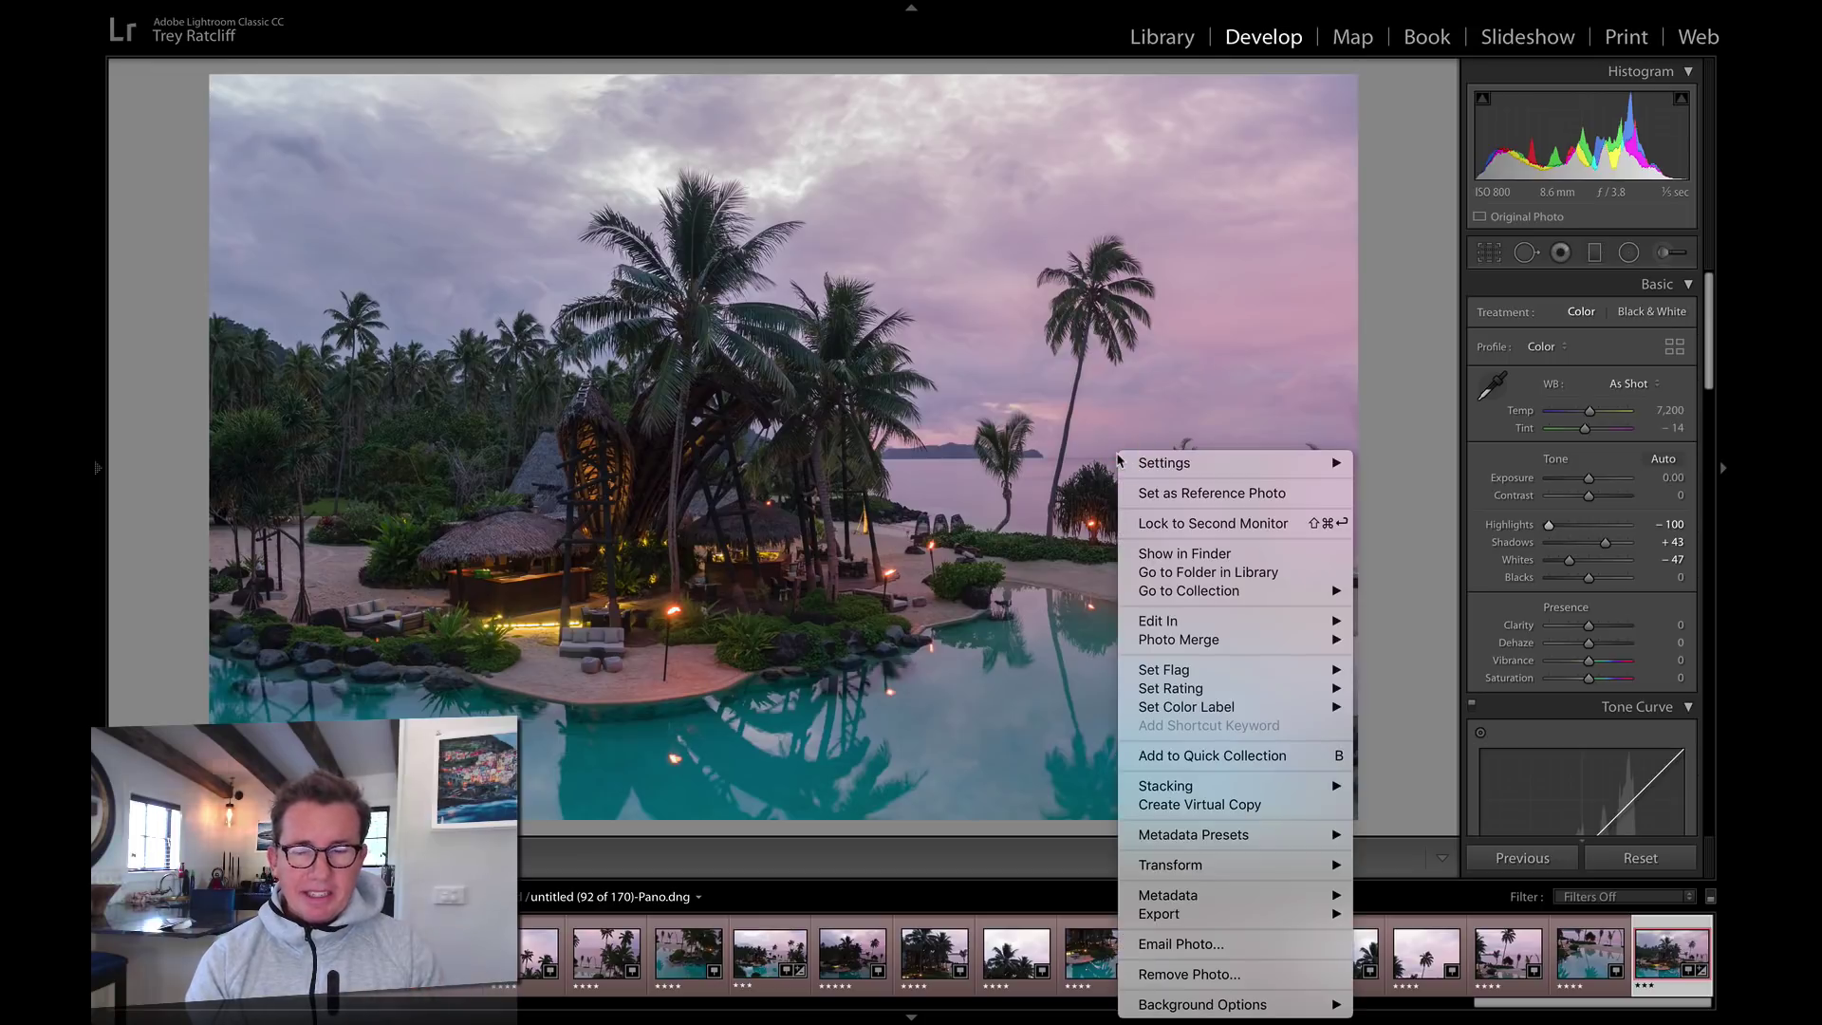
mouse_move(1229, 916)
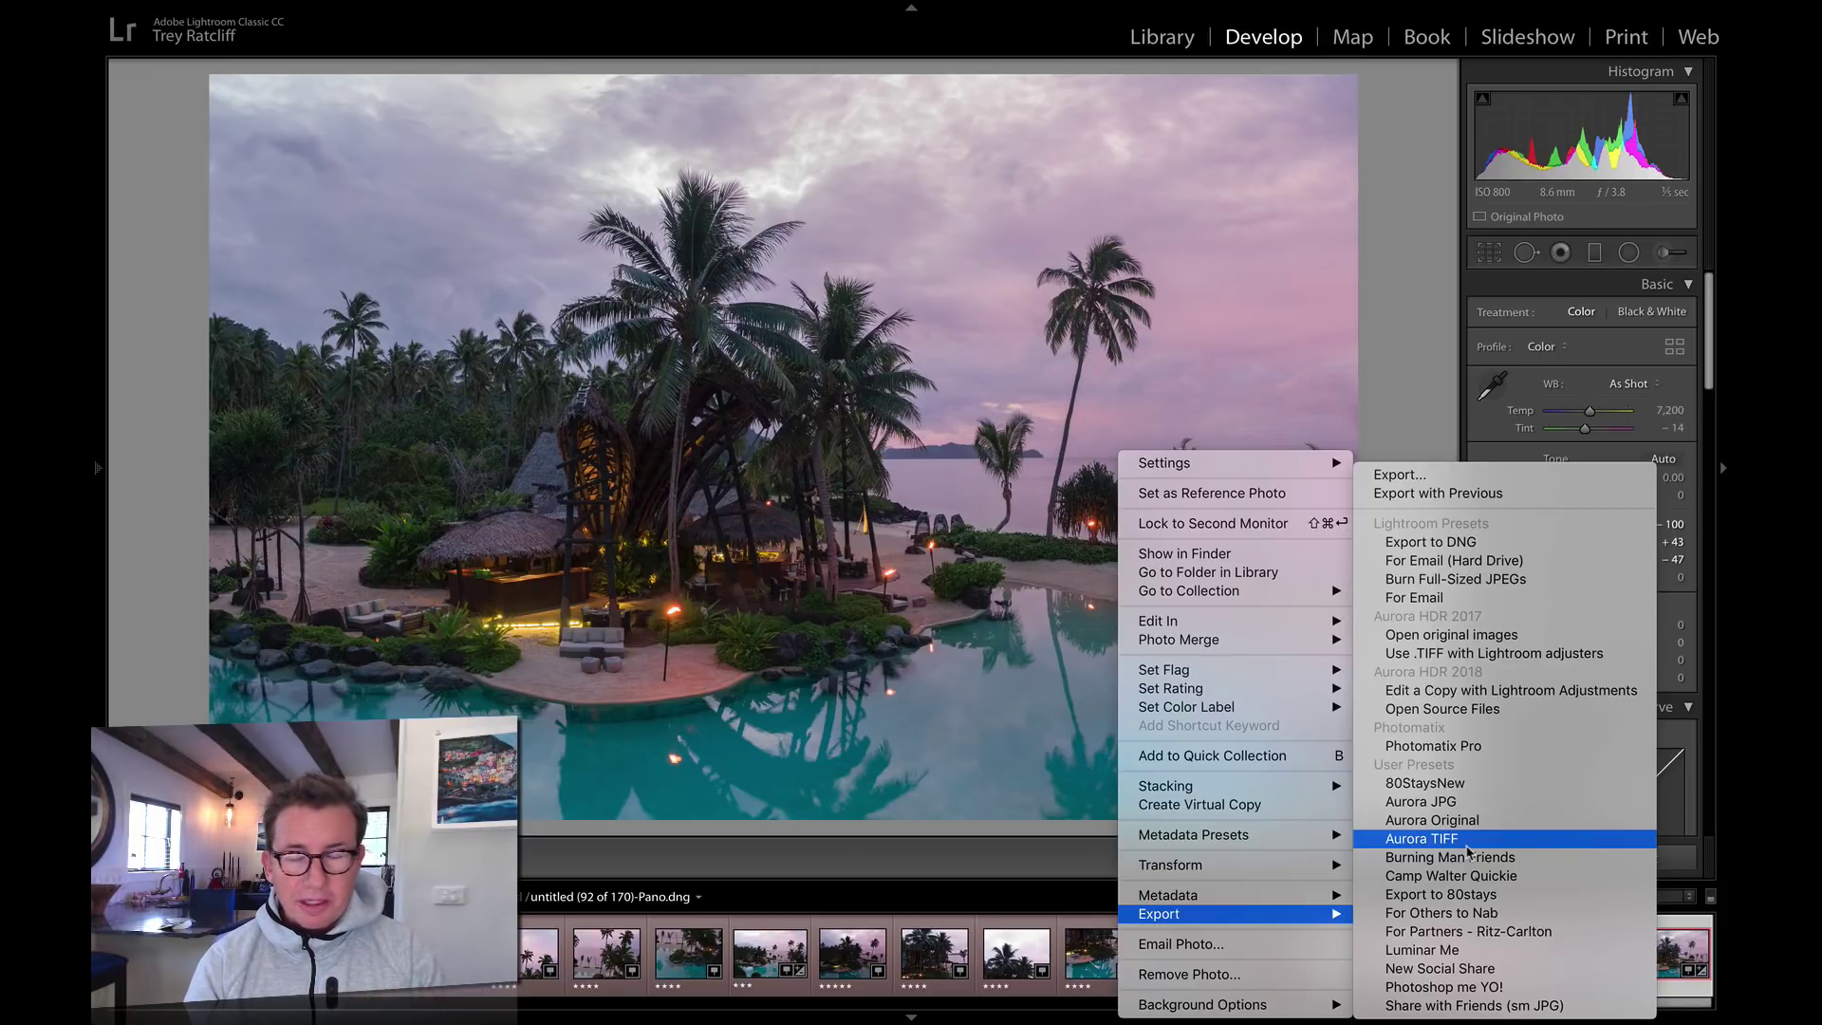
left_click(1000, 653)
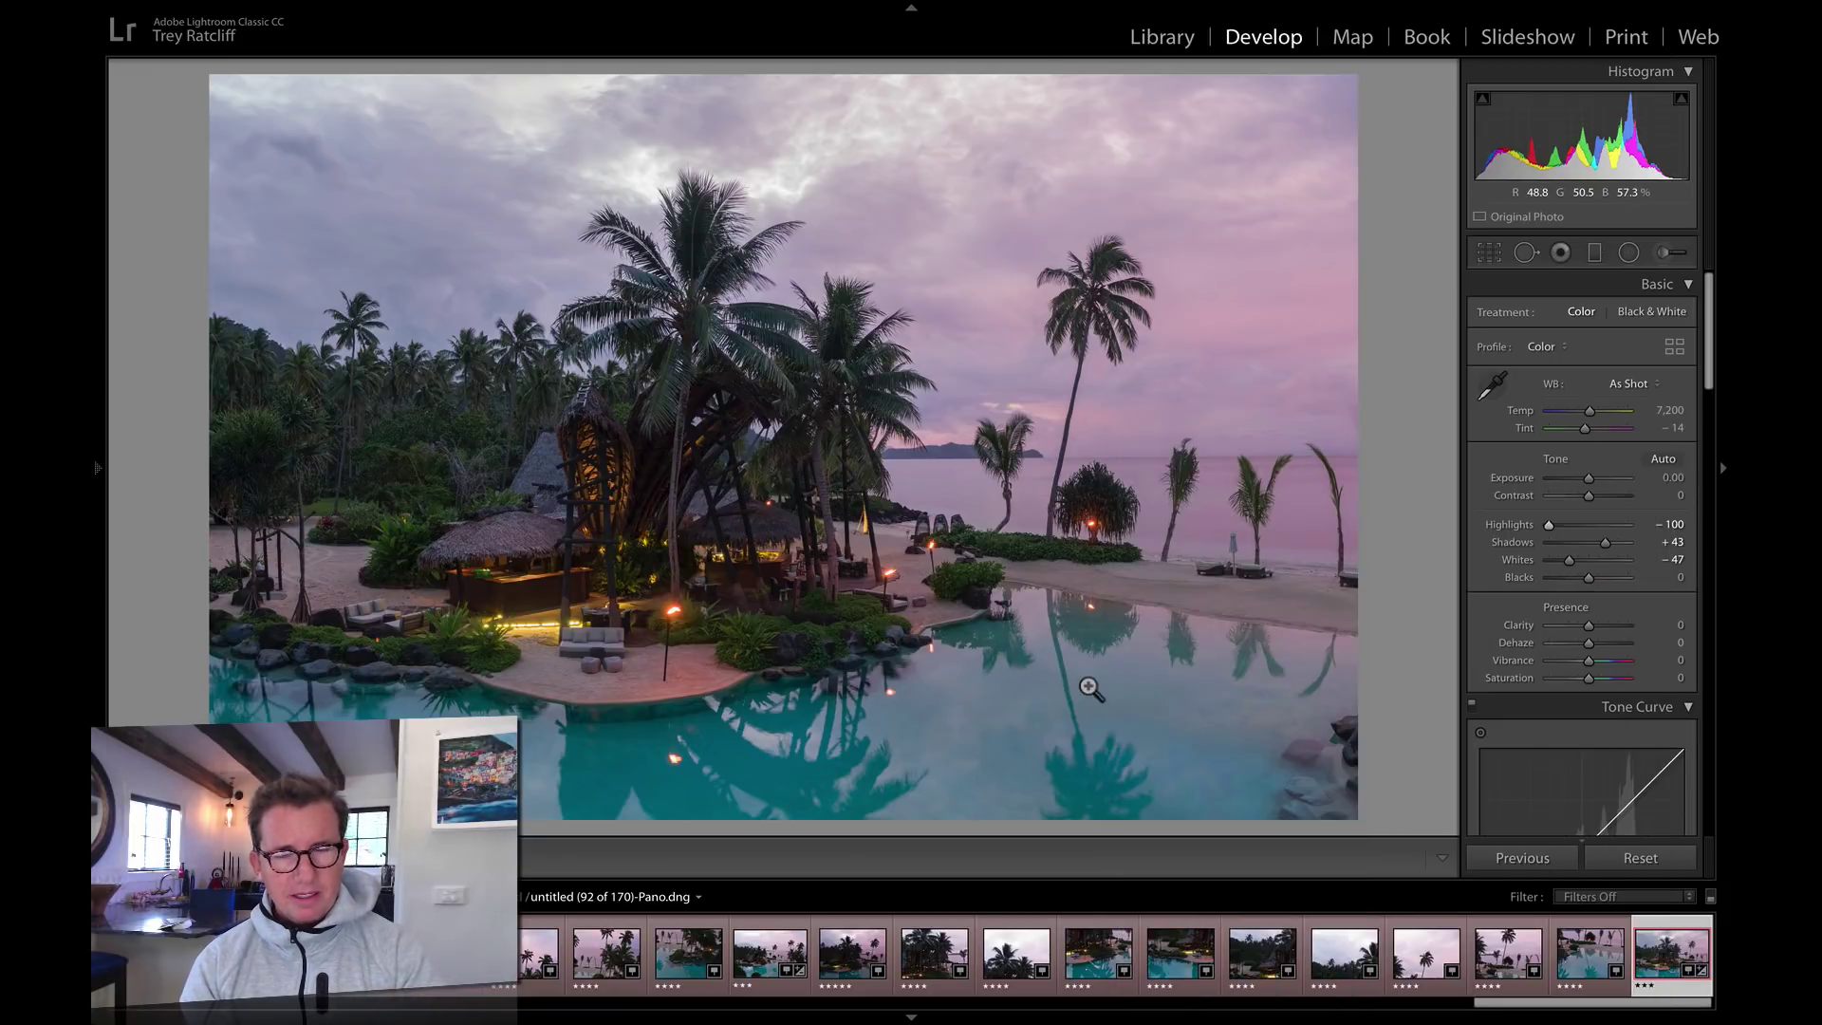
Switch to Adobe Bridge, preview untitled (92 of 170)-Pano.tif full screen, and open it in Aurora HDR 2019
key("super+Tab")
key("super+Tab")
key("super+Tab")
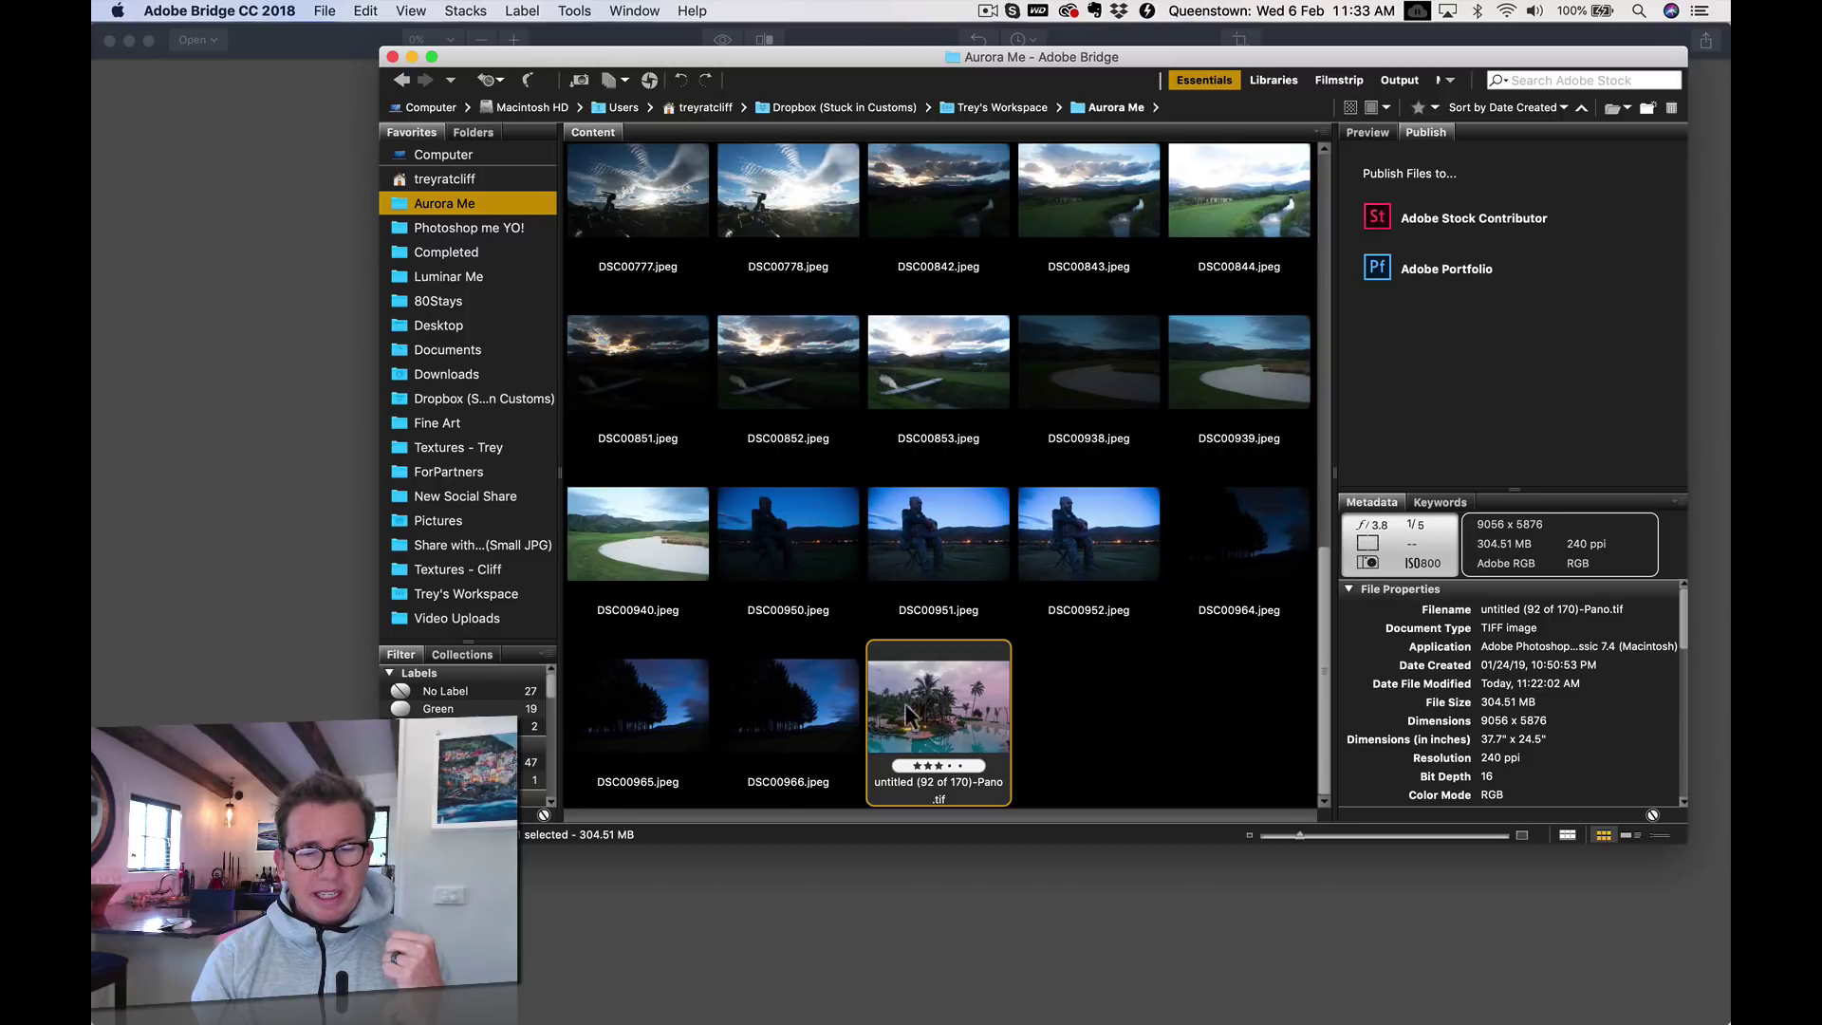
left_click(942, 731)
key("space")
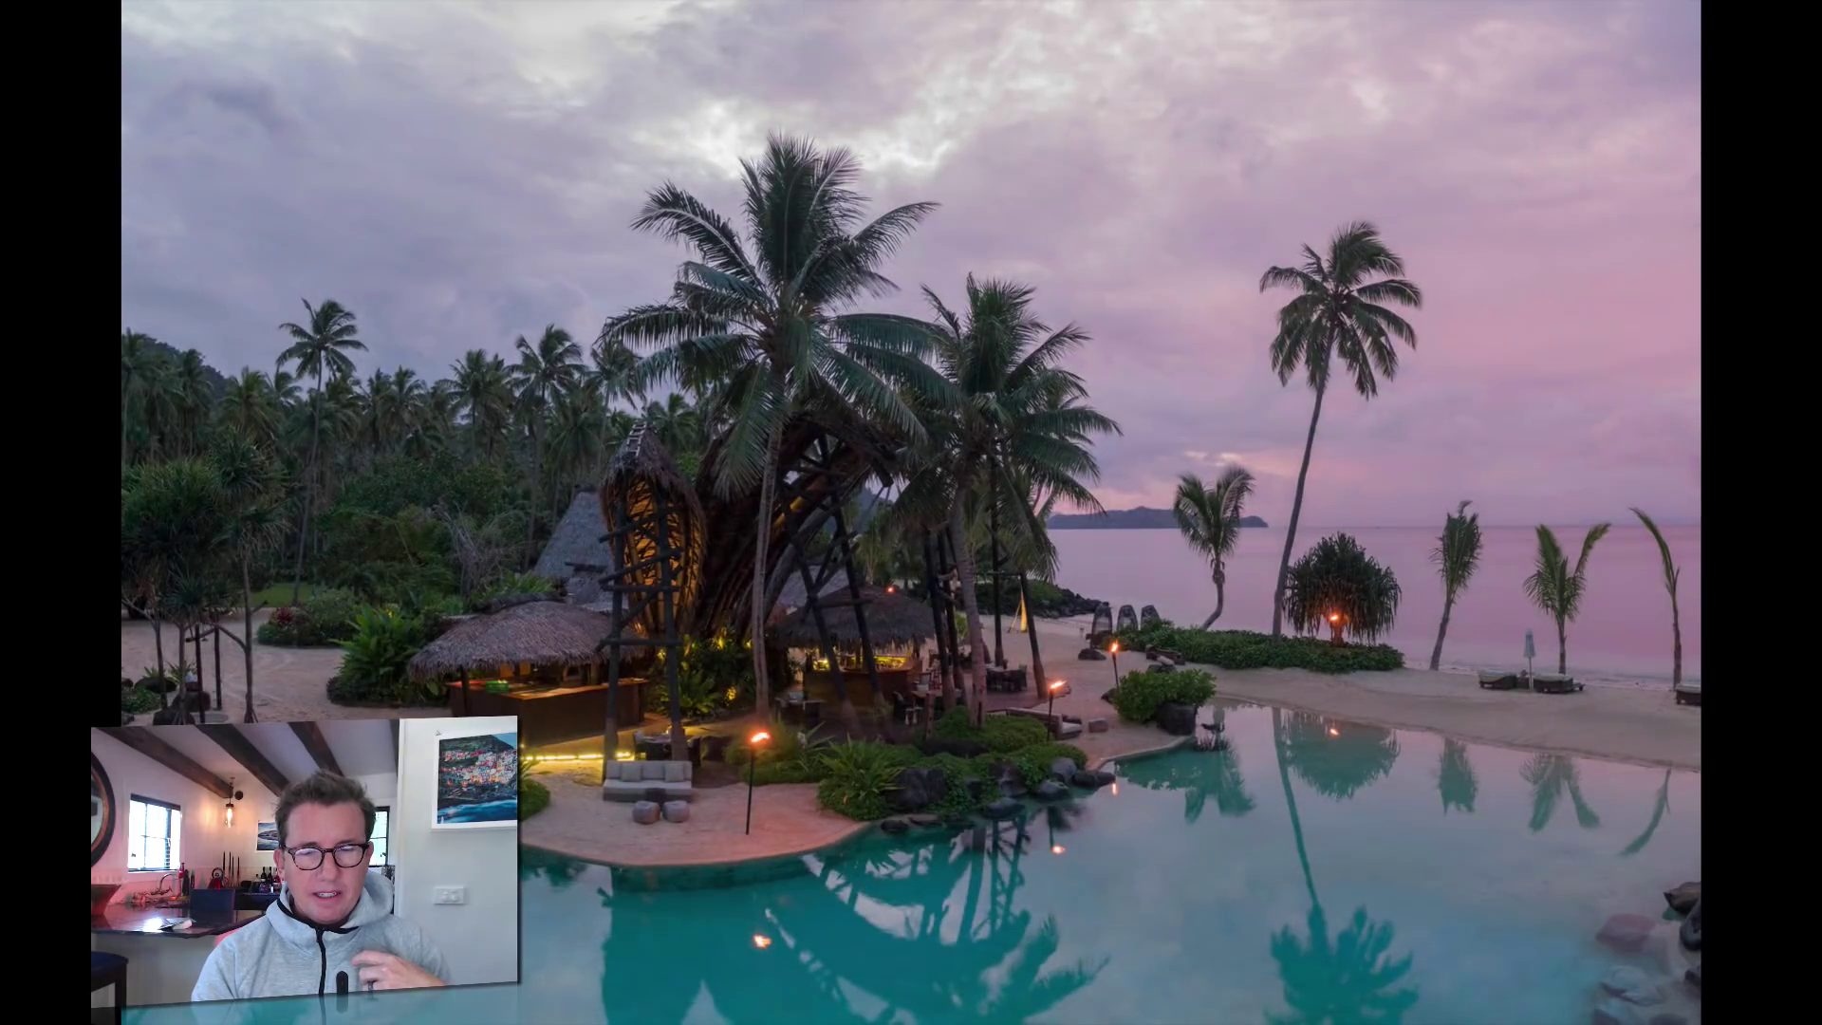
key("space")
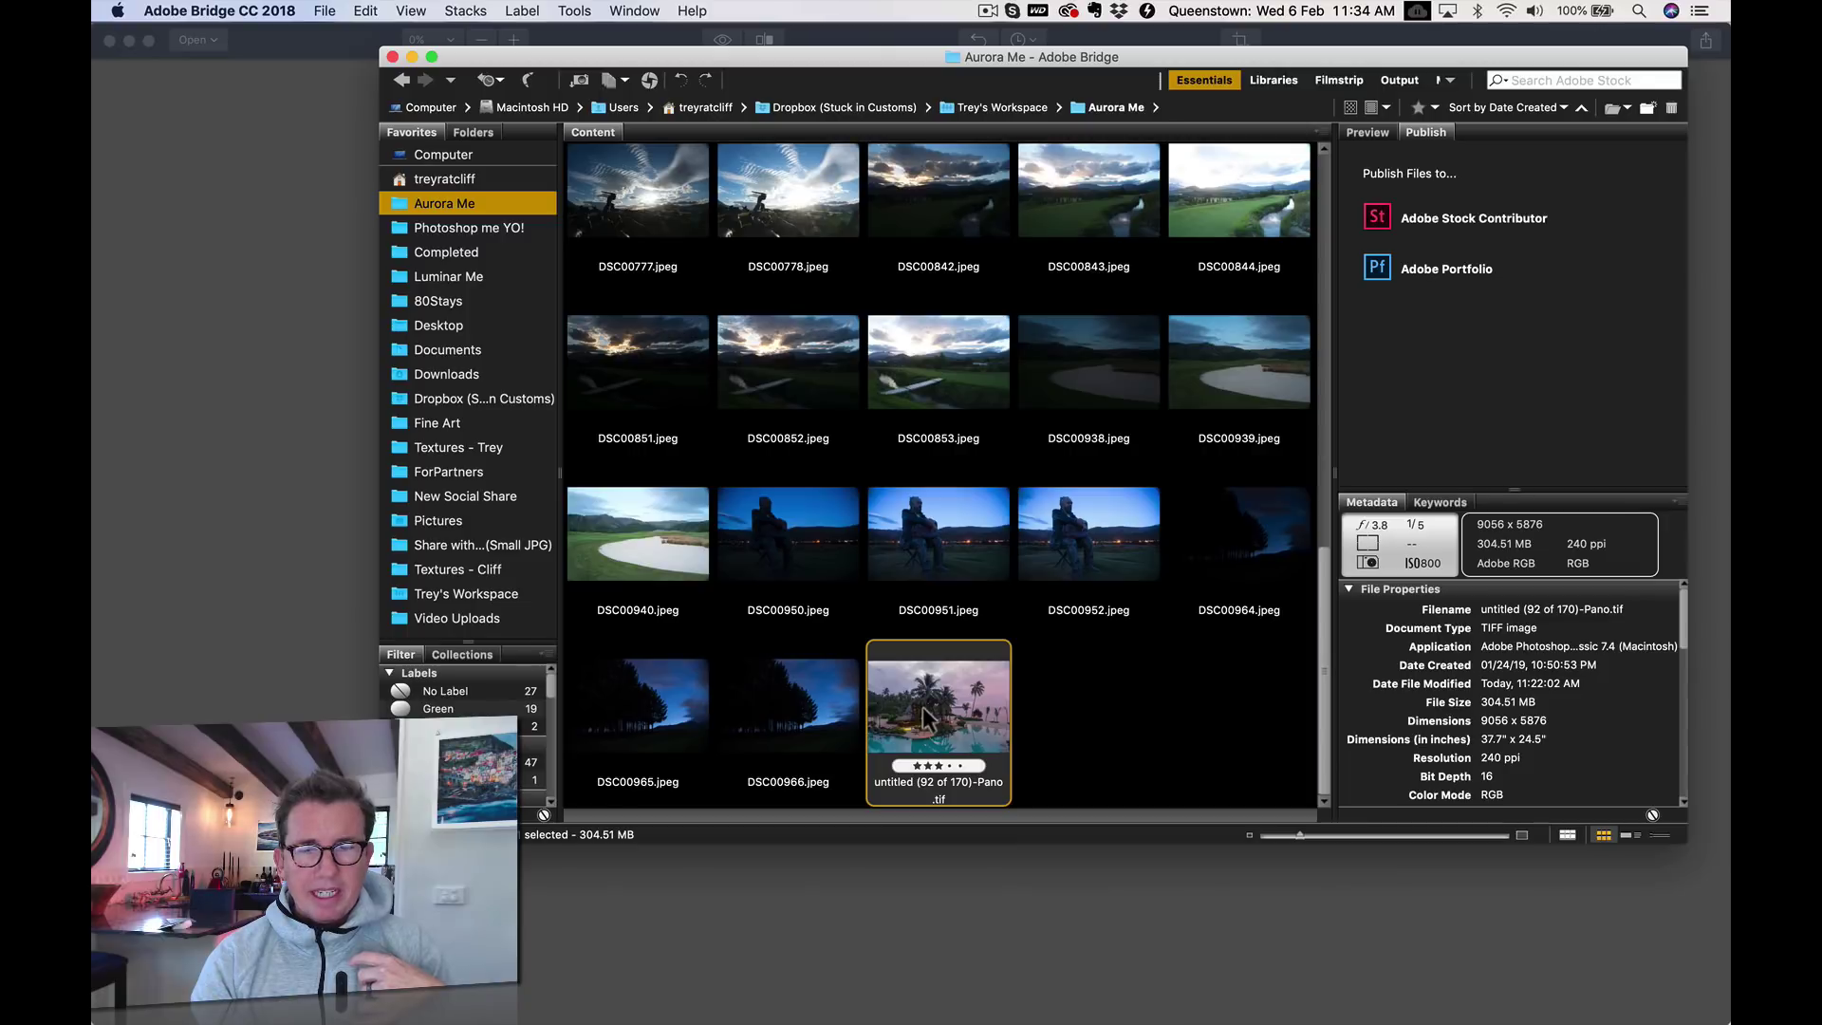
left_click(290, 467)
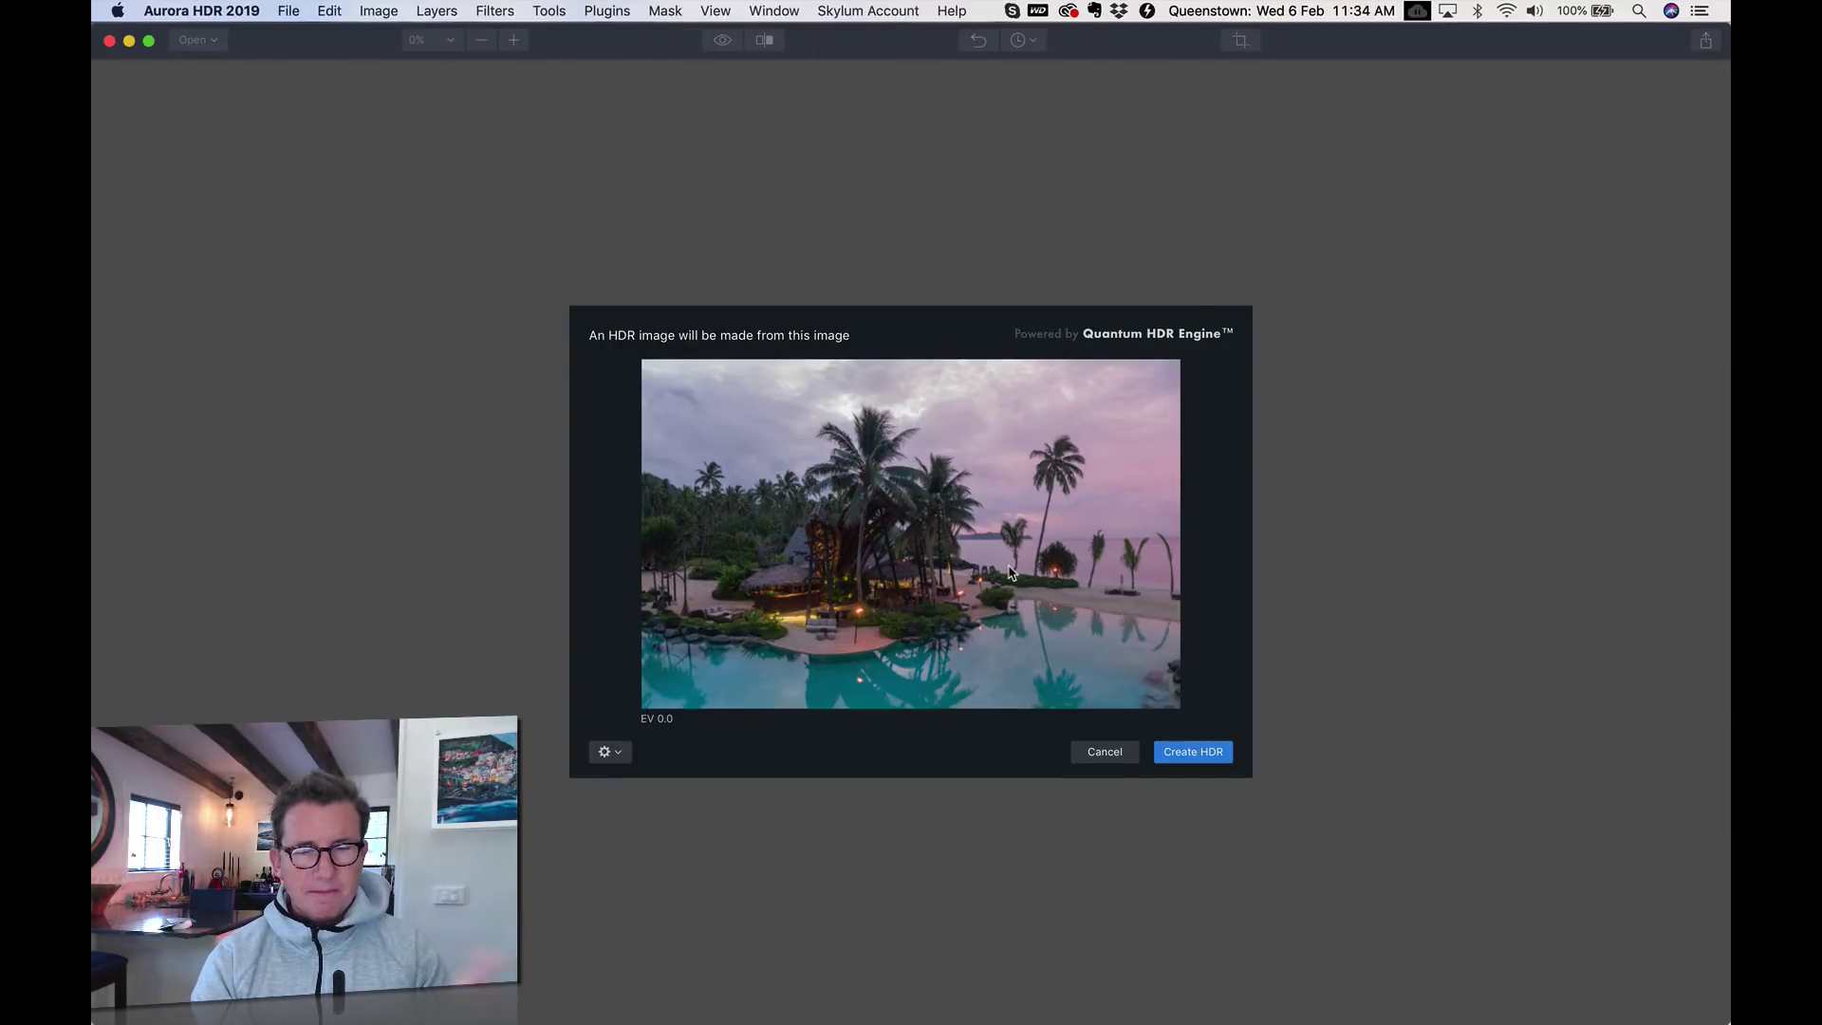
Create the HDR image from the panorama, inspect the beach bar area at 100% zoom and fit the view back to the screen
left_click(1208, 751)
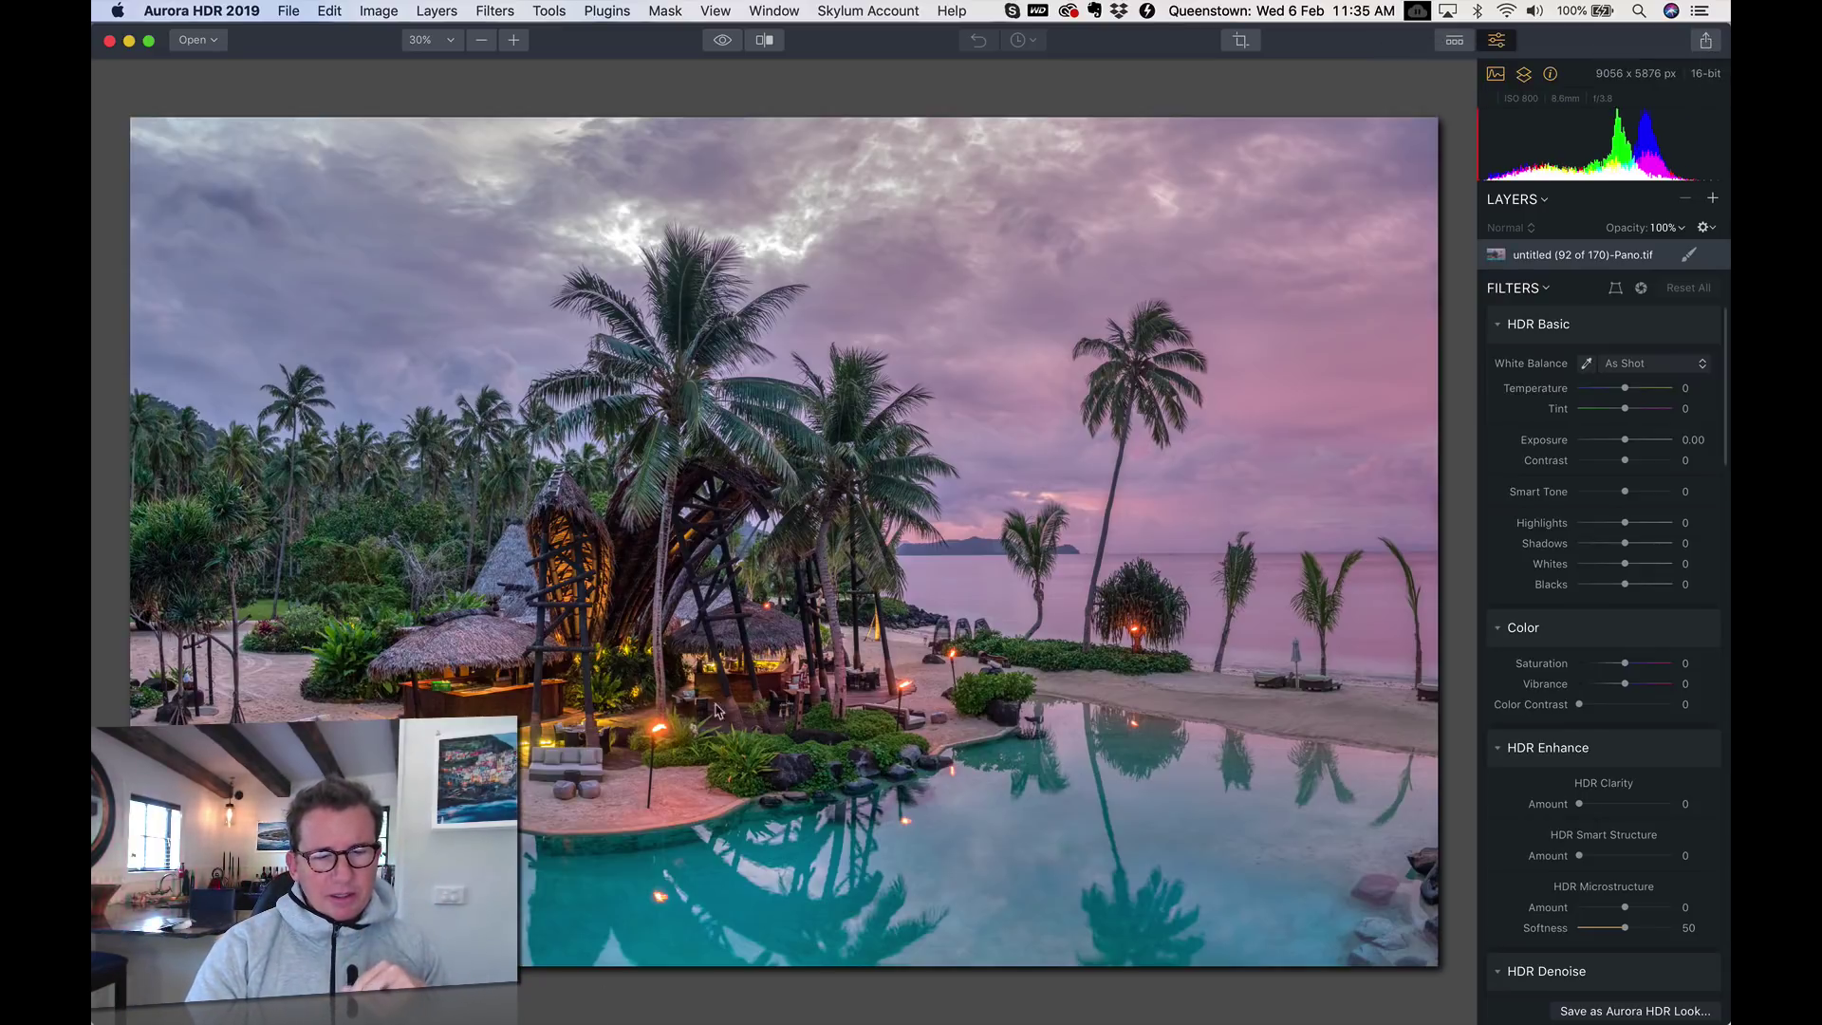
left_click(439, 40)
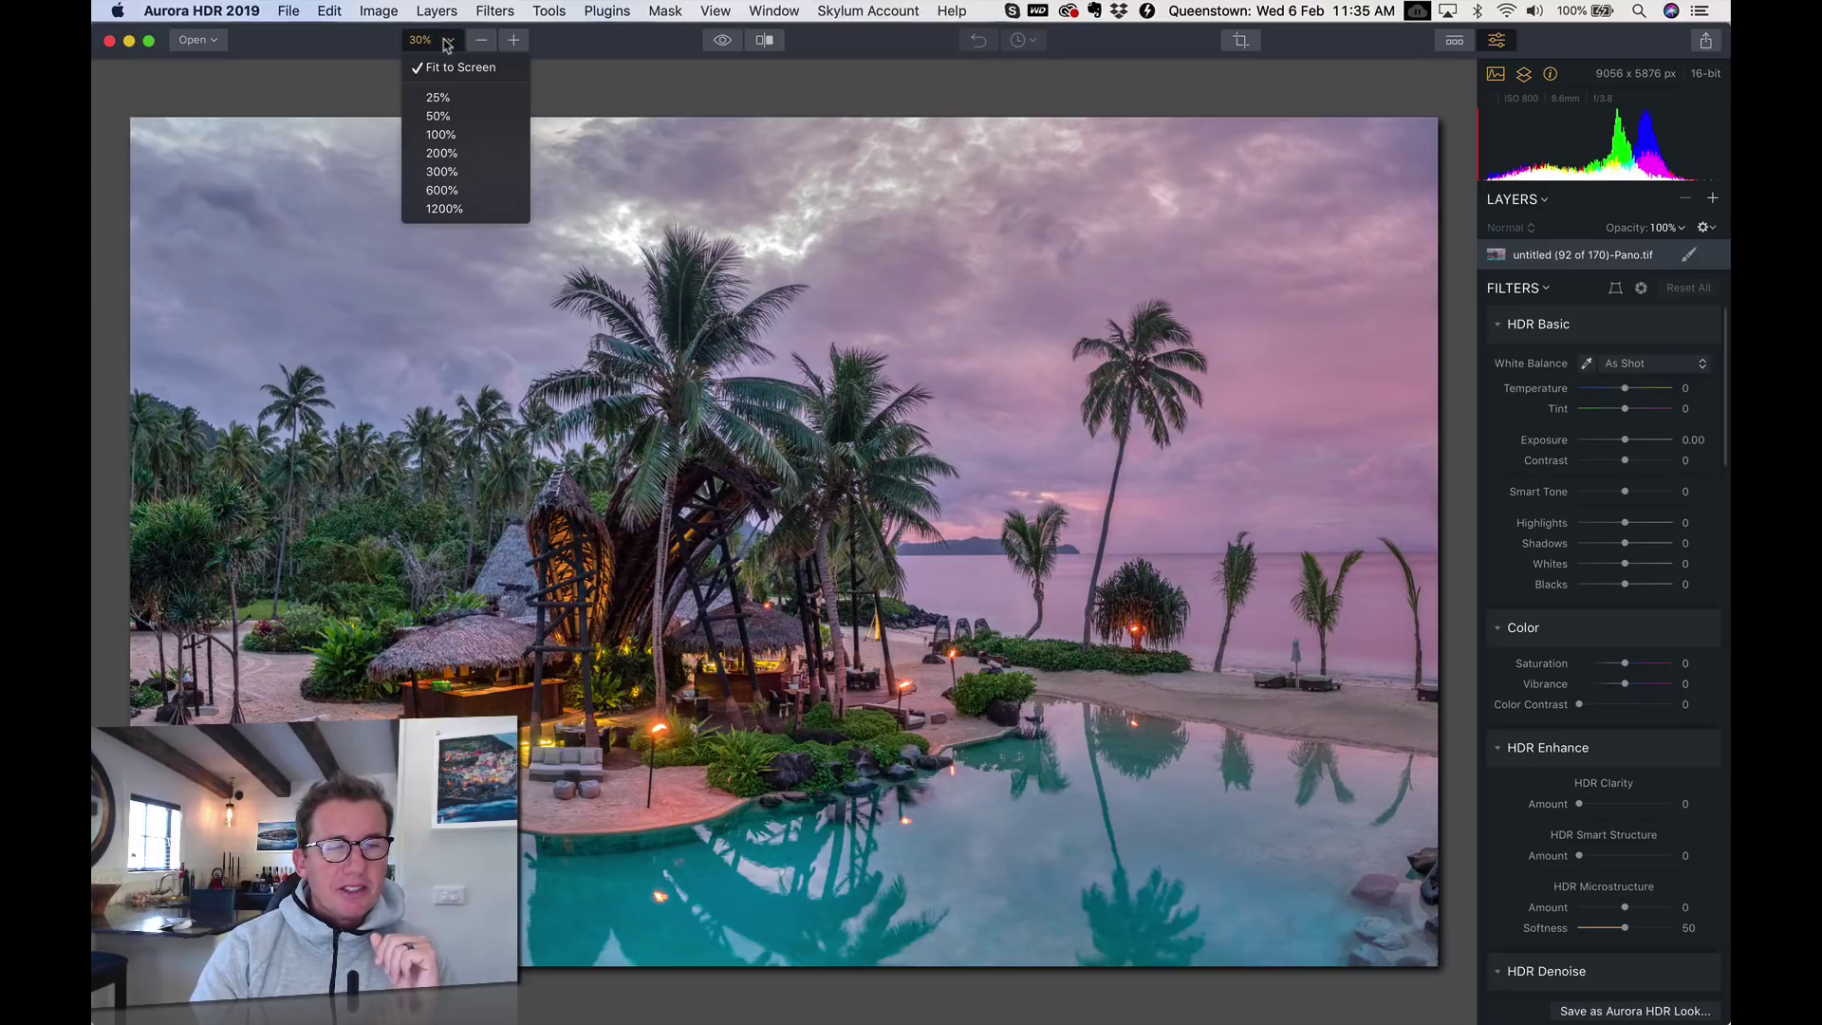
left_click(460, 140)
scroll(526, 391, "down", 10)
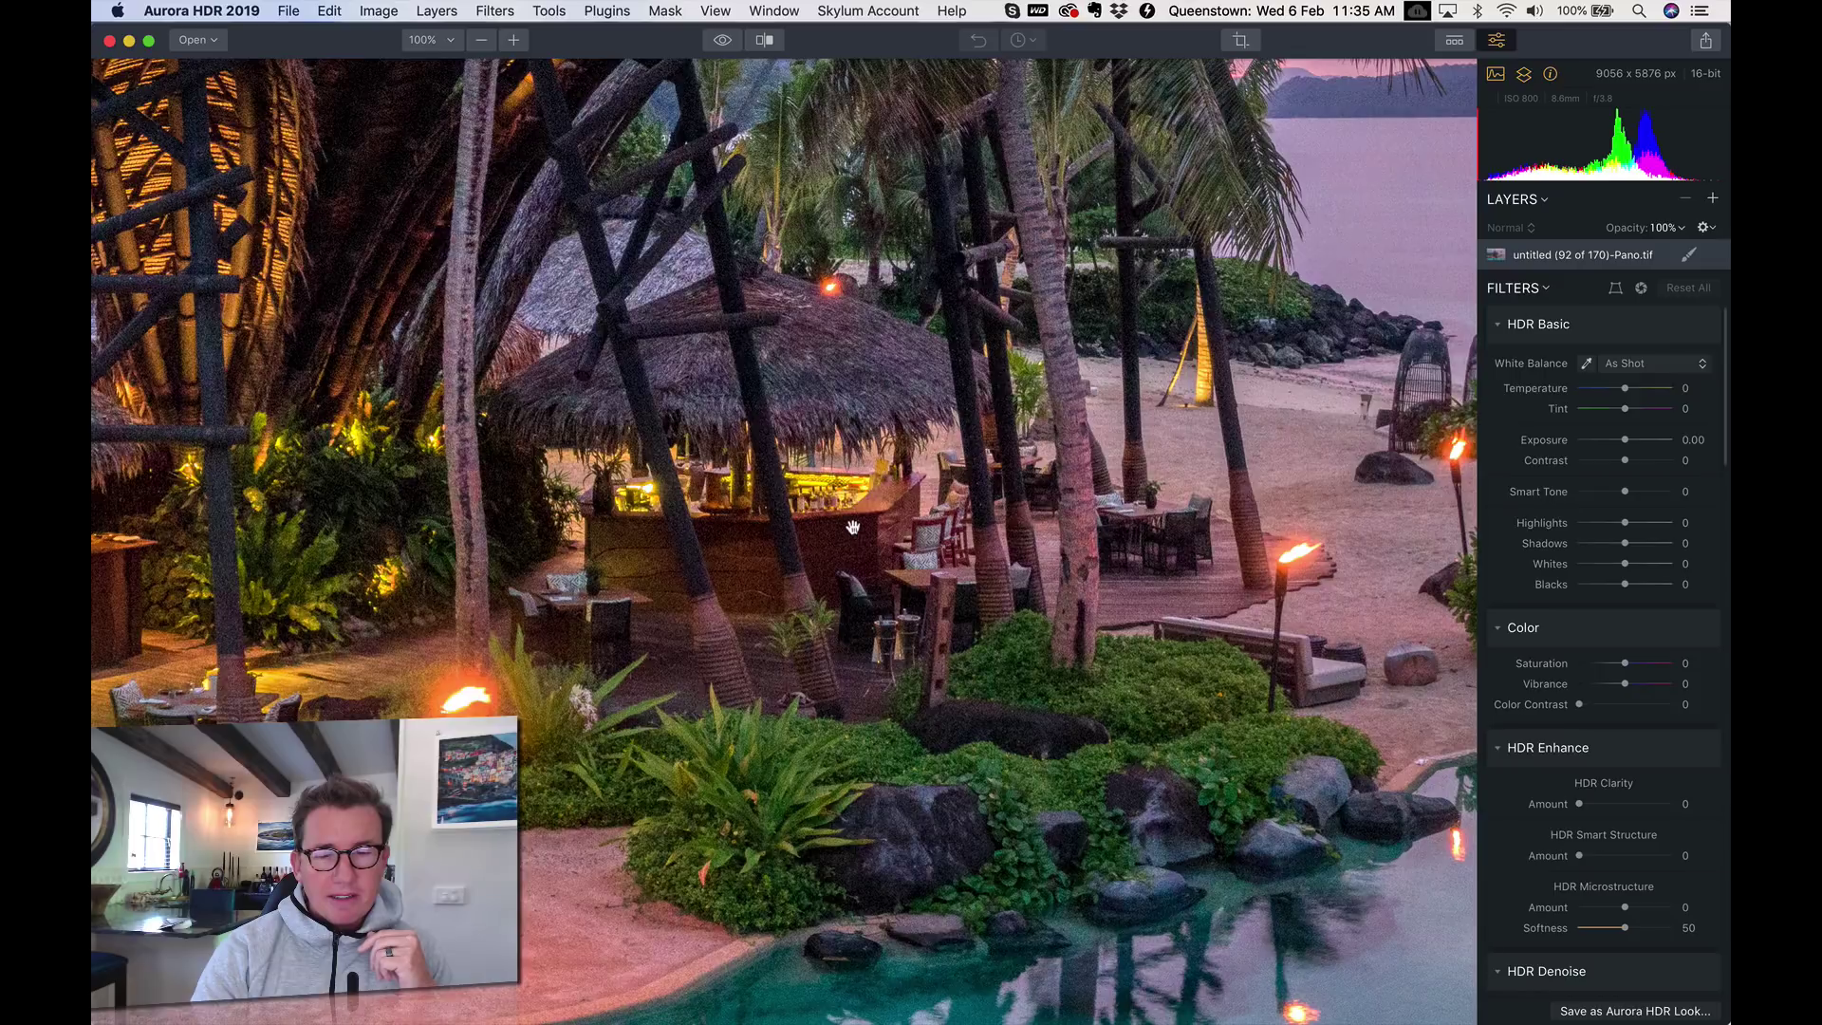
left_click_drag(863, 514, 561, 402)
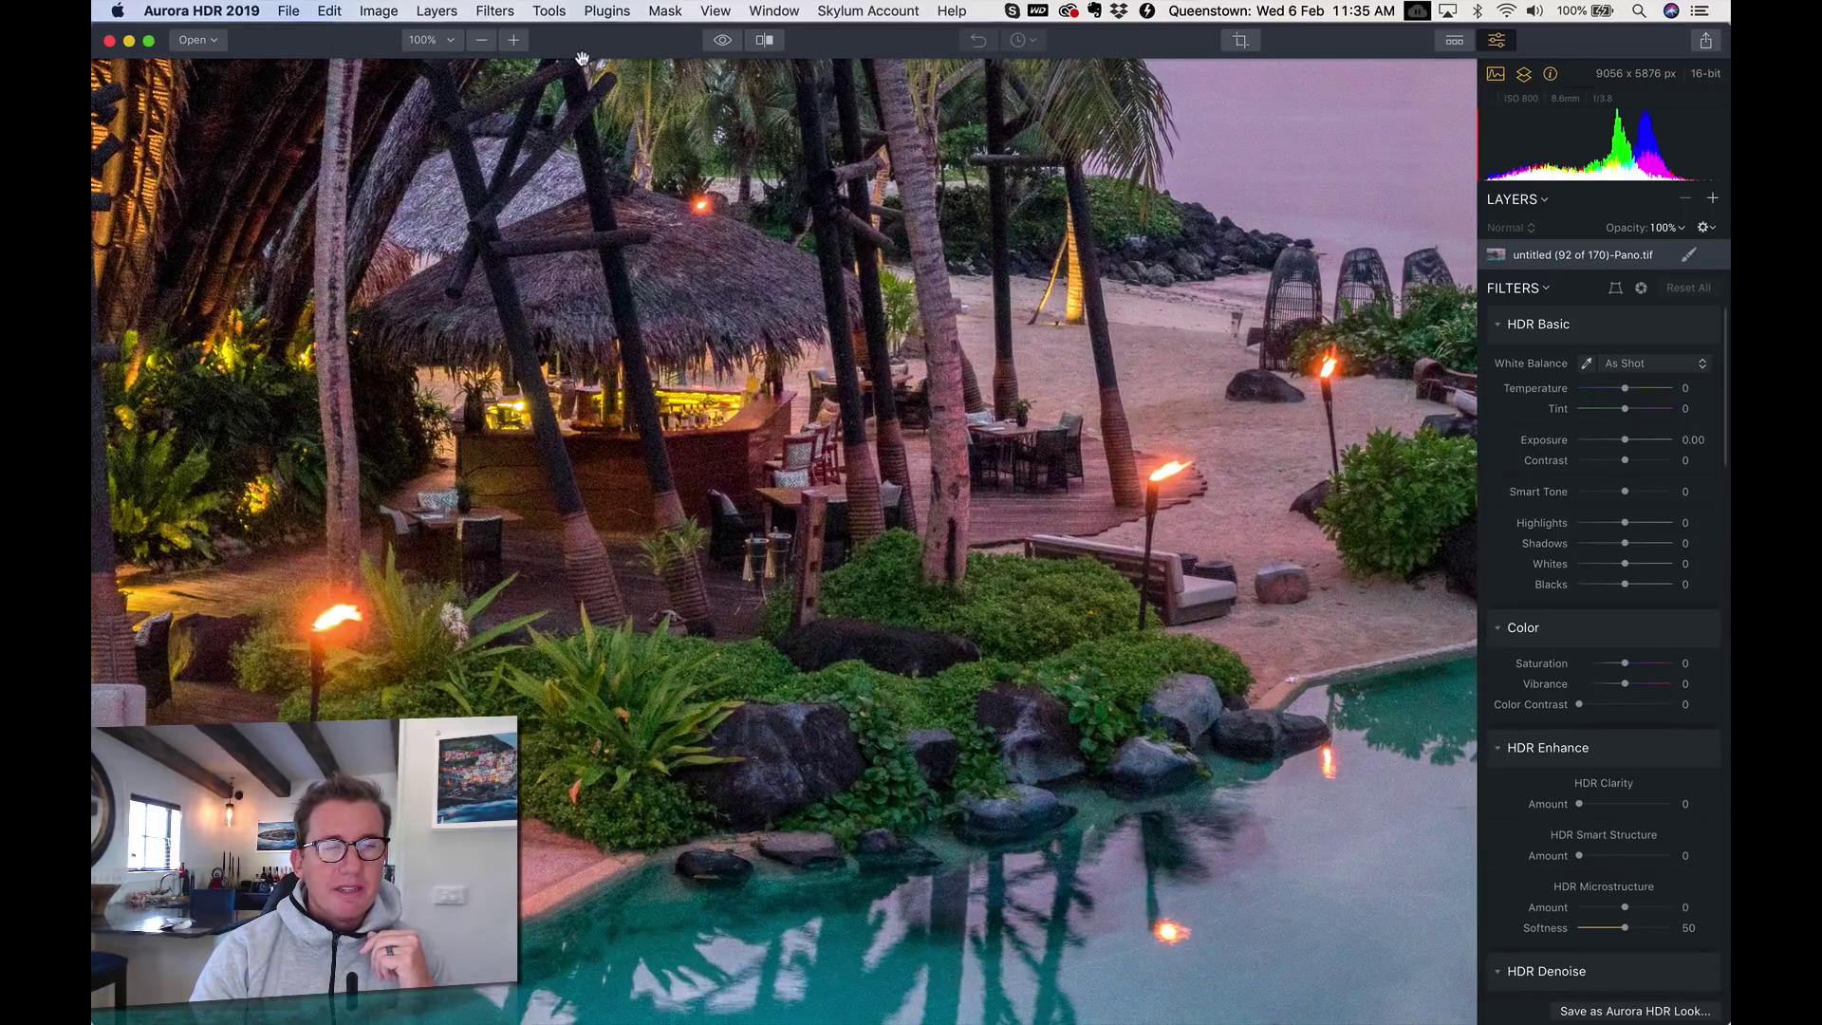
left_click(482, 40)
left_click(482, 40)
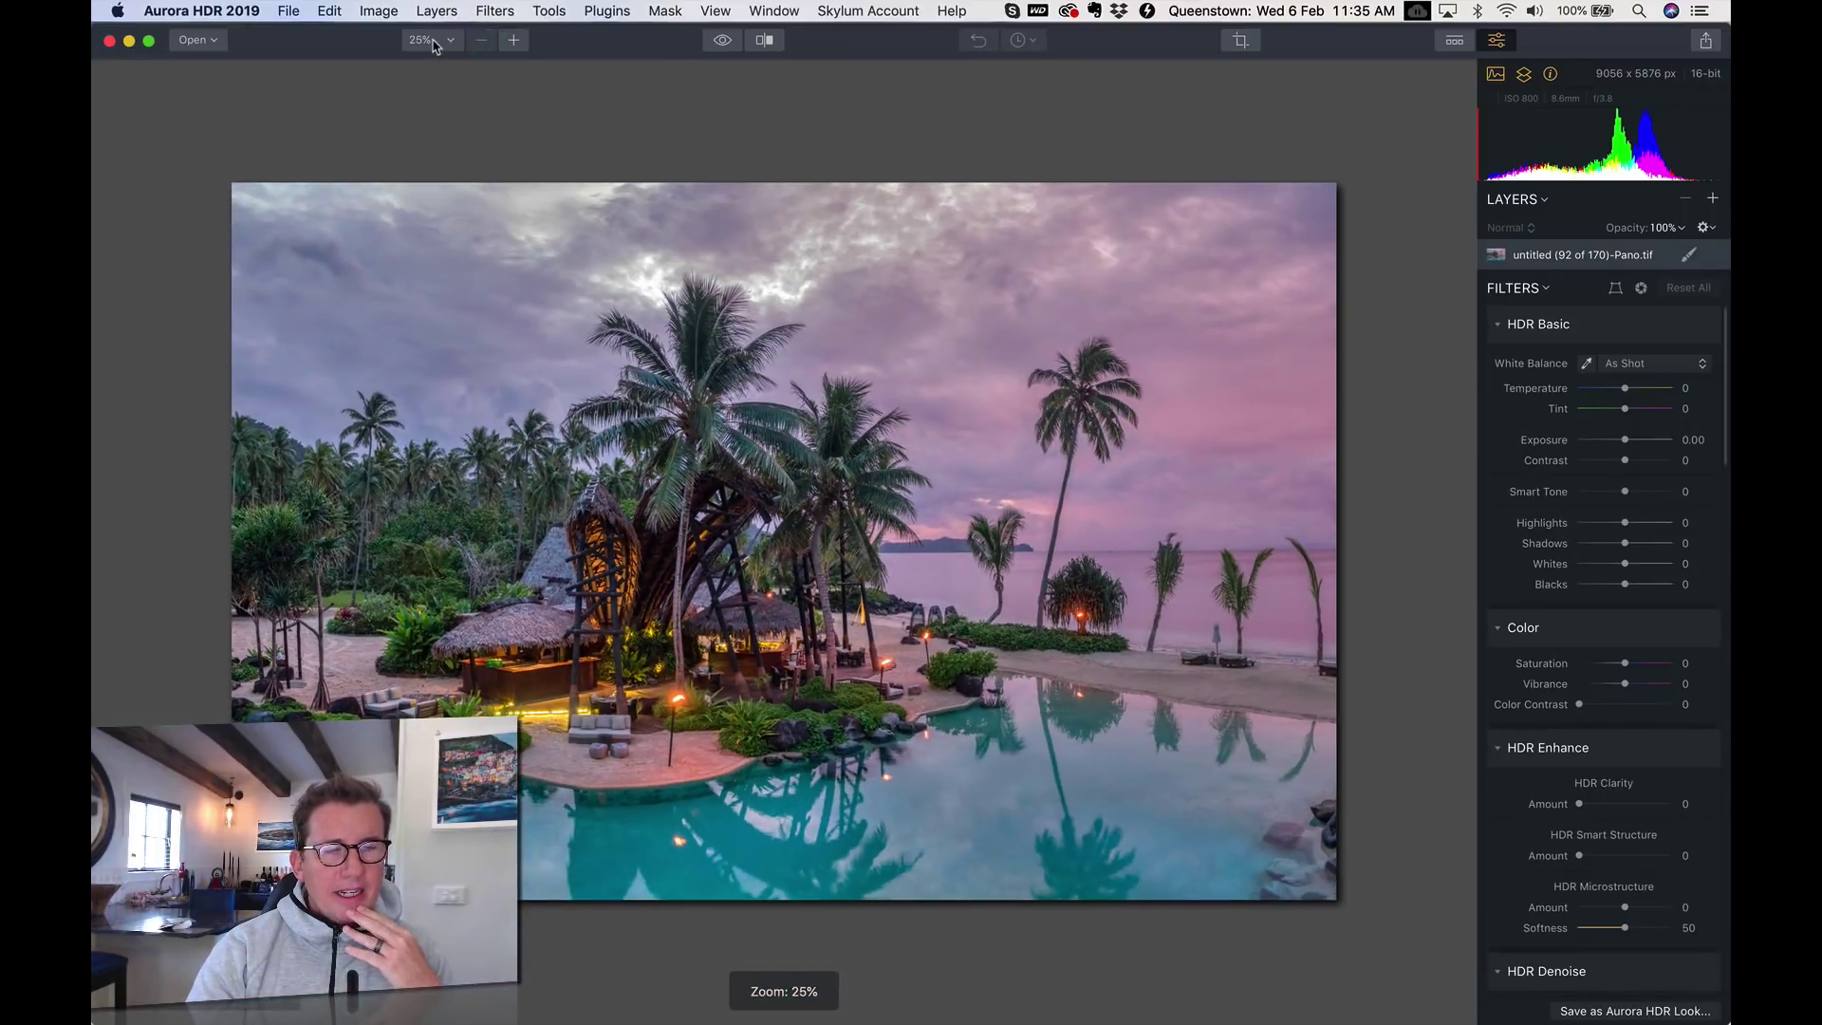
left_click(449, 40)
left_click(460, 66)
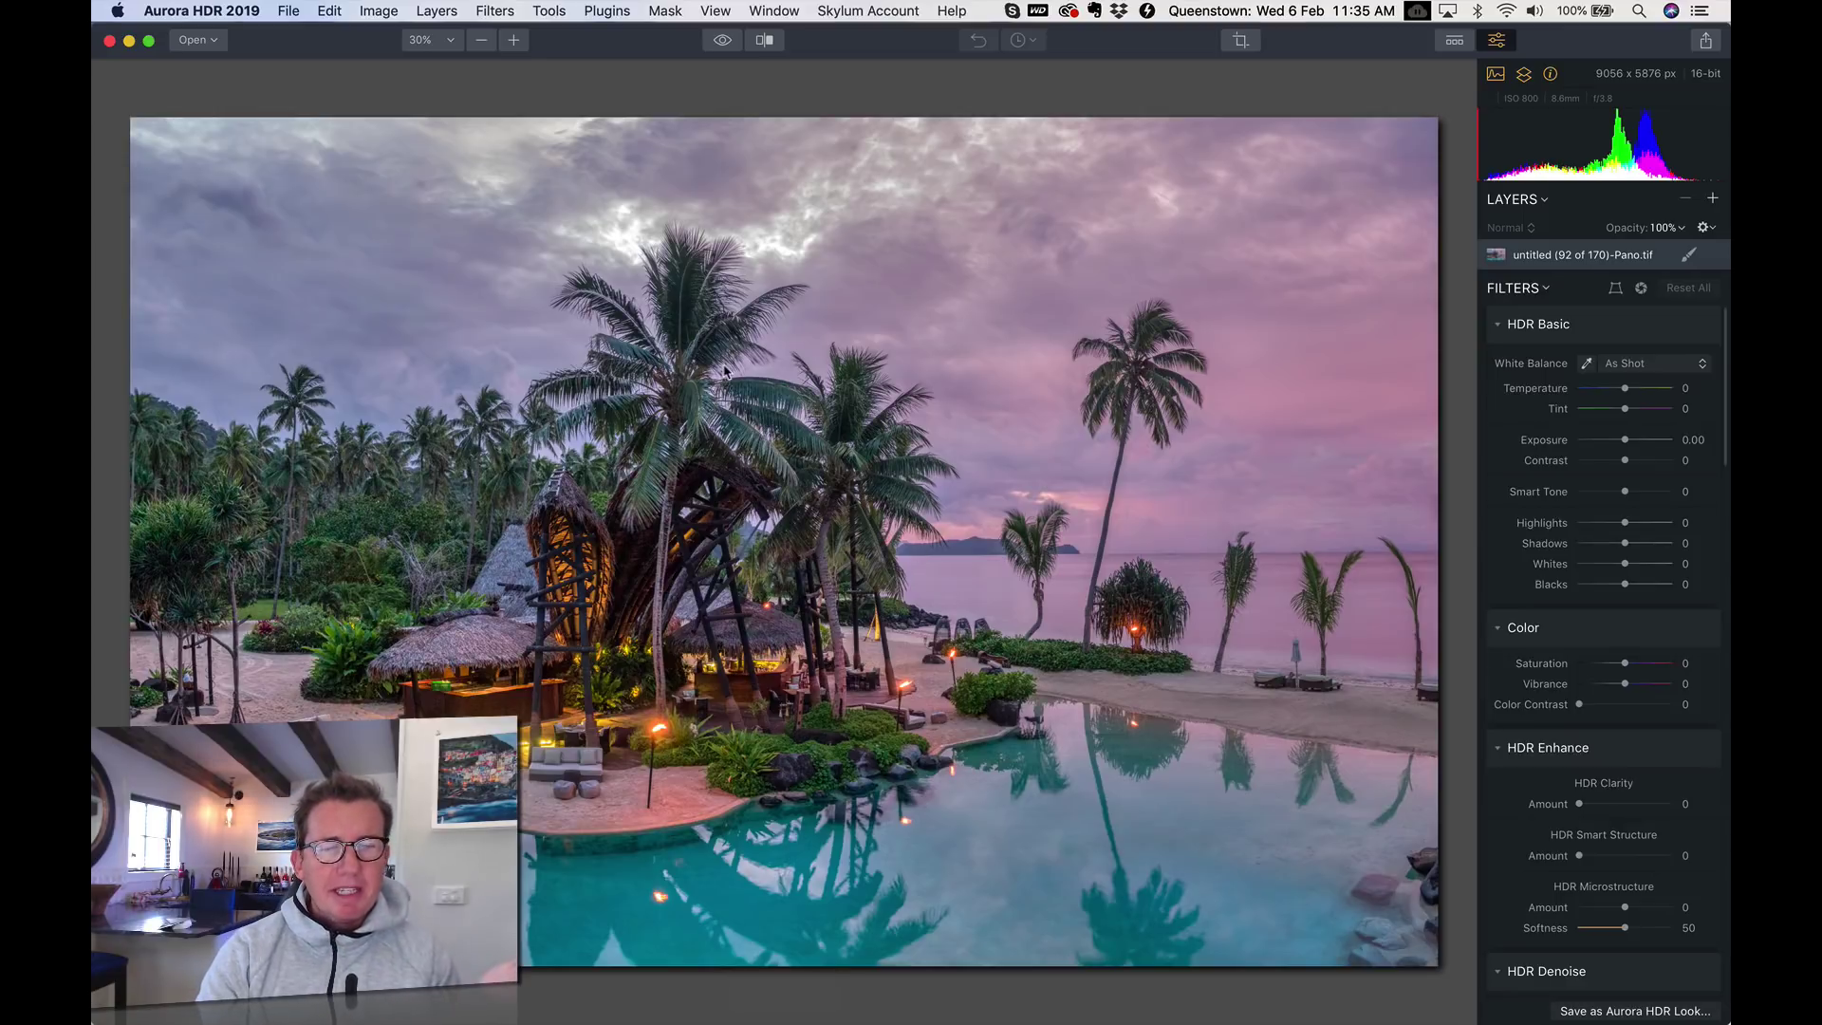
Compare the original and HDR versions of the panorama with the before/after split, moving the divider across the palms
left_click(721, 41)
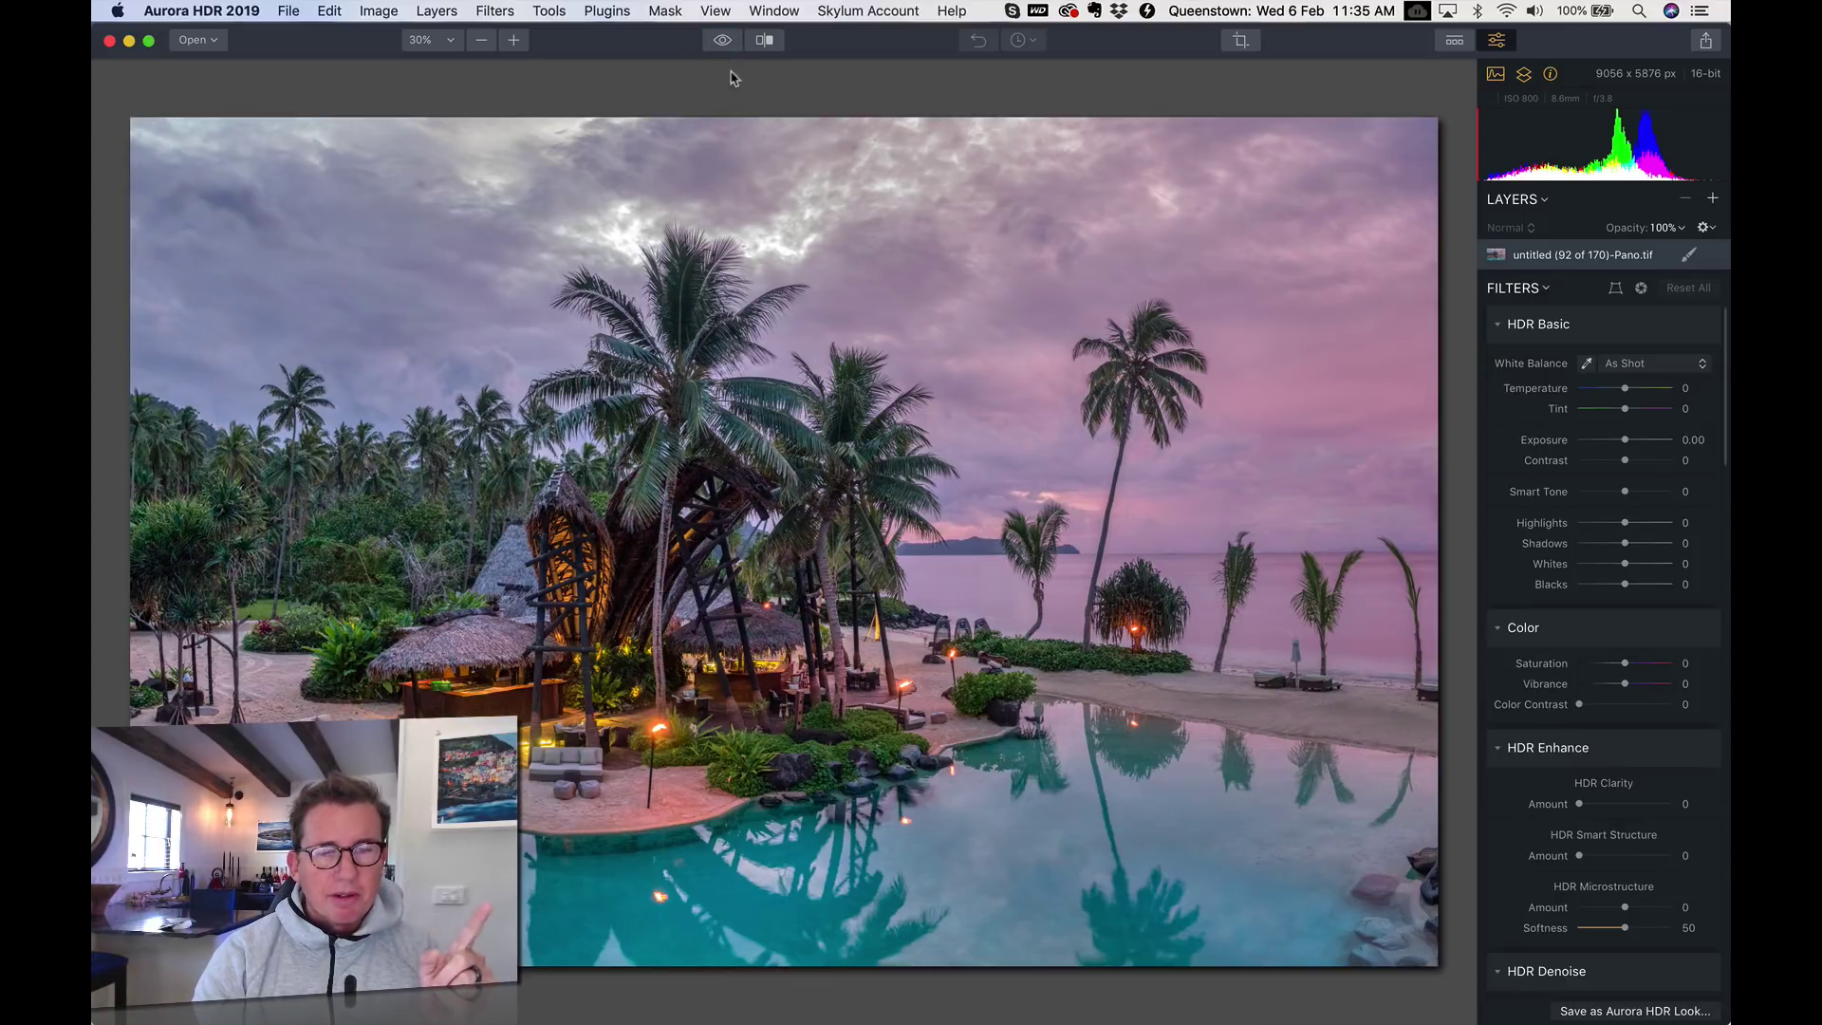
left_click(765, 42)
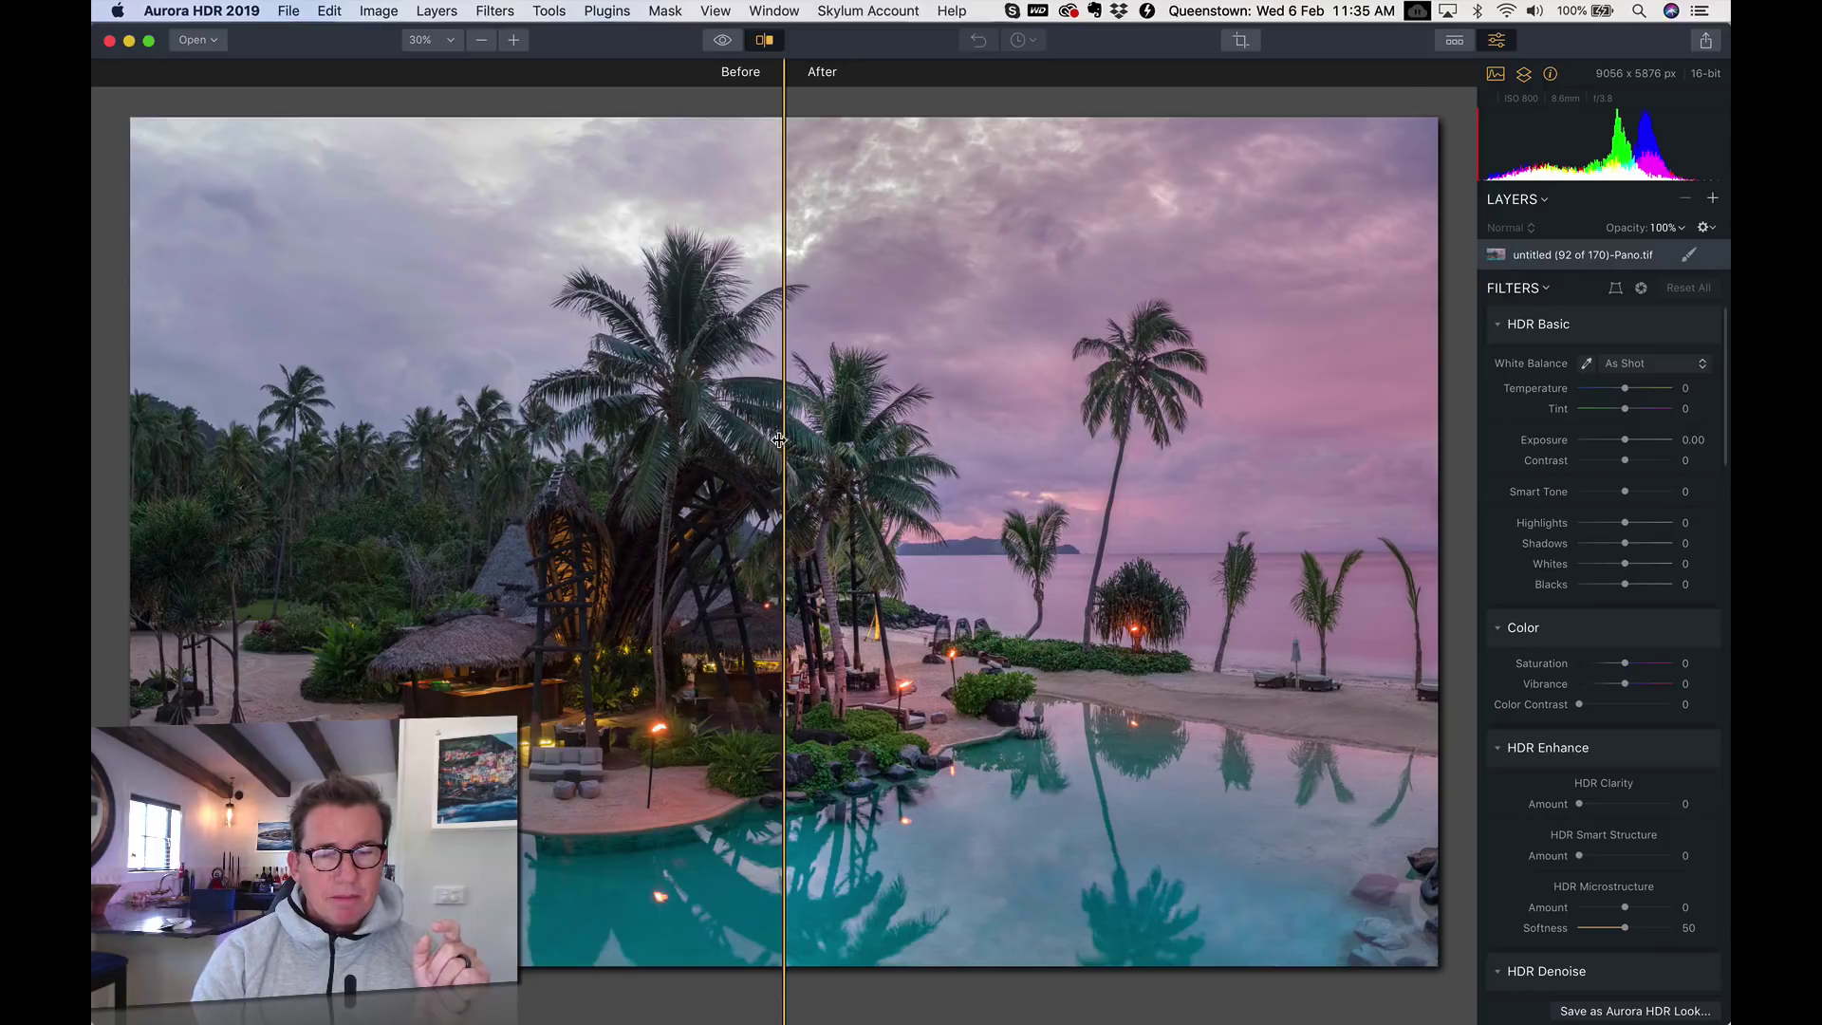
left_click_drag(779, 440, 459, 370)
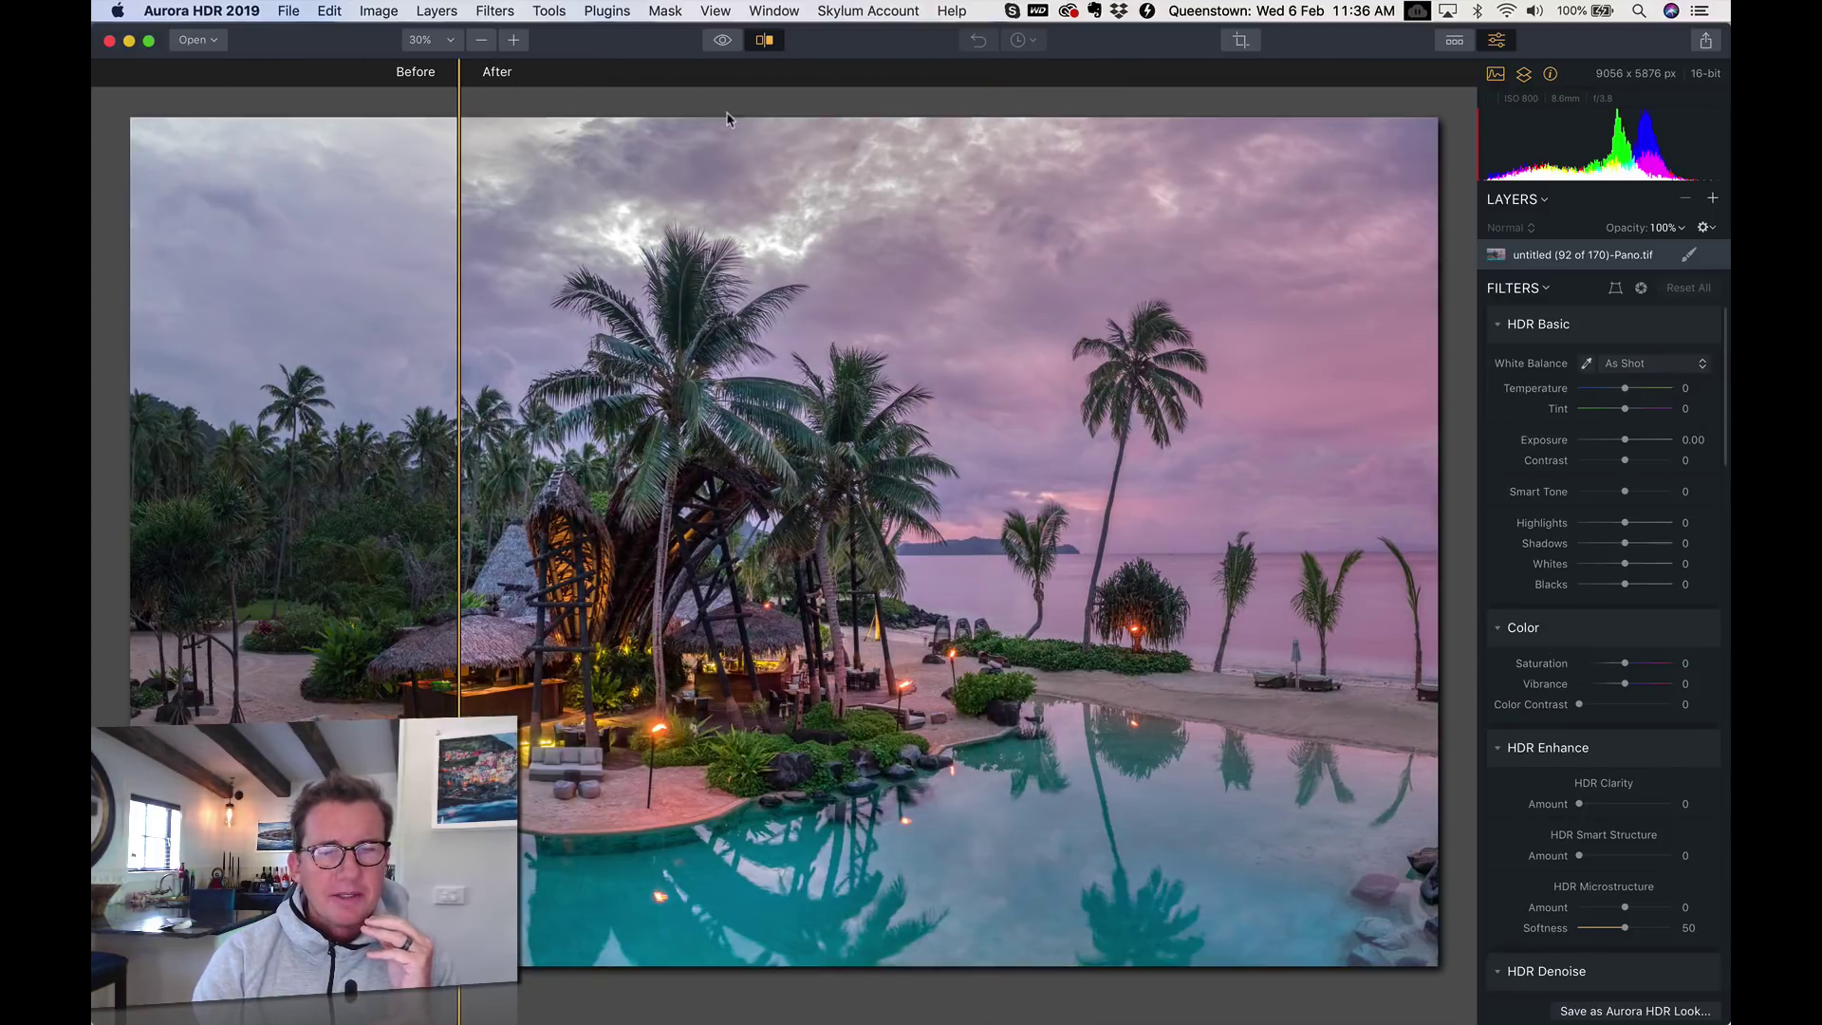
left_click(765, 44)
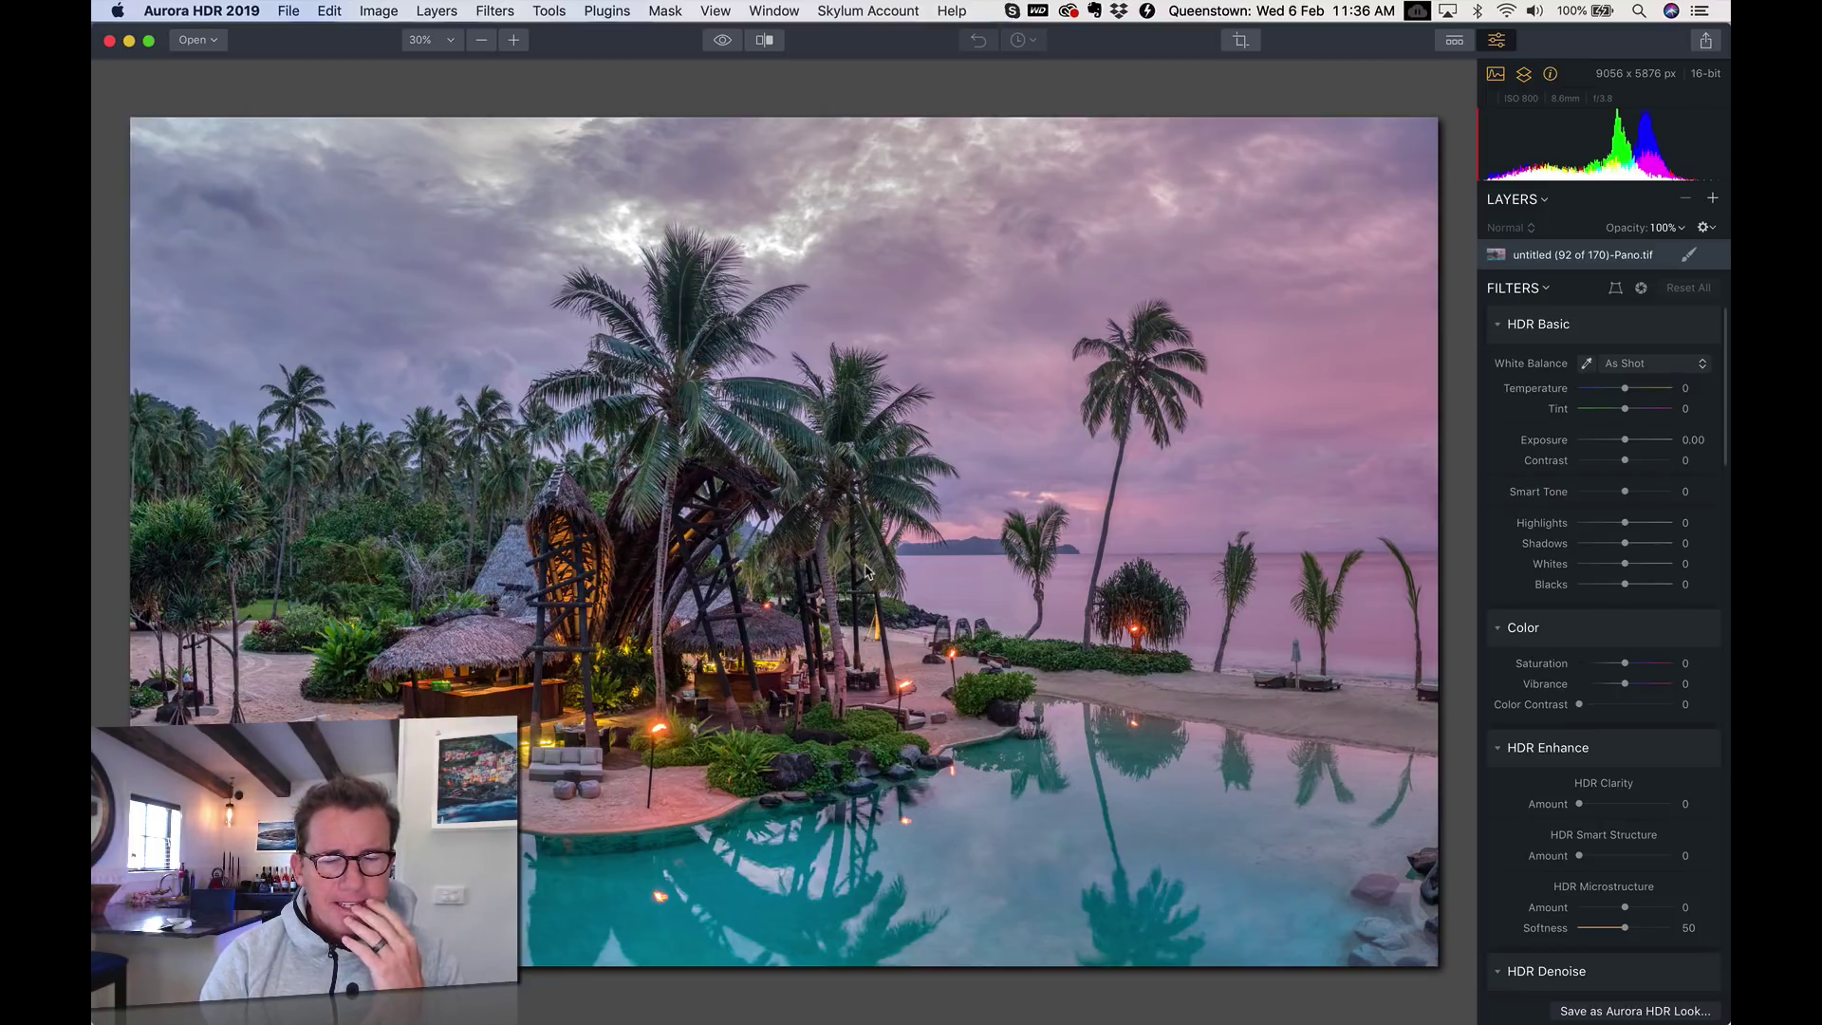
Add a new adjustment layer above the panorama and warm it with a Temperature of 14
left_click(1712, 198)
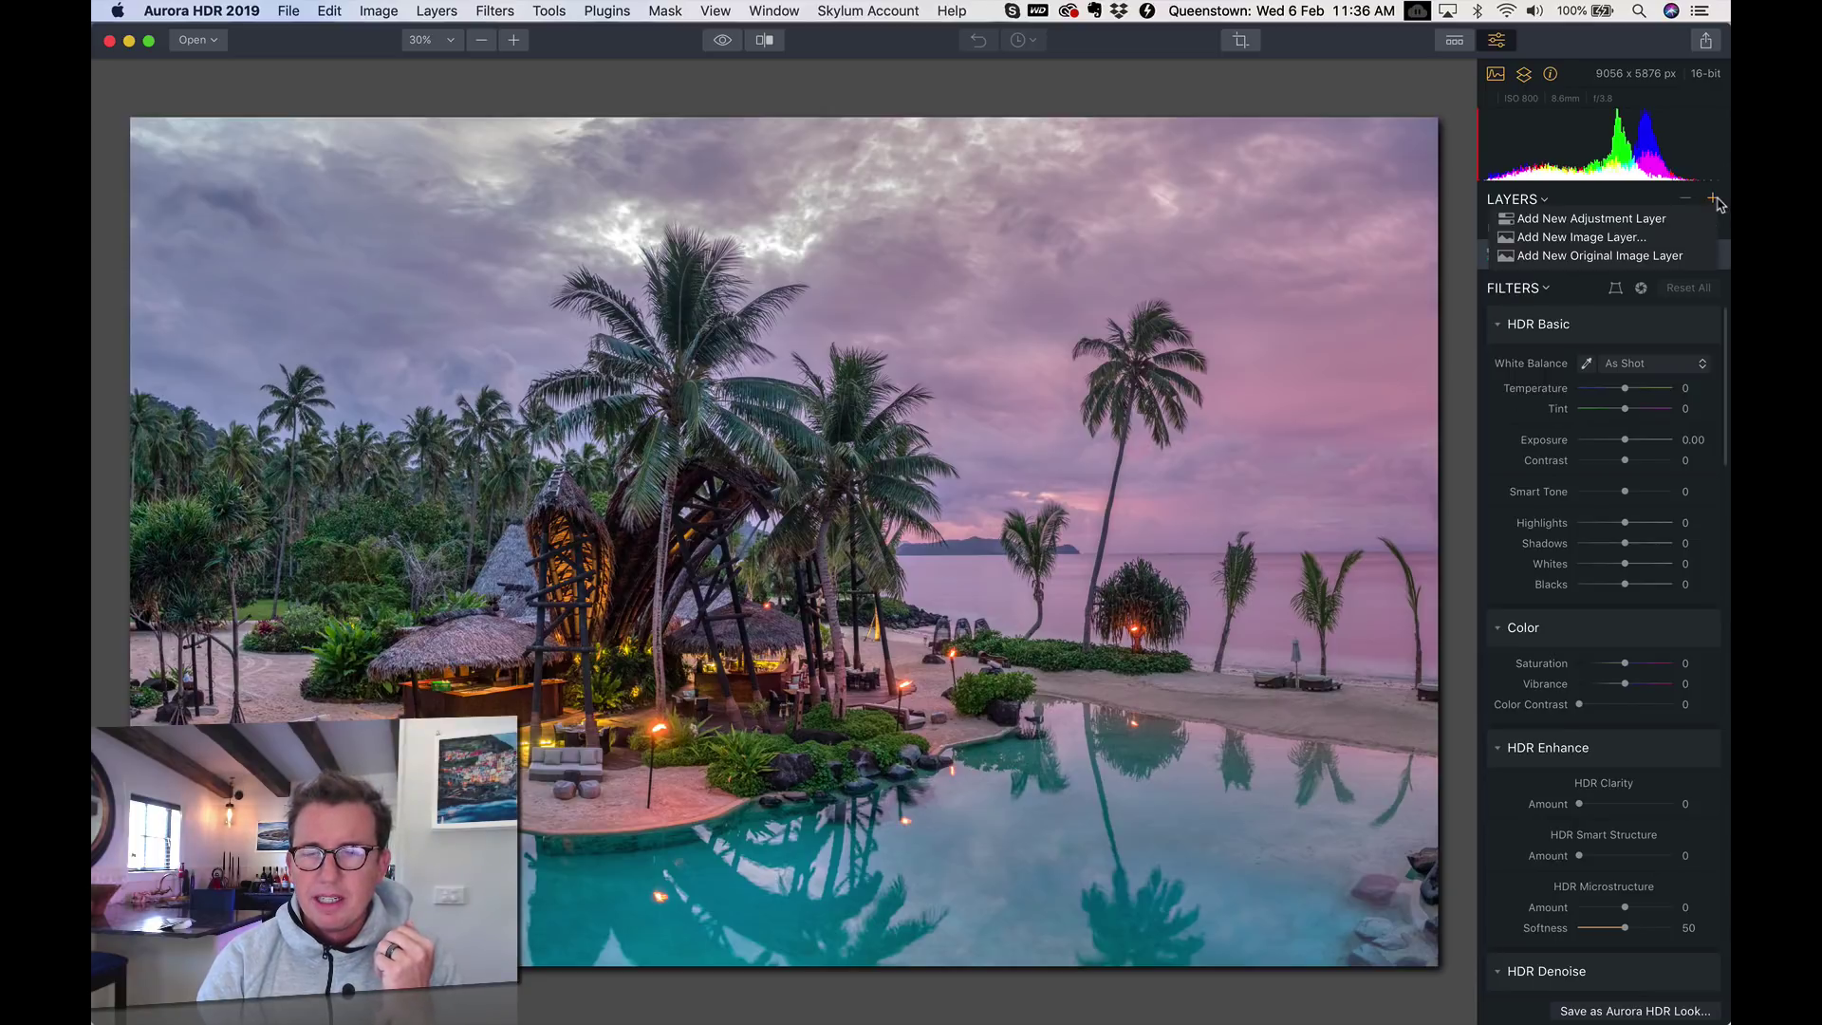
left_click(1678, 224)
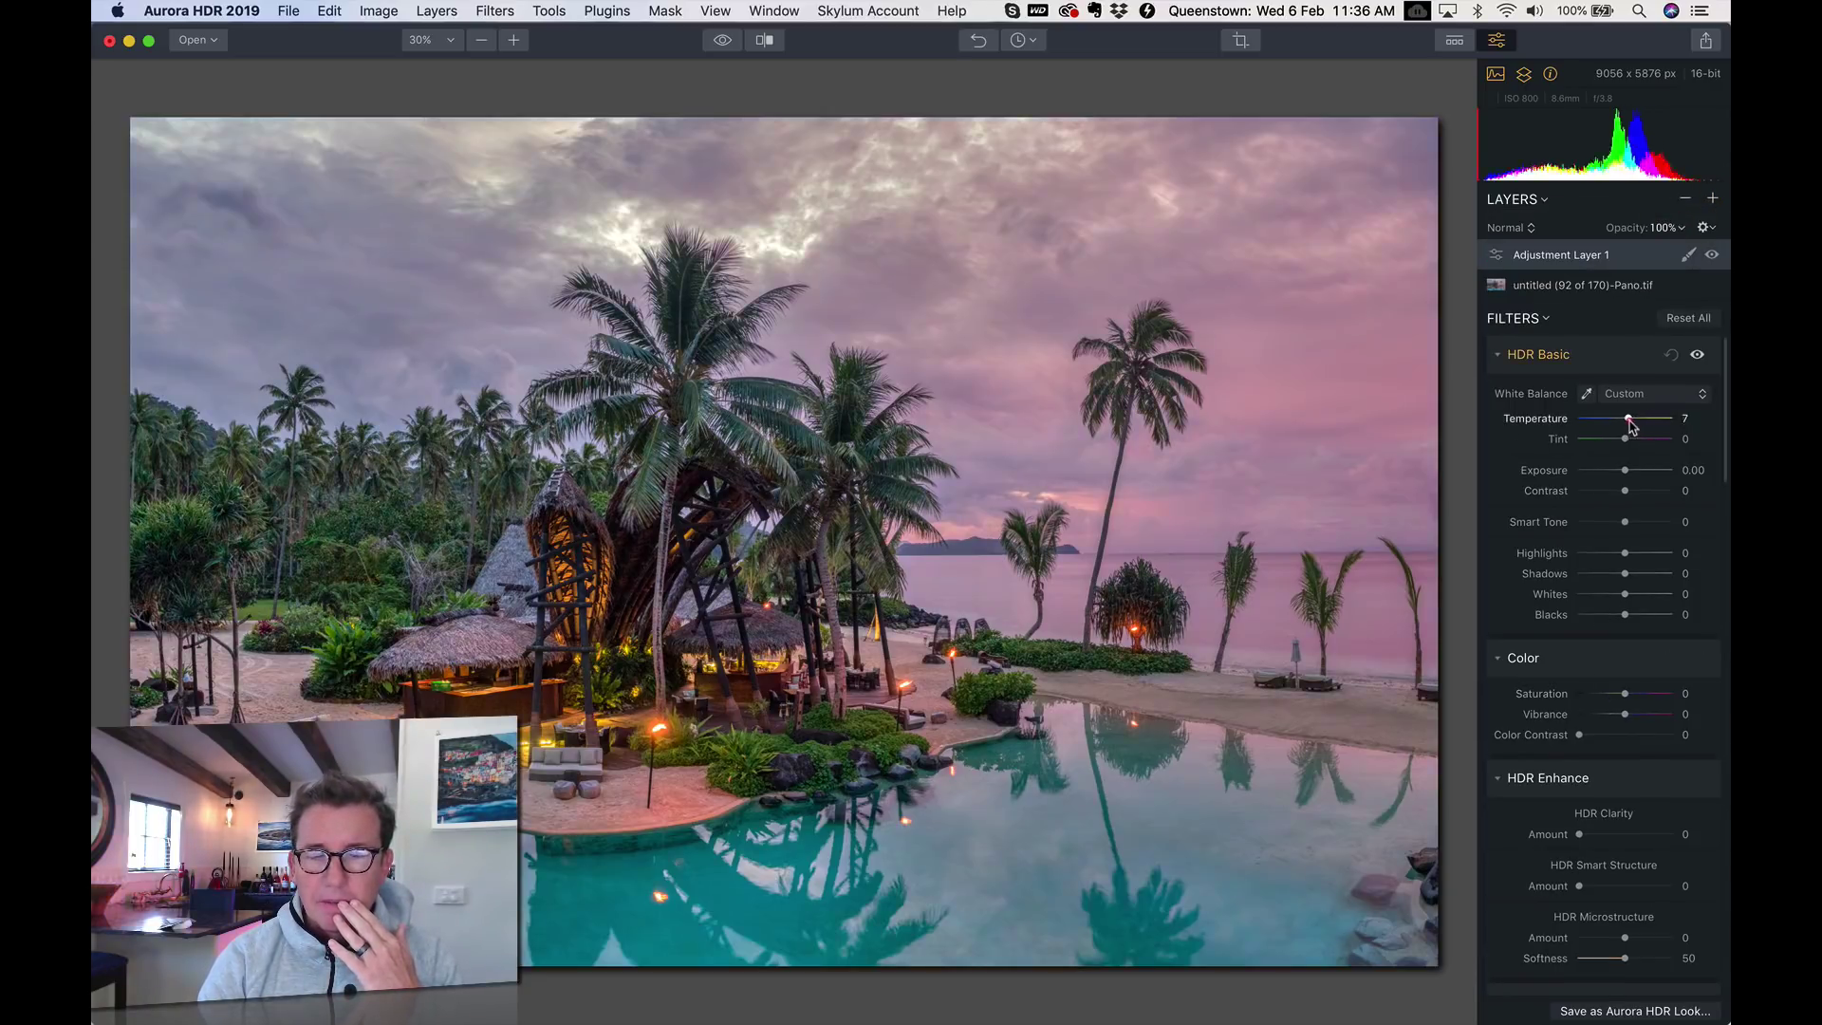
Set the adjustment layer's Image Radiance to Amount 46, Shadows 60 and Warmth 72
scroll(1547, 611, "down", 3)
scroll(1547, 610, "down", 5)
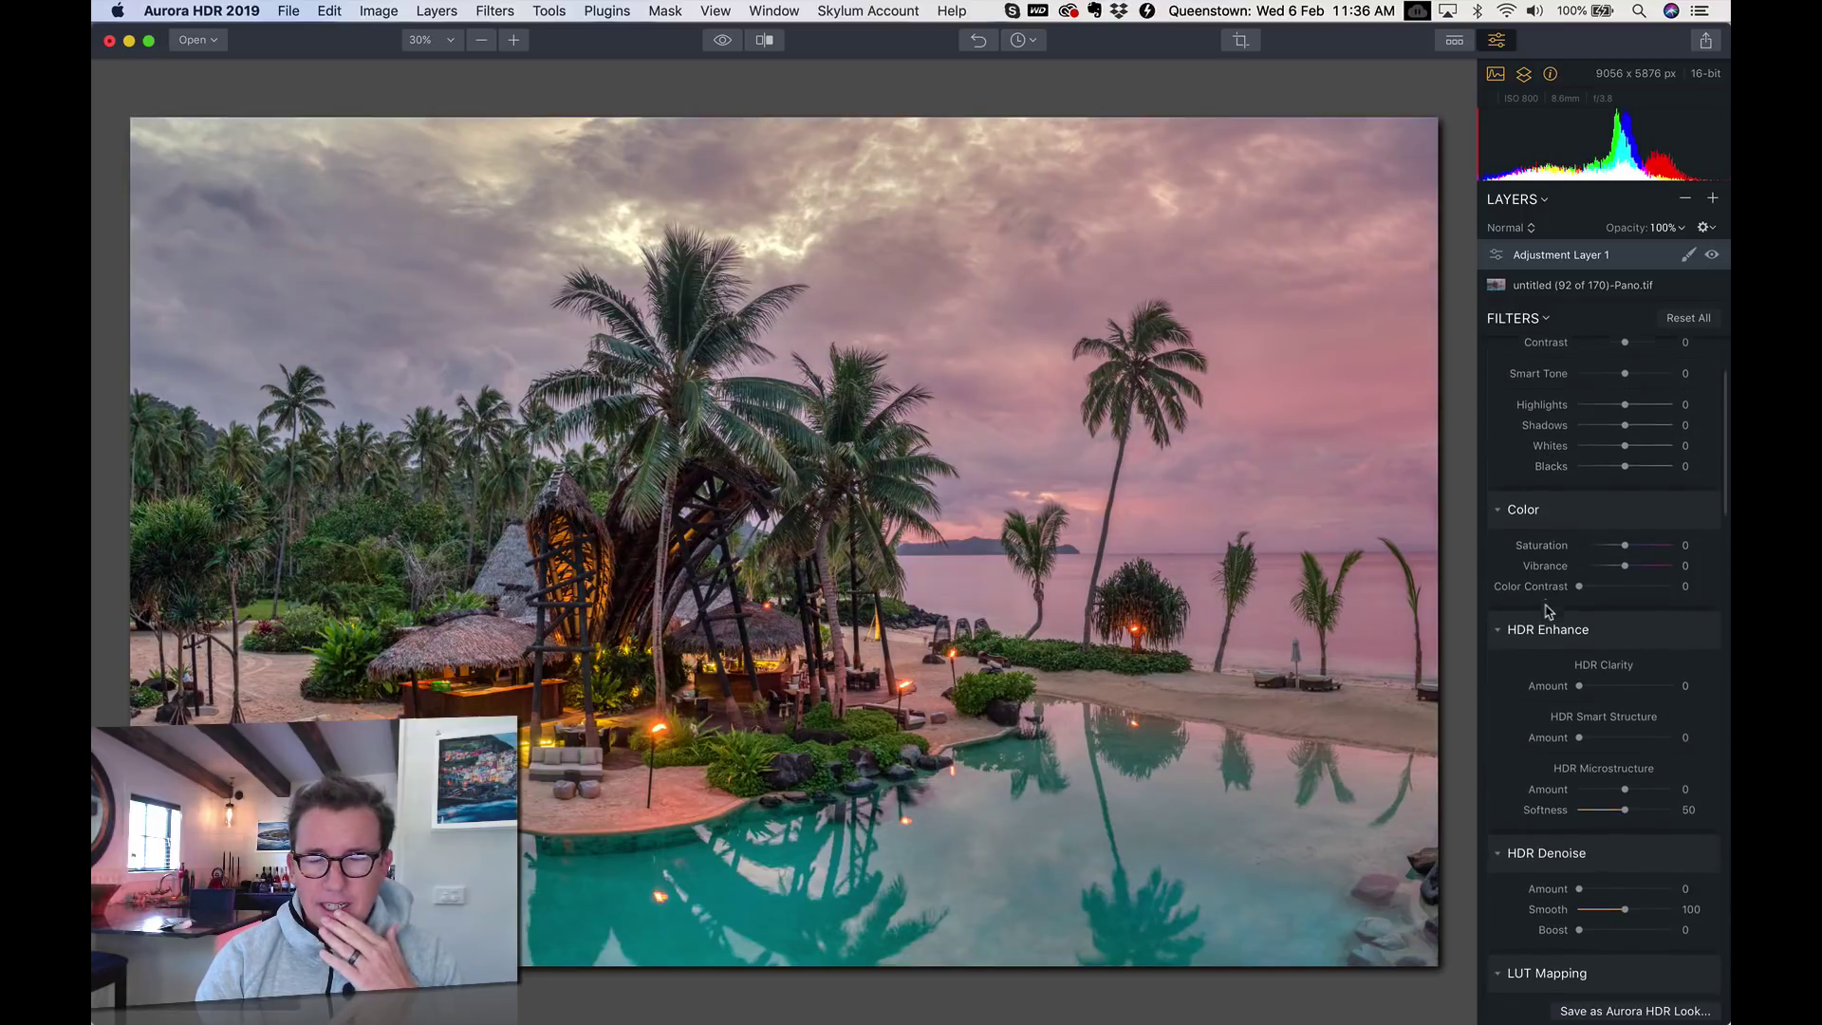
scroll(1583, 775, "down", 3)
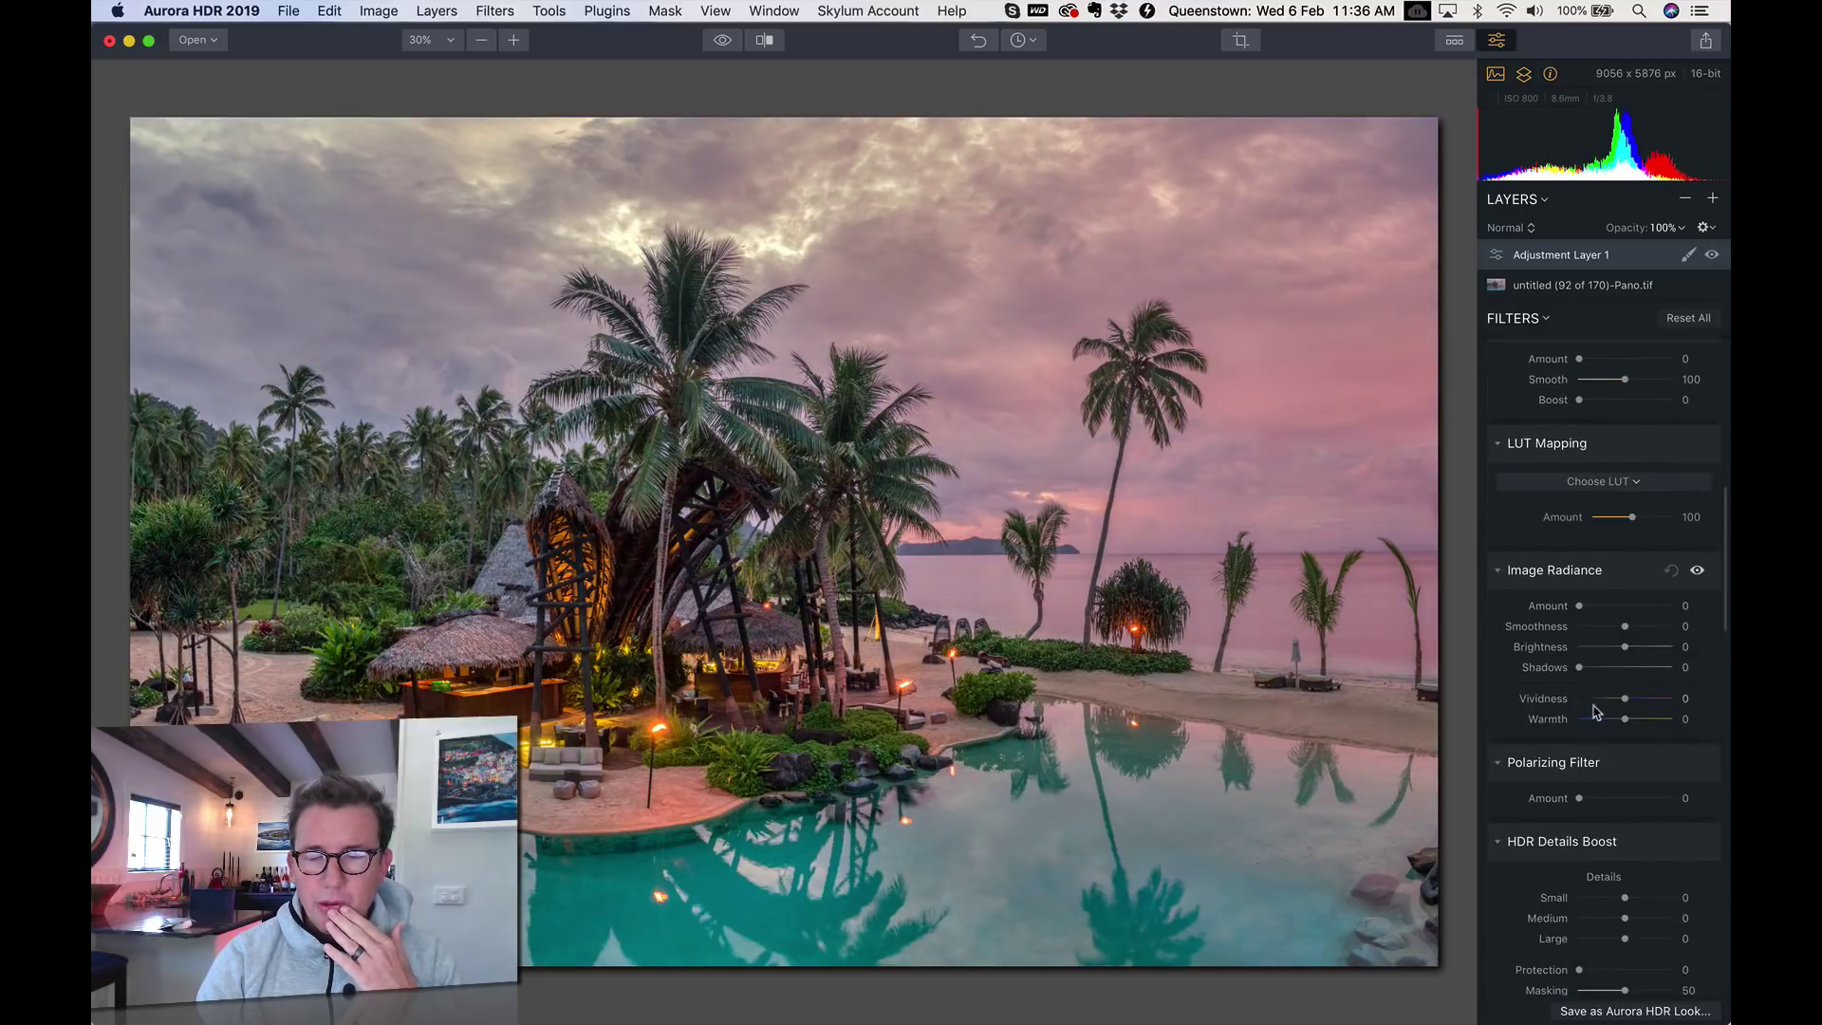
left_click(1621, 605)
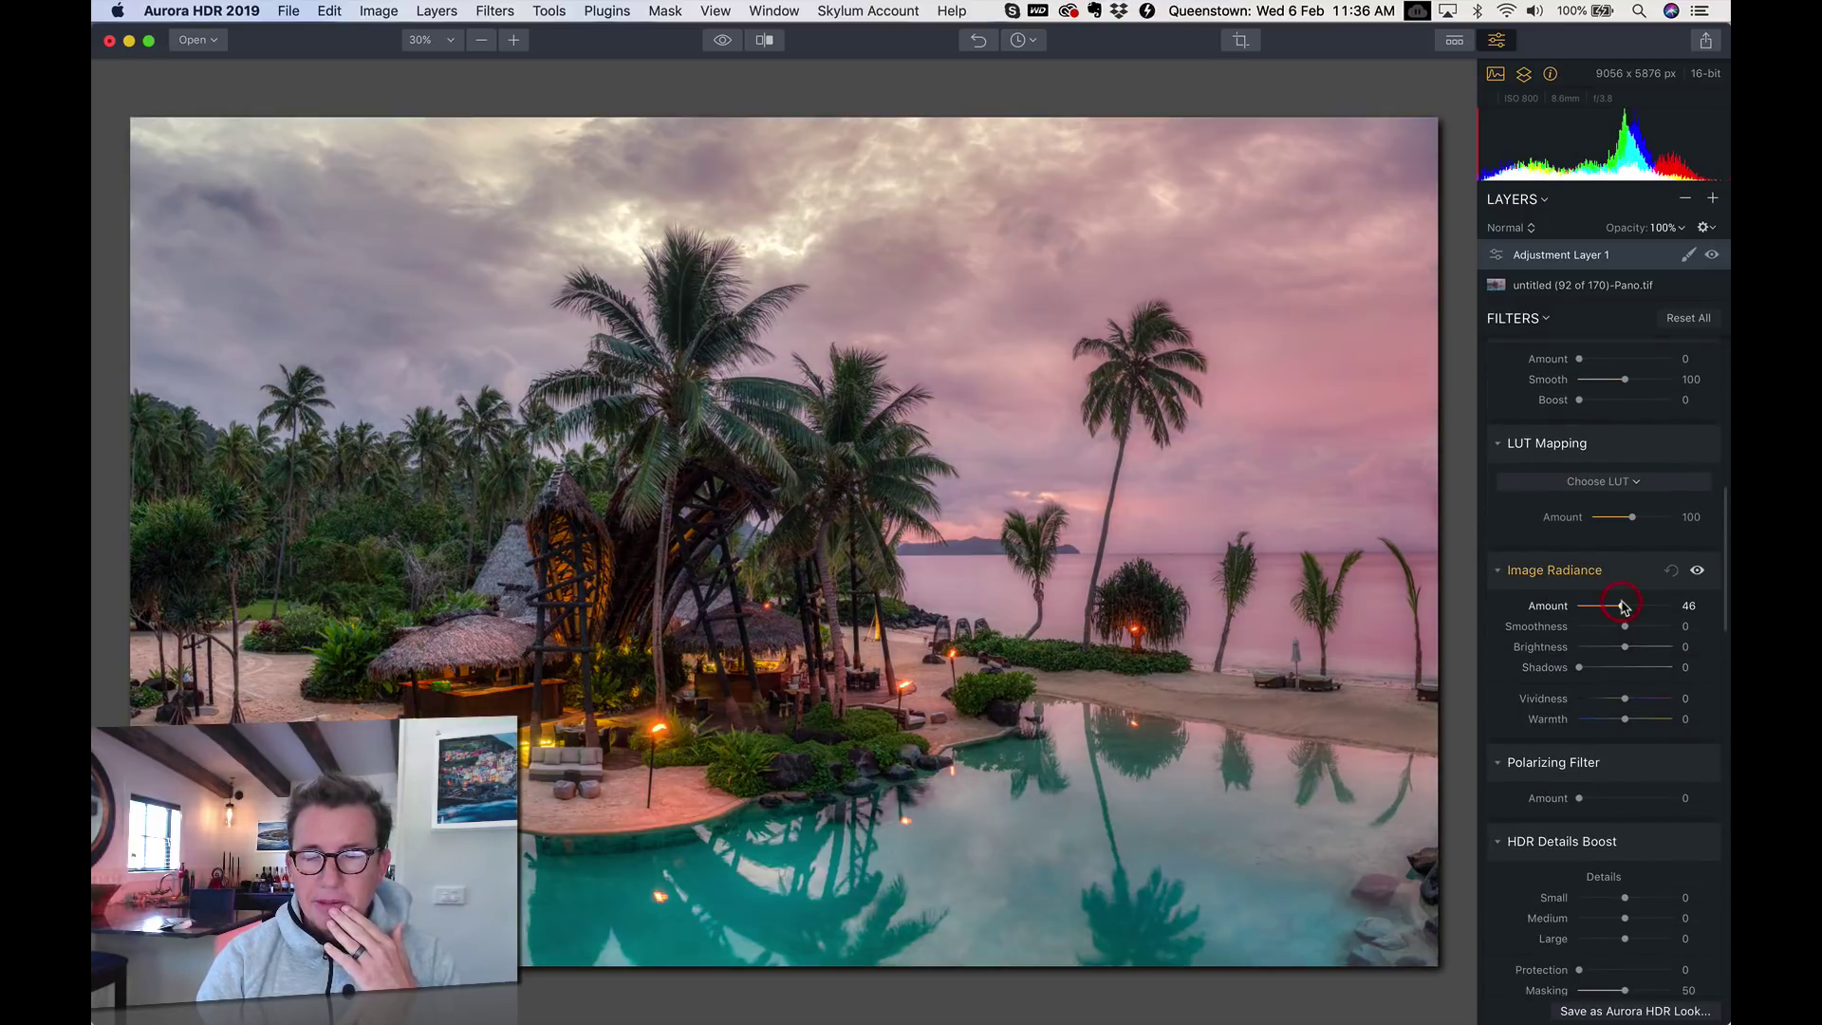
left_click(1633, 668)
left_click(1651, 719)
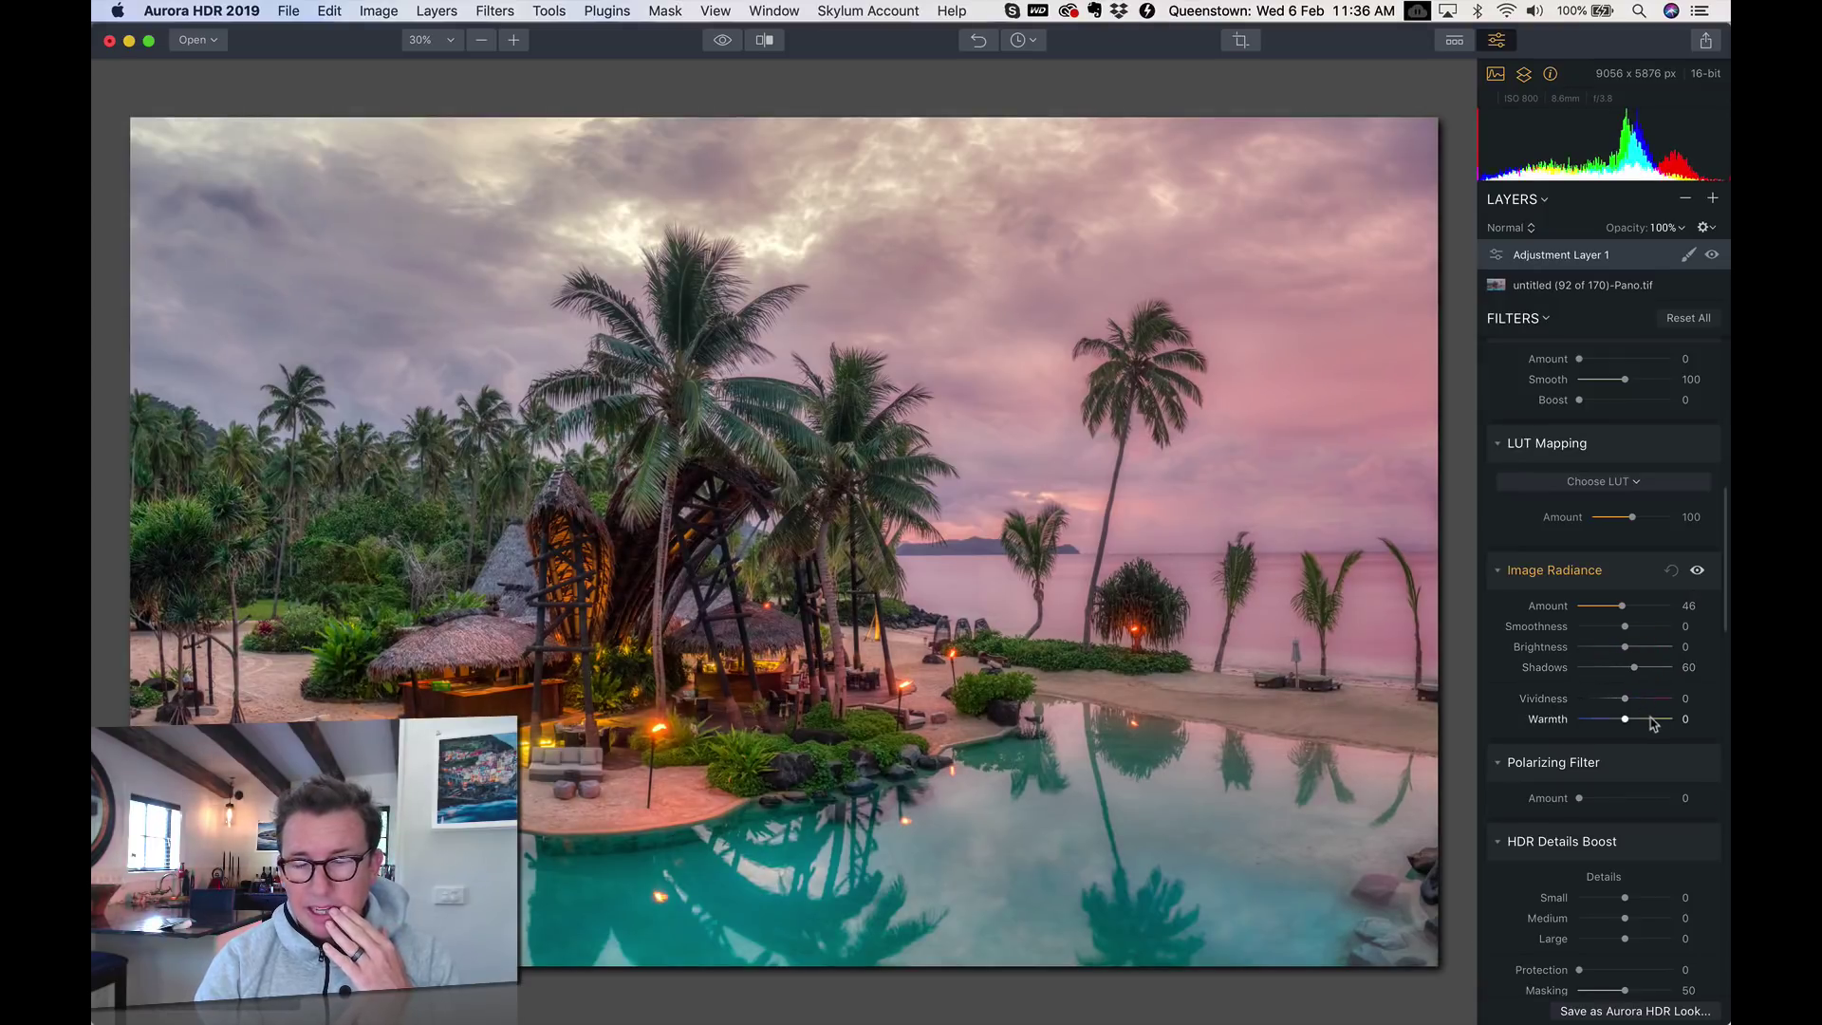
left_click_drag(1652, 720, 1660, 719)
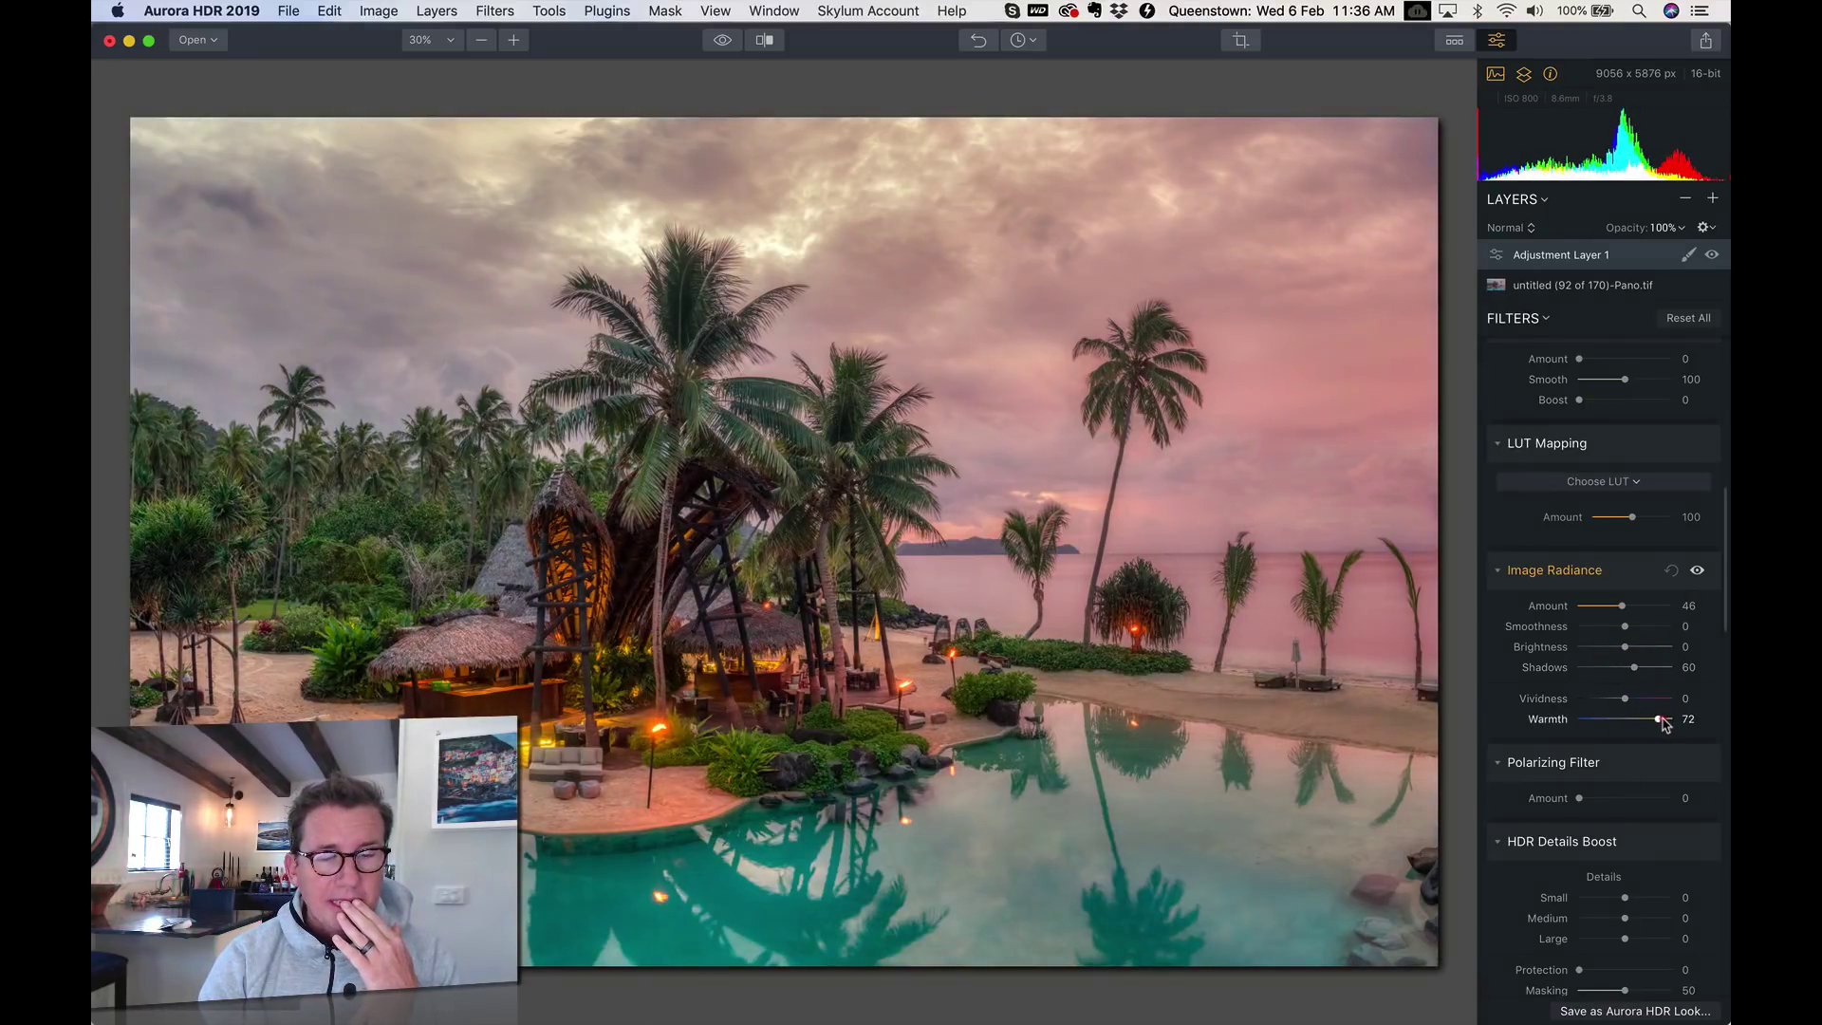
Mask the warm adjustment layer onto the crowns of the tall palms using a brush of size 28
key("b")
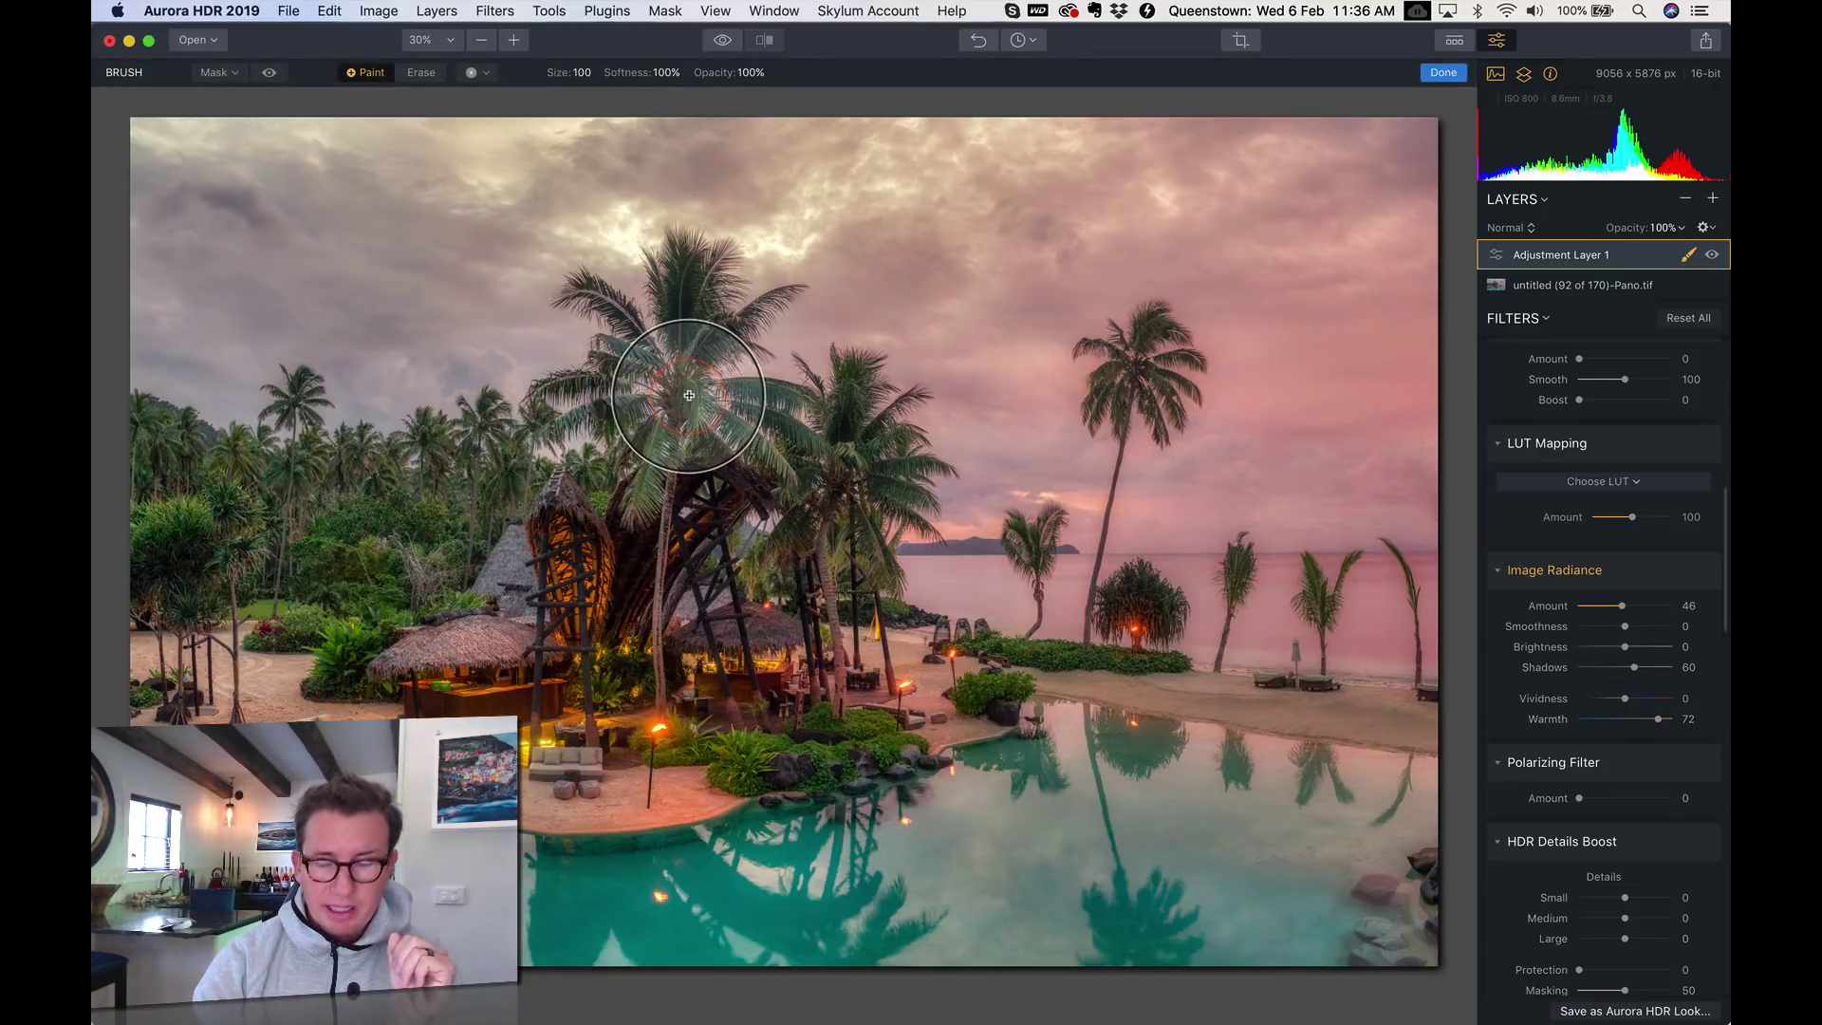
key("bracketleft")
key("bracketleft")
key("bracketleft")
key("bracketleft")
key("bracketleft")
key("bracketleft")
key("bracketleft")
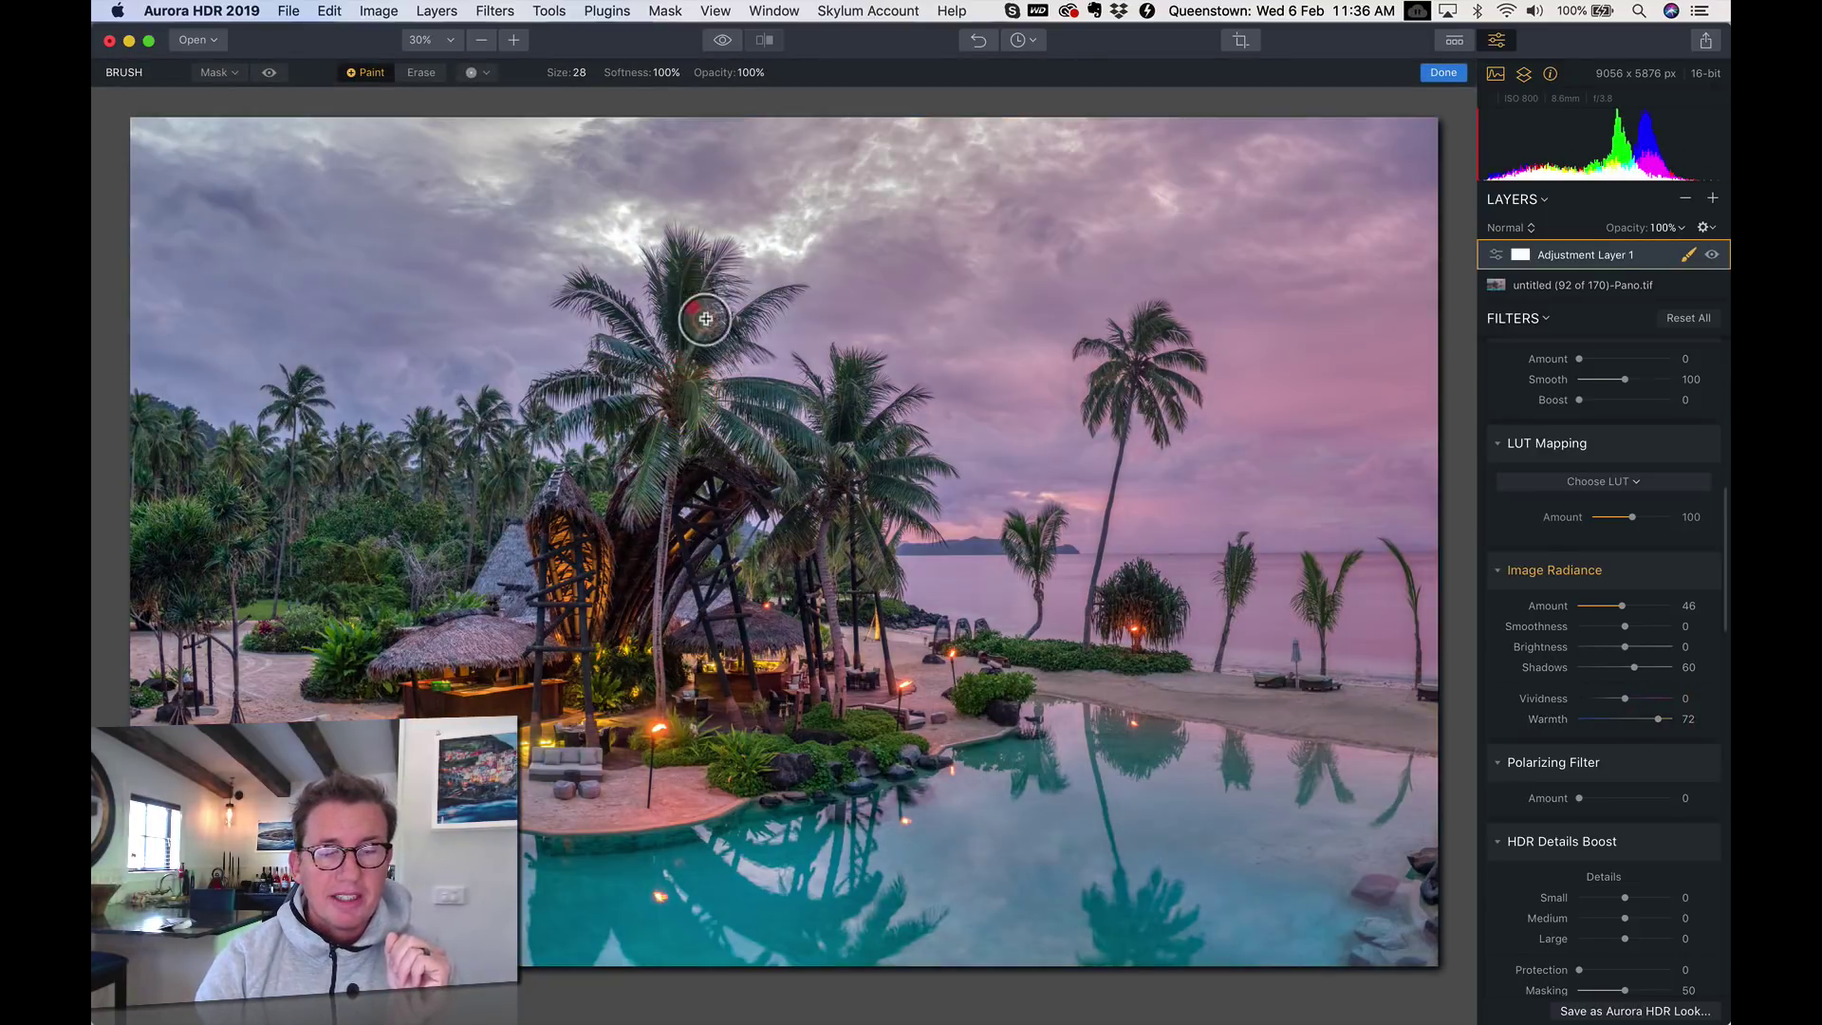
mouse_move(705, 319)
left_mouse_down()
mouse_move(746, 341)
mouse_move(717, 384)
left_mouse_up()
left_click_drag(786, 449, 810, 468)
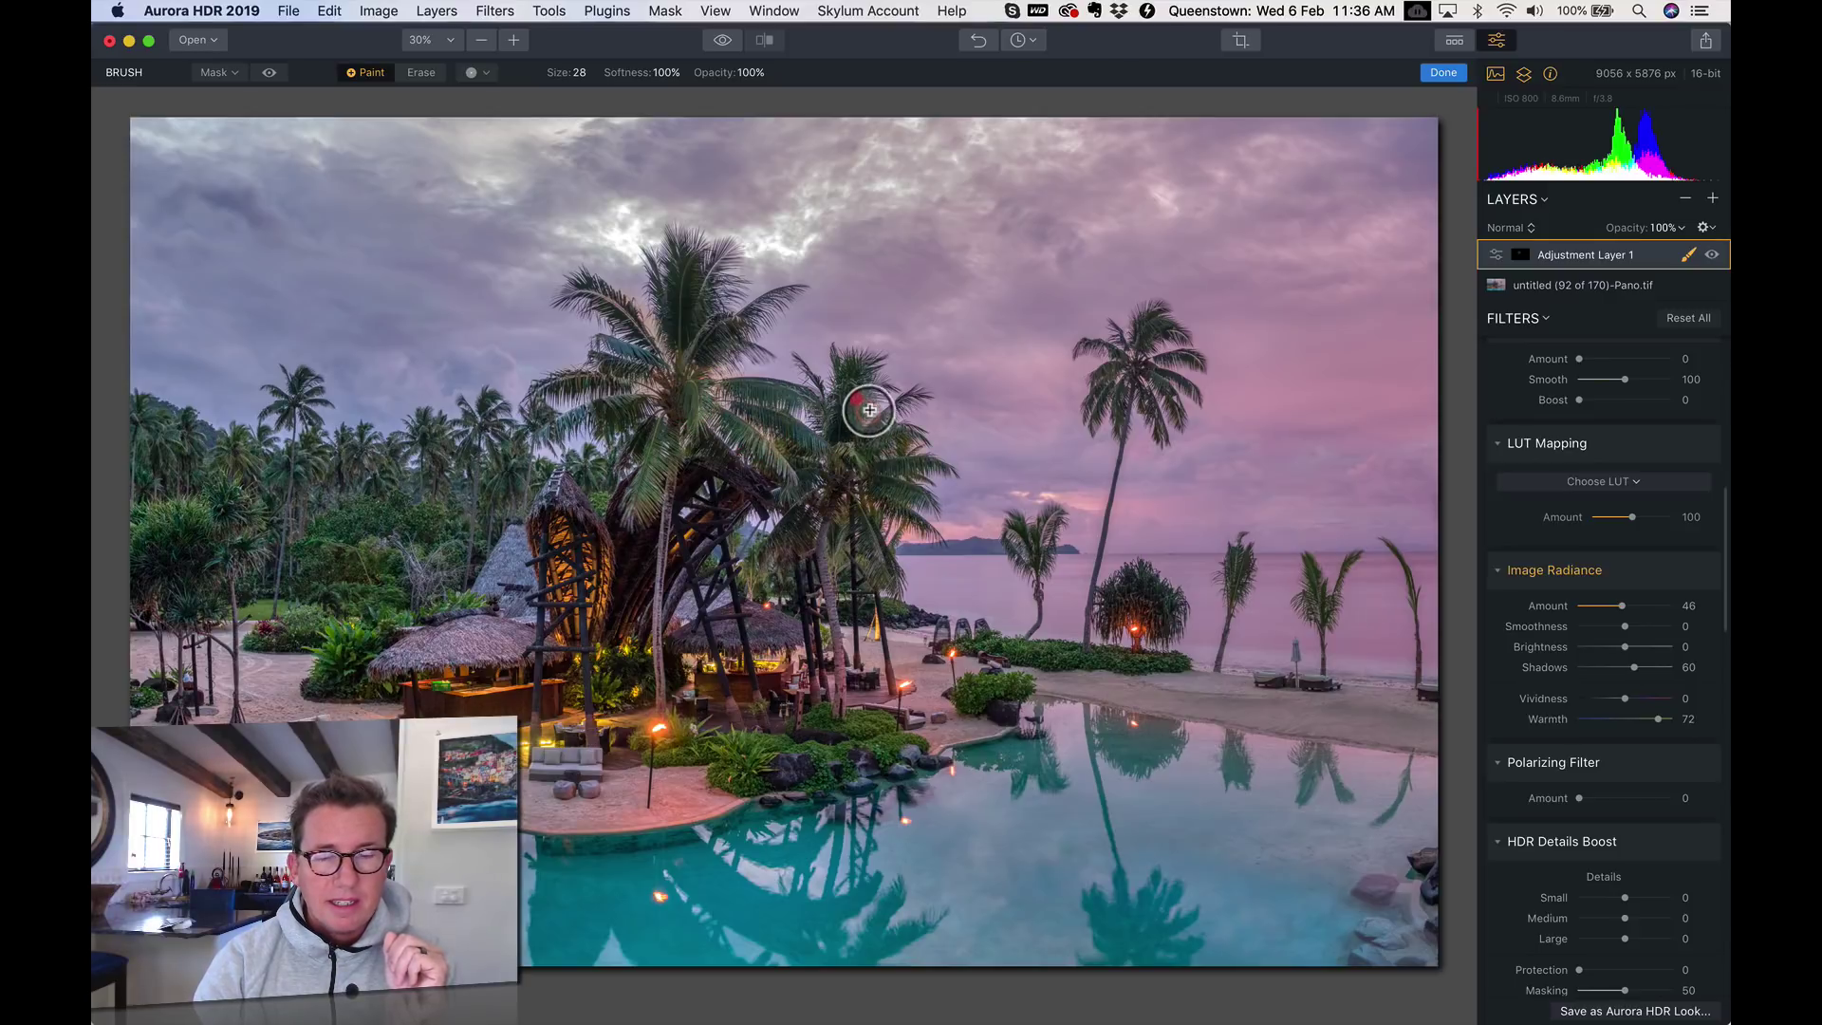
left_click(1134, 351)
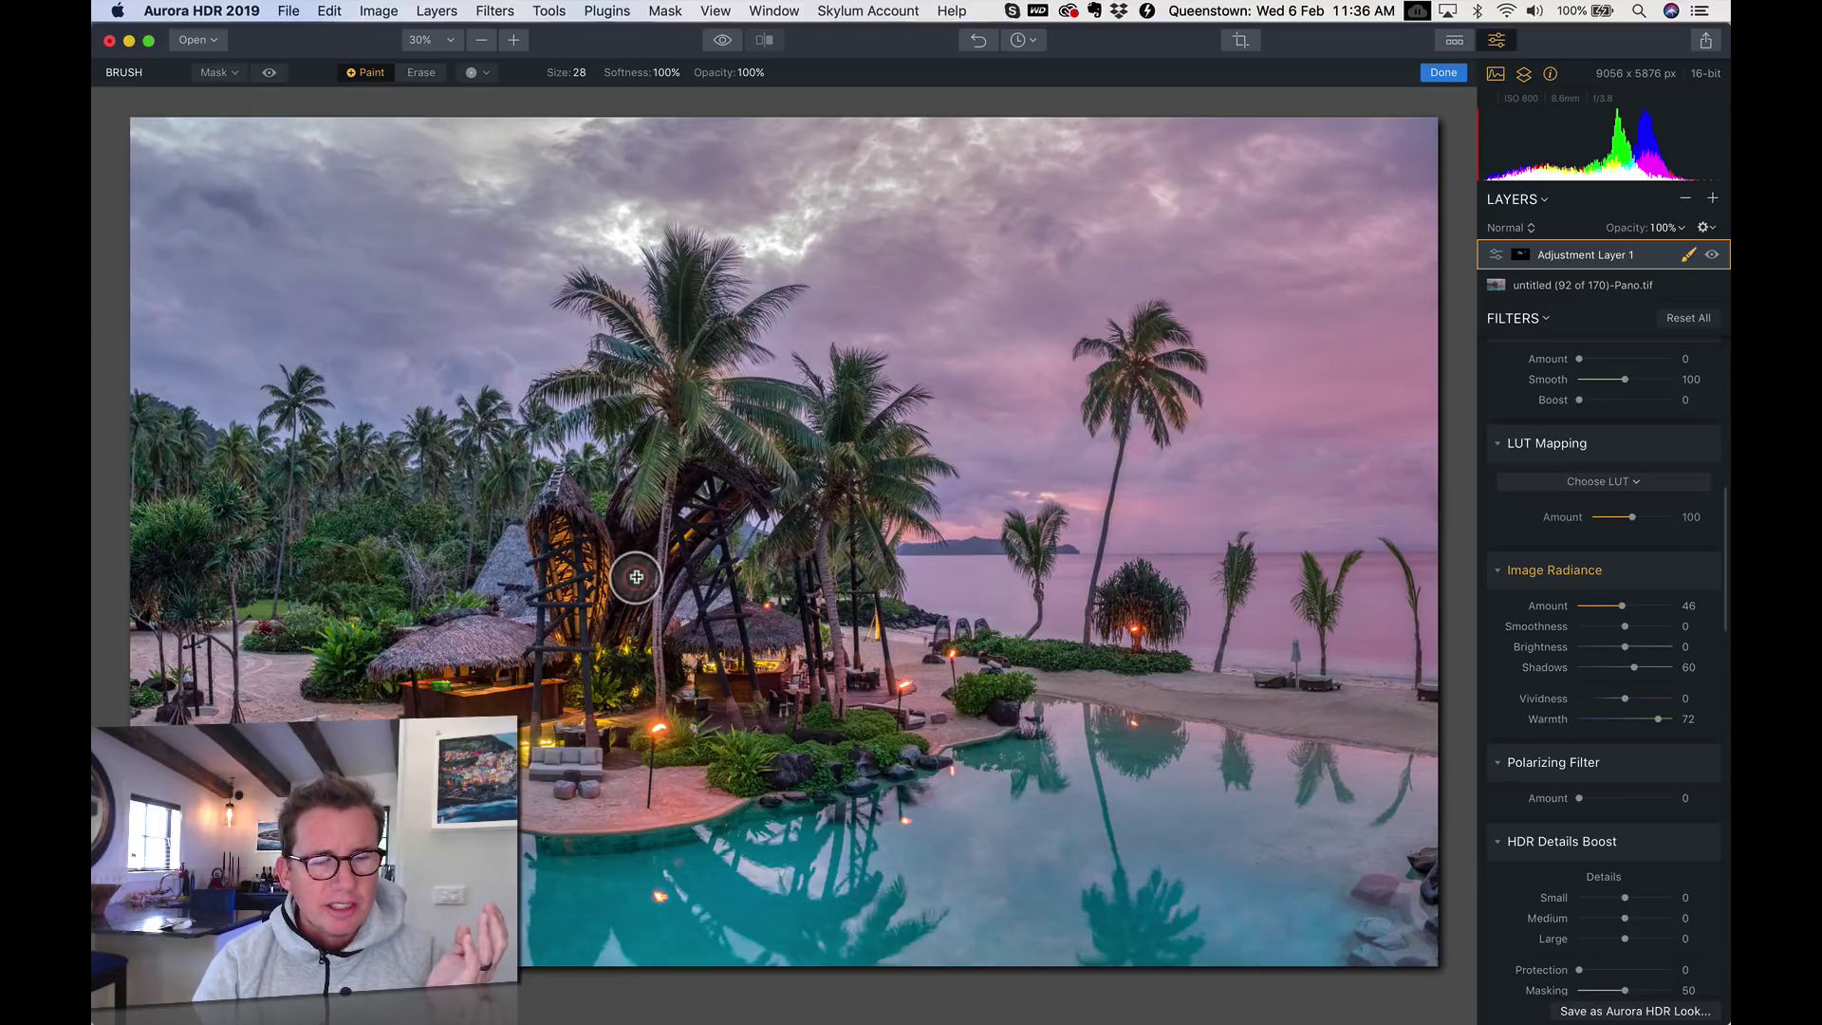
Paint the warm effect over the jungle with a size 88 brush, undo the last stroke and finish the mask
key("bracketright")
key("bracketright")
key("bracketright")
key("bracketright")
key("bracketright")
key("bracketright")
left_click(363, 550)
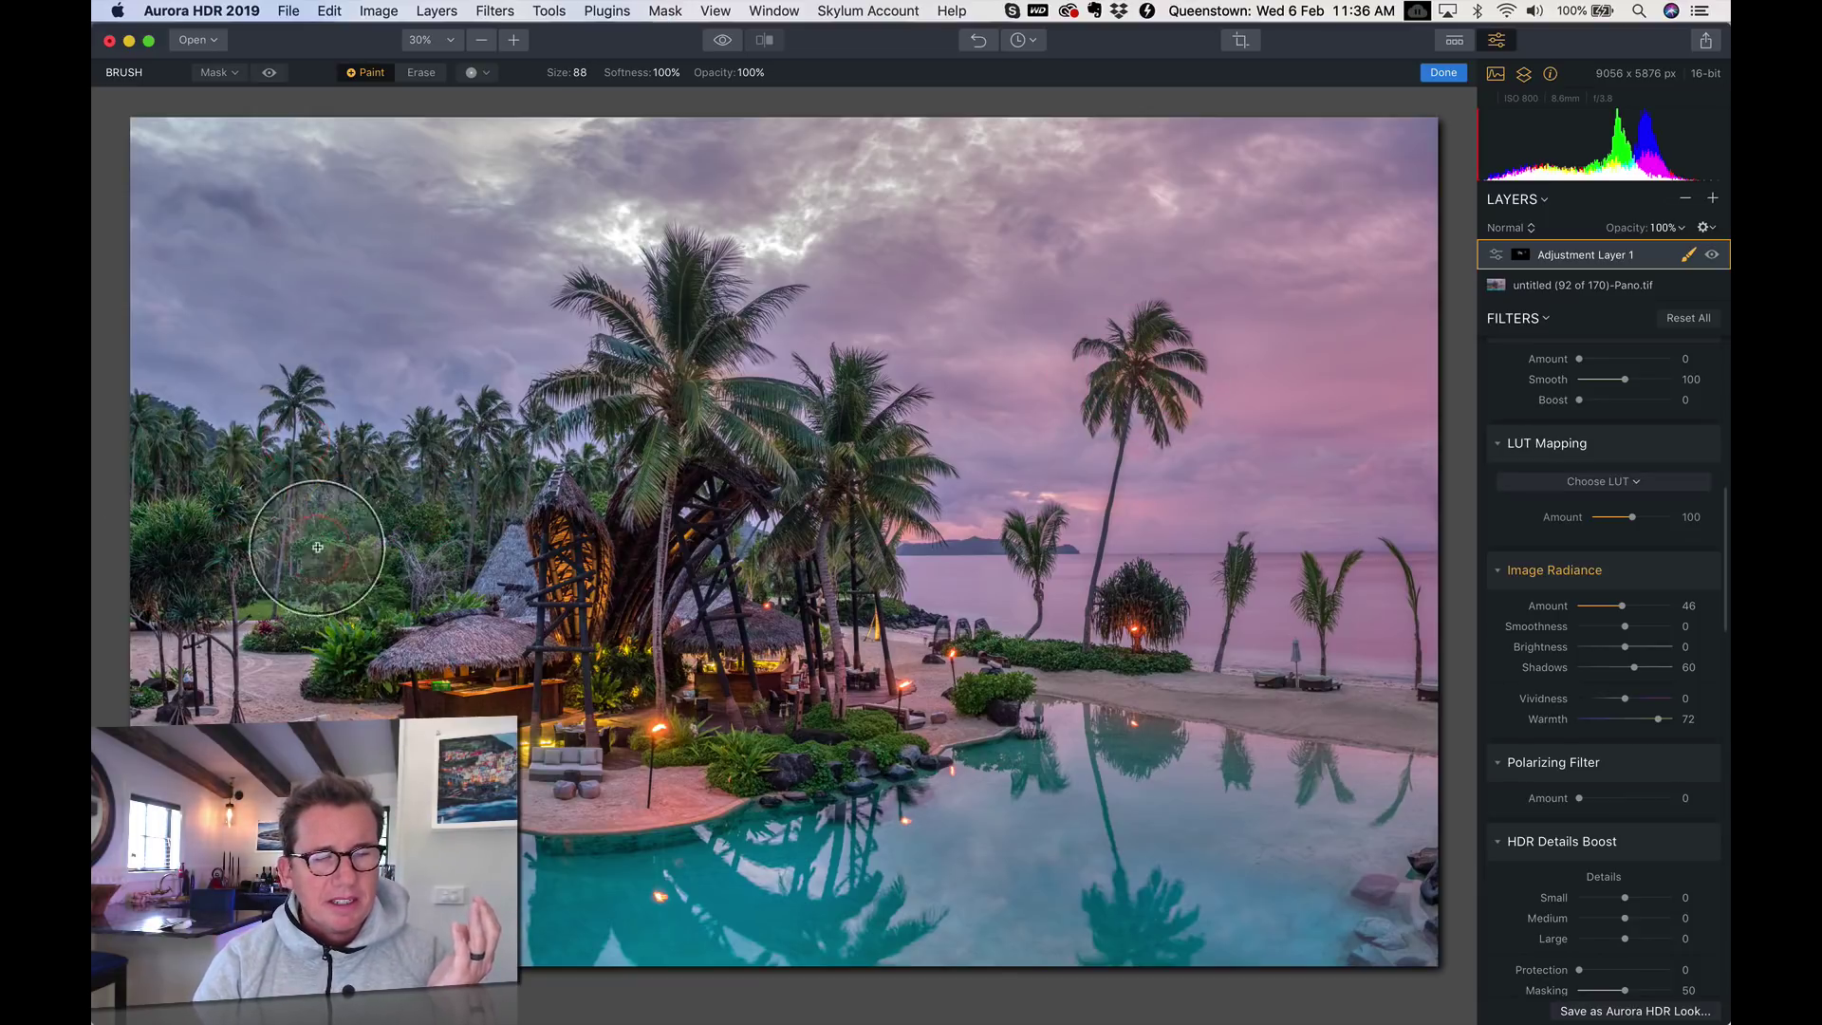
left_click(407, 524)
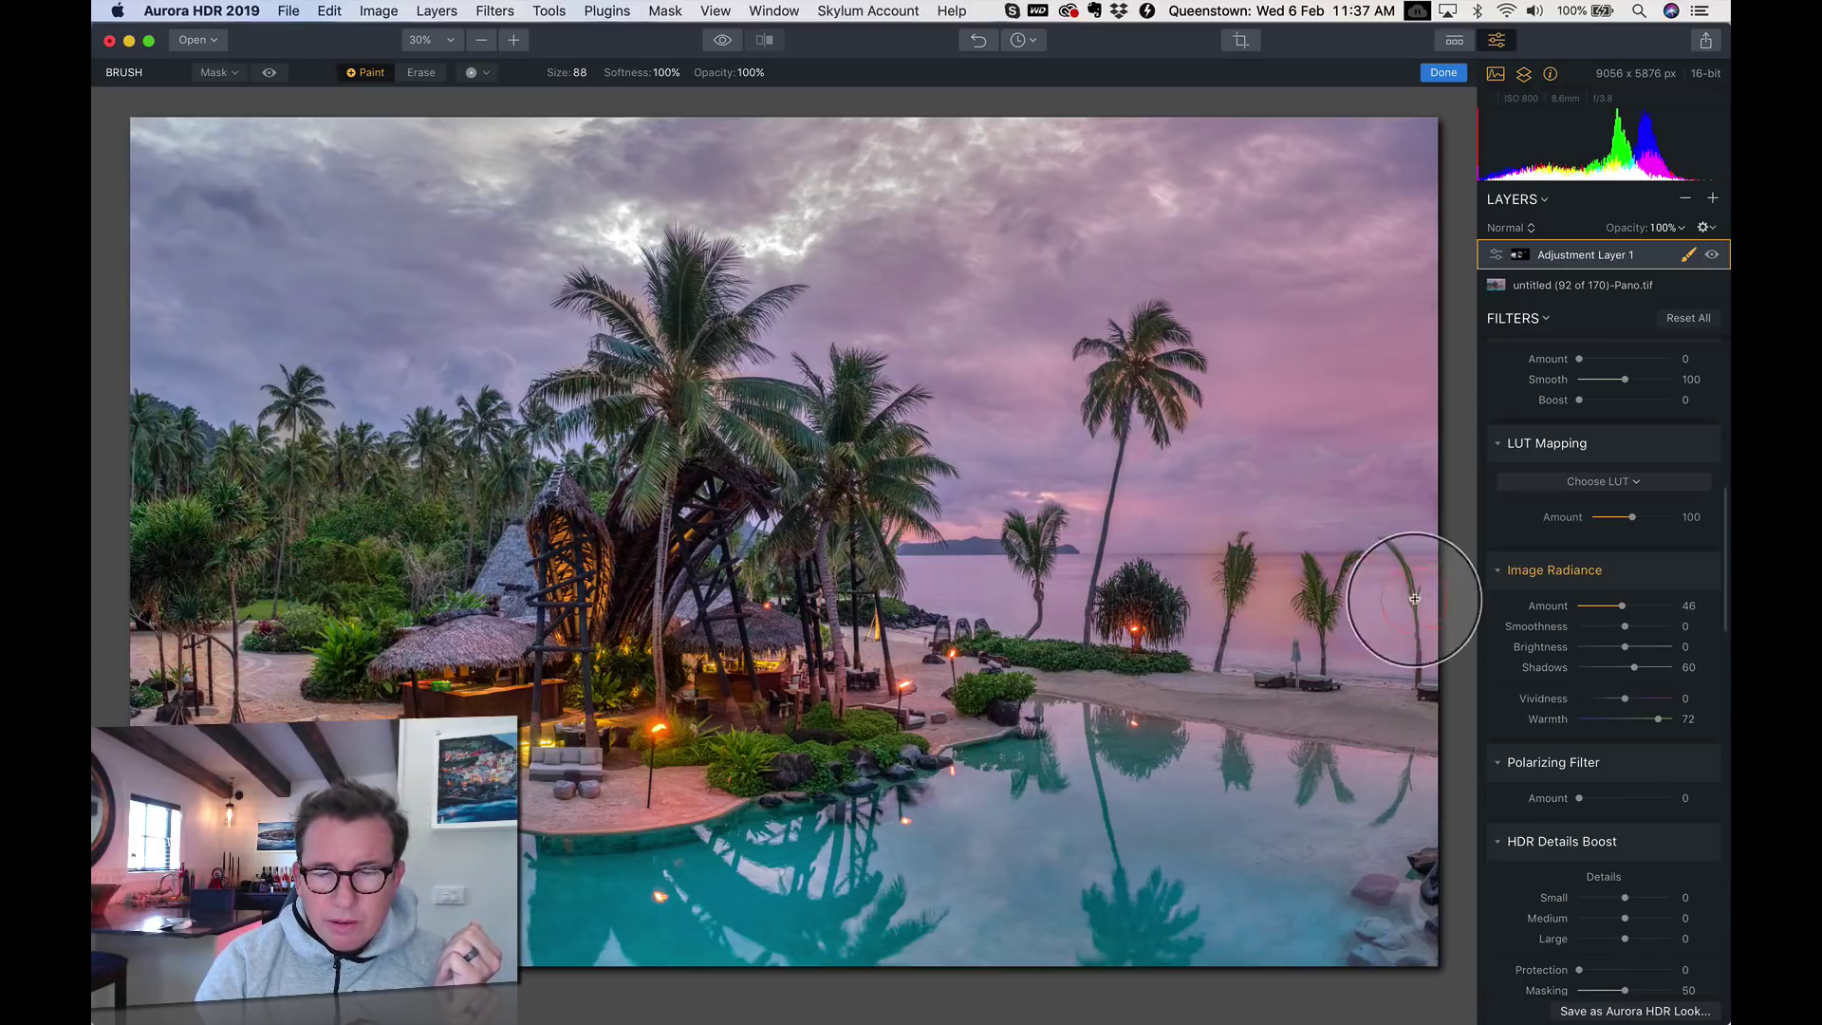
key("super+z")
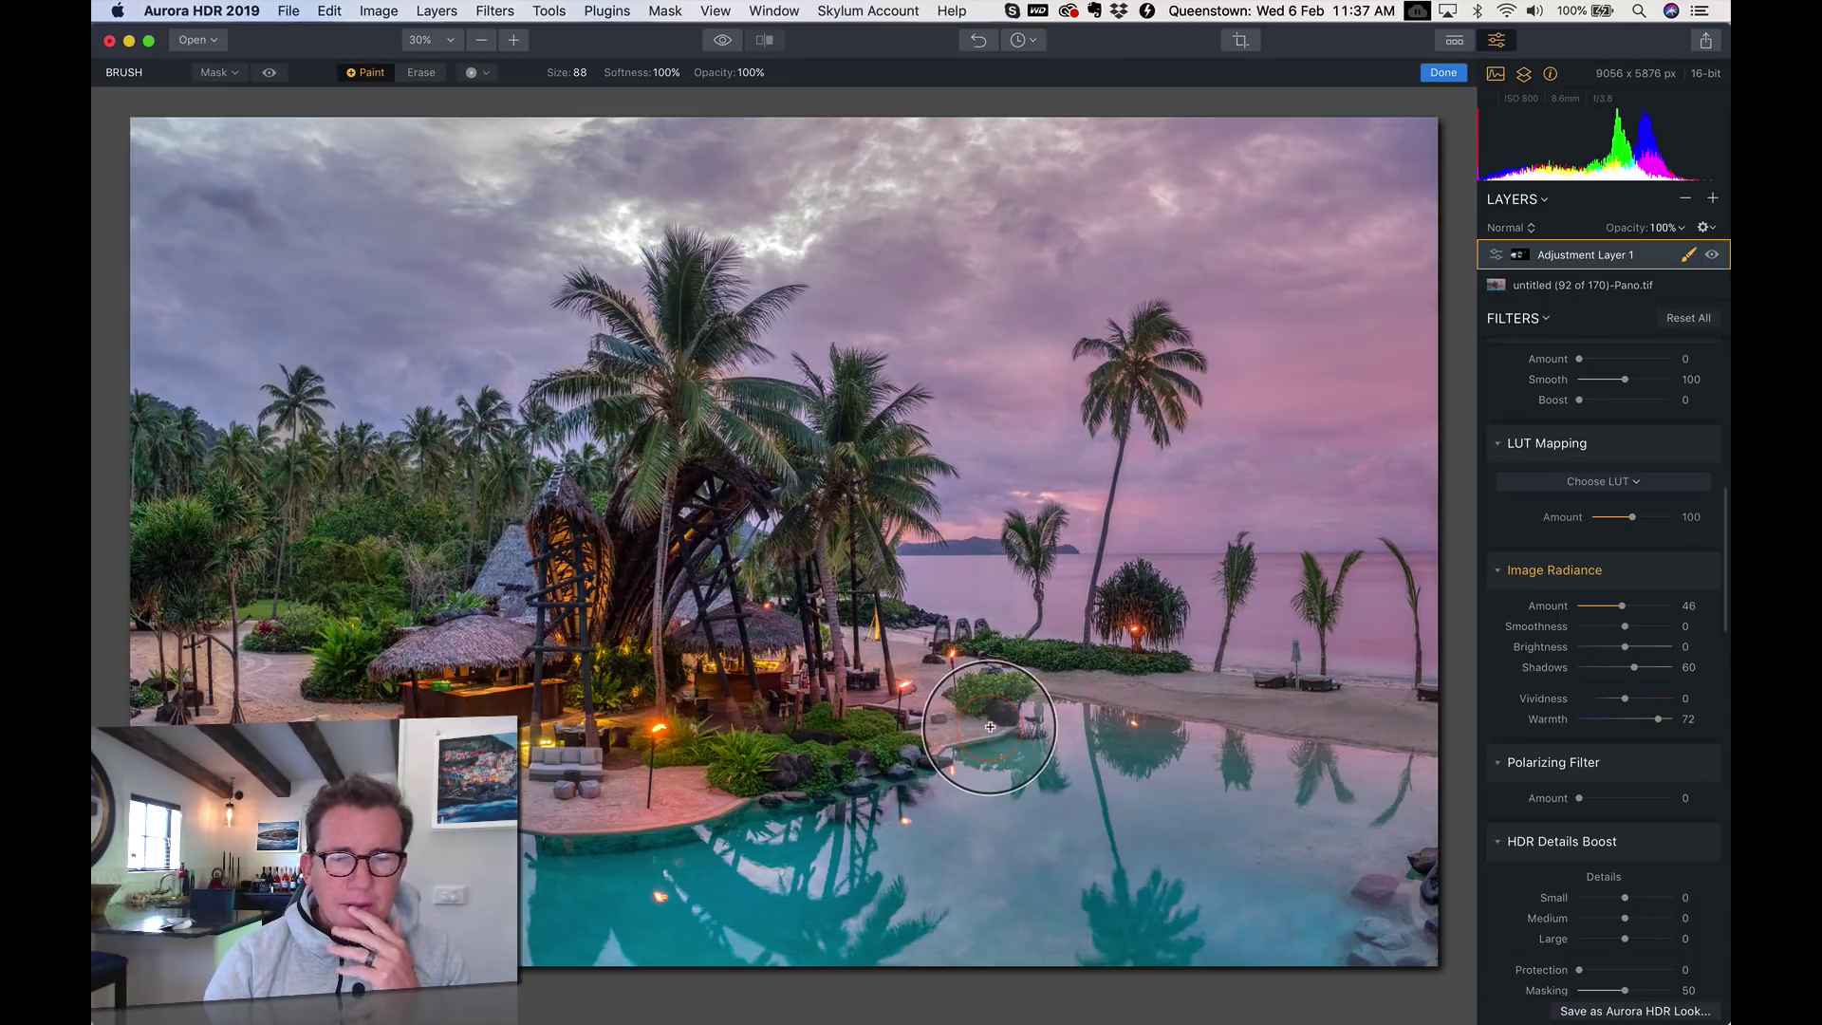
left_click(1444, 74)
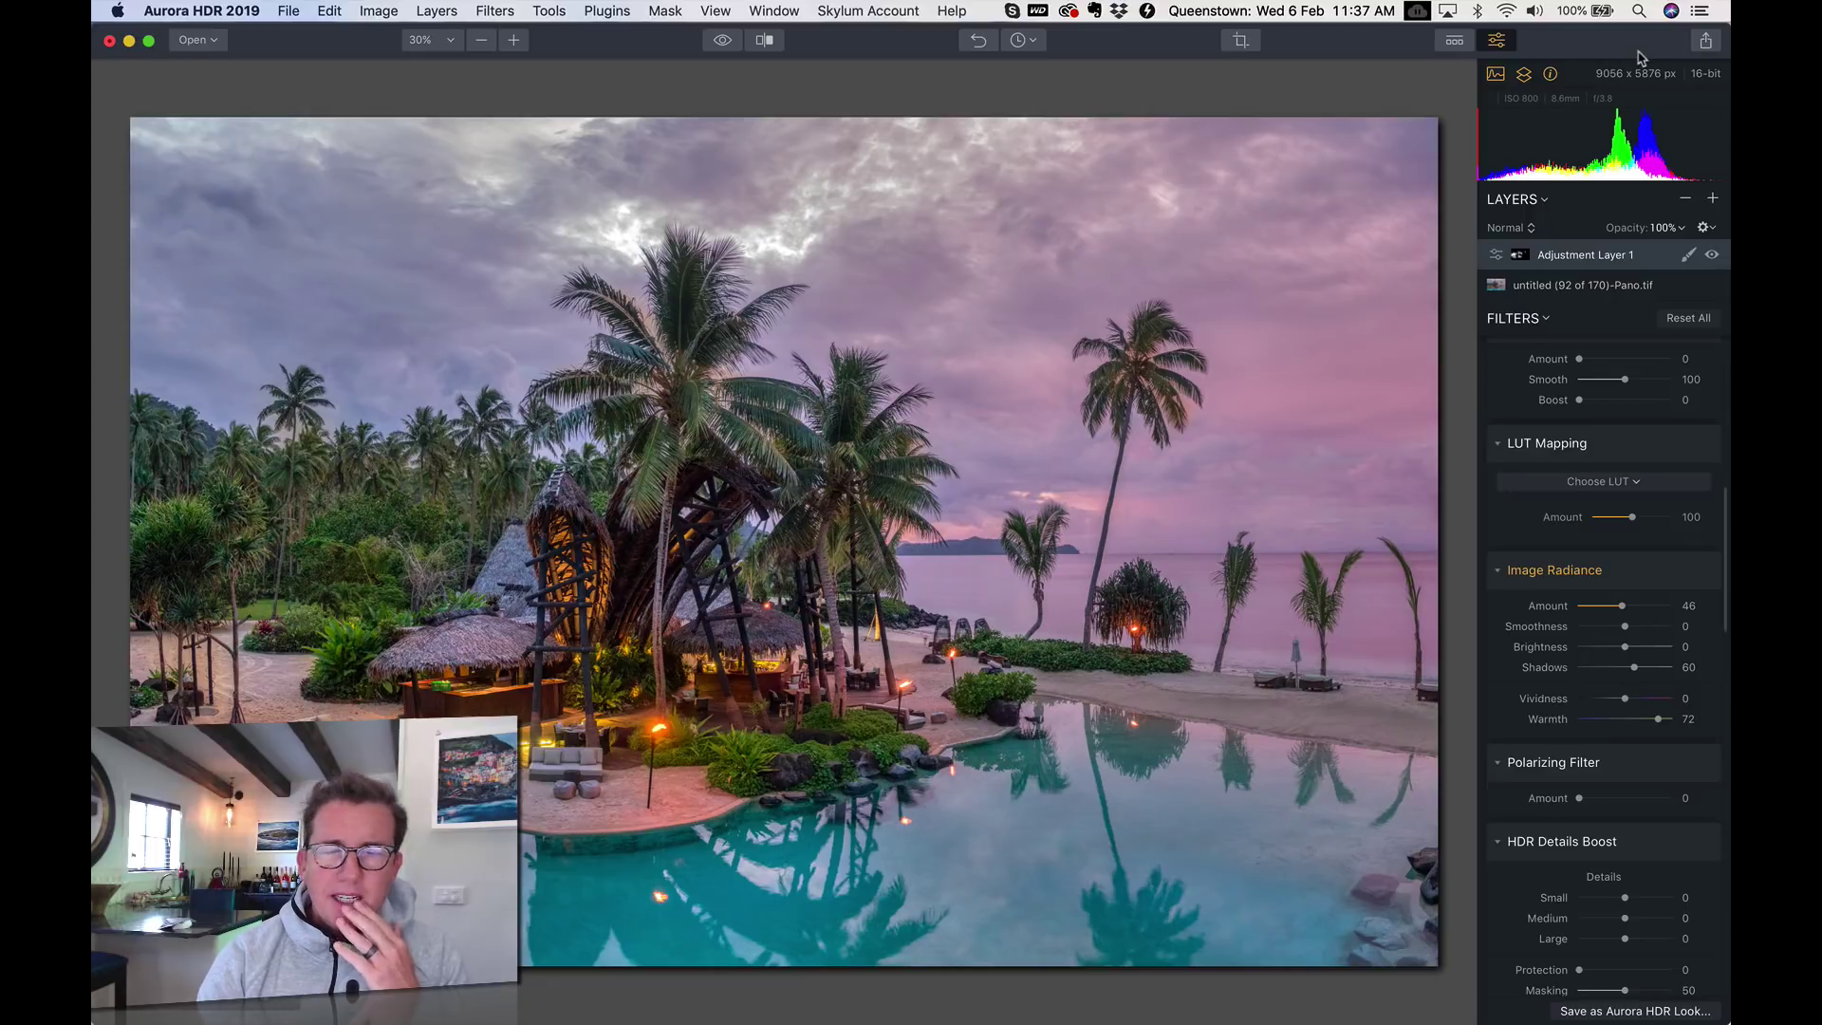
Add a second adjustment layer with HDR Clarity at about 35, HDR Denoise Amount at 36 and a slightly raised HDR Smart Structure
left_click(1712, 199)
left_click(1661, 214)
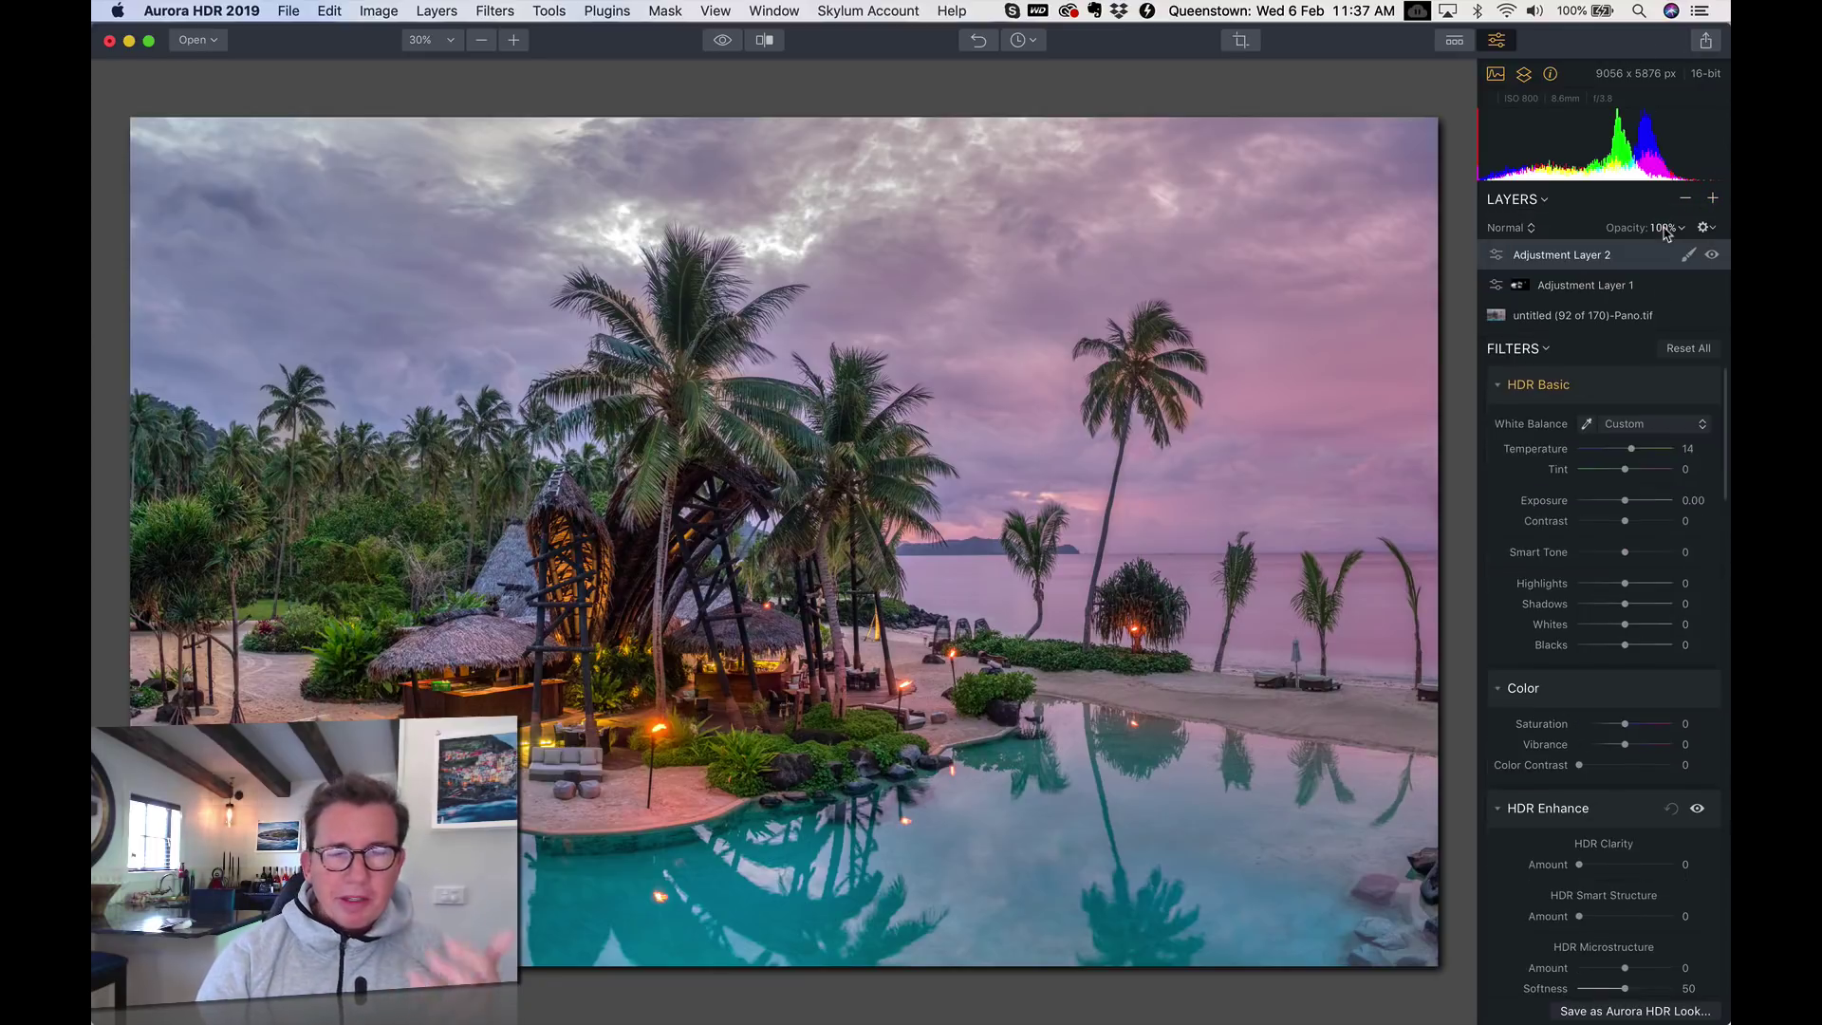
scroll(1623, 616, "down", 5)
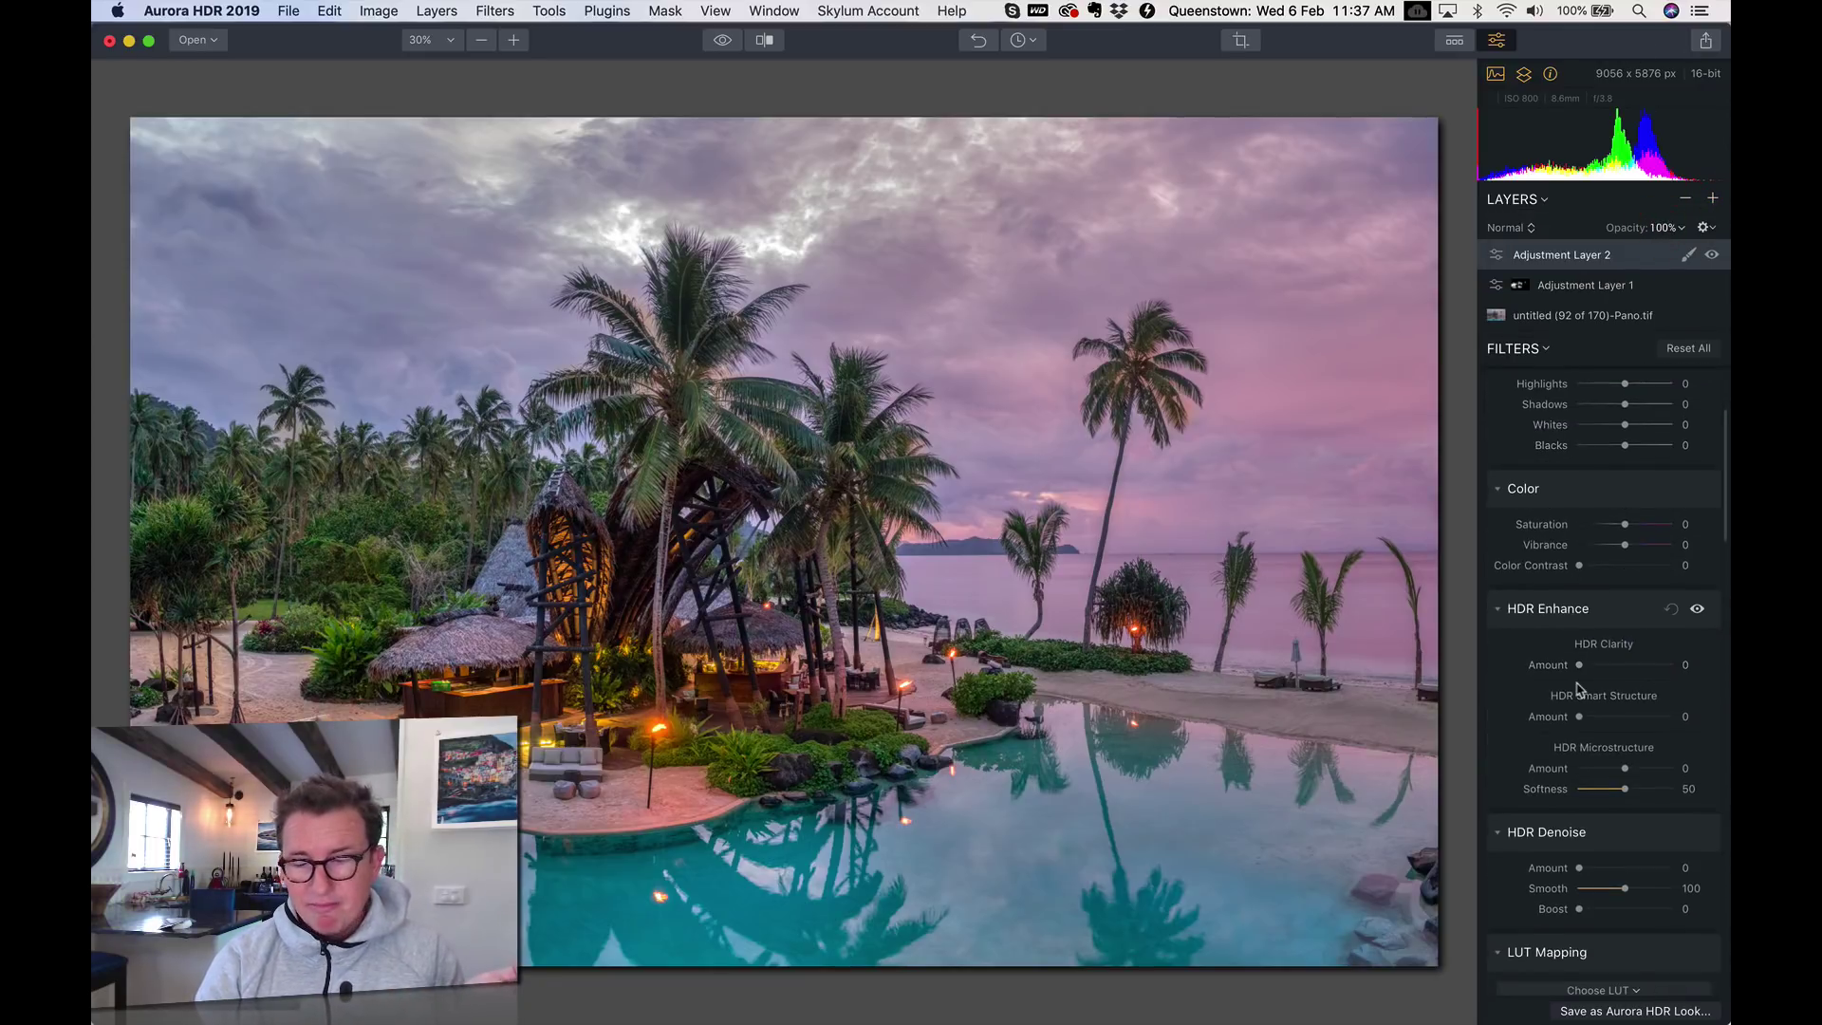
left_click(1625, 665)
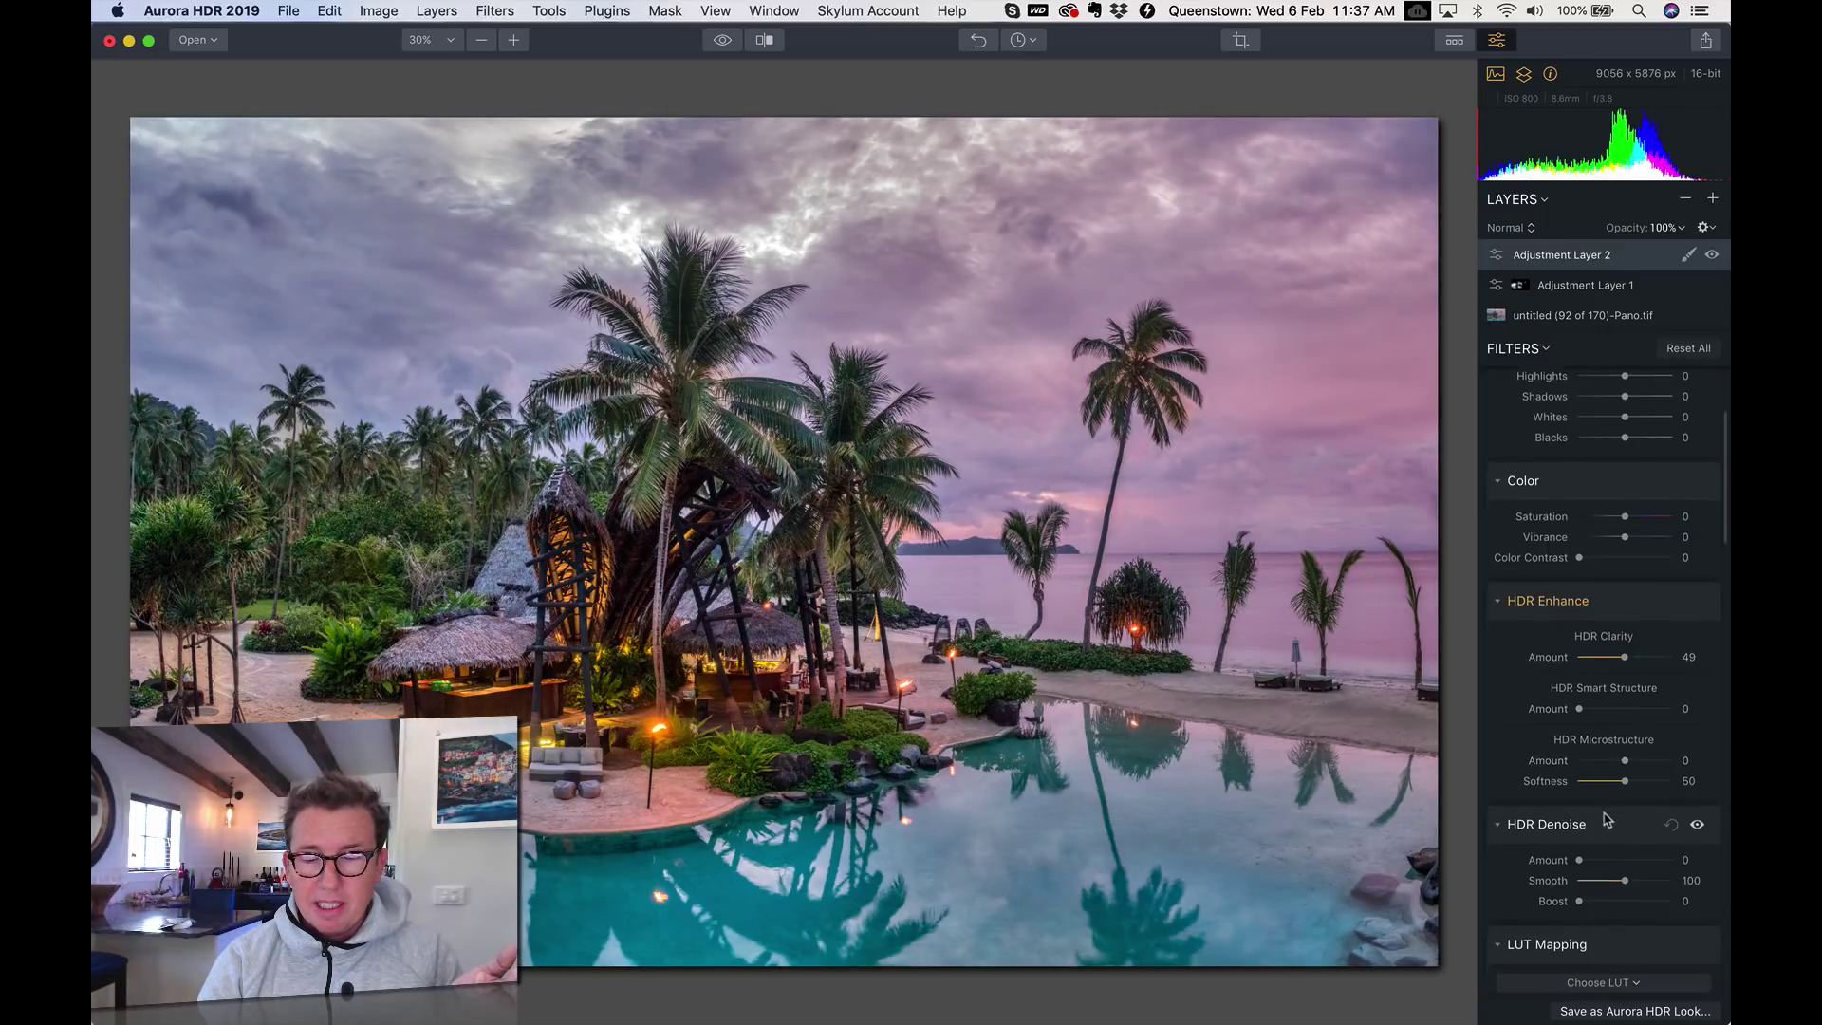
scroll(1609, 784, "down", 2)
left_click(1613, 771)
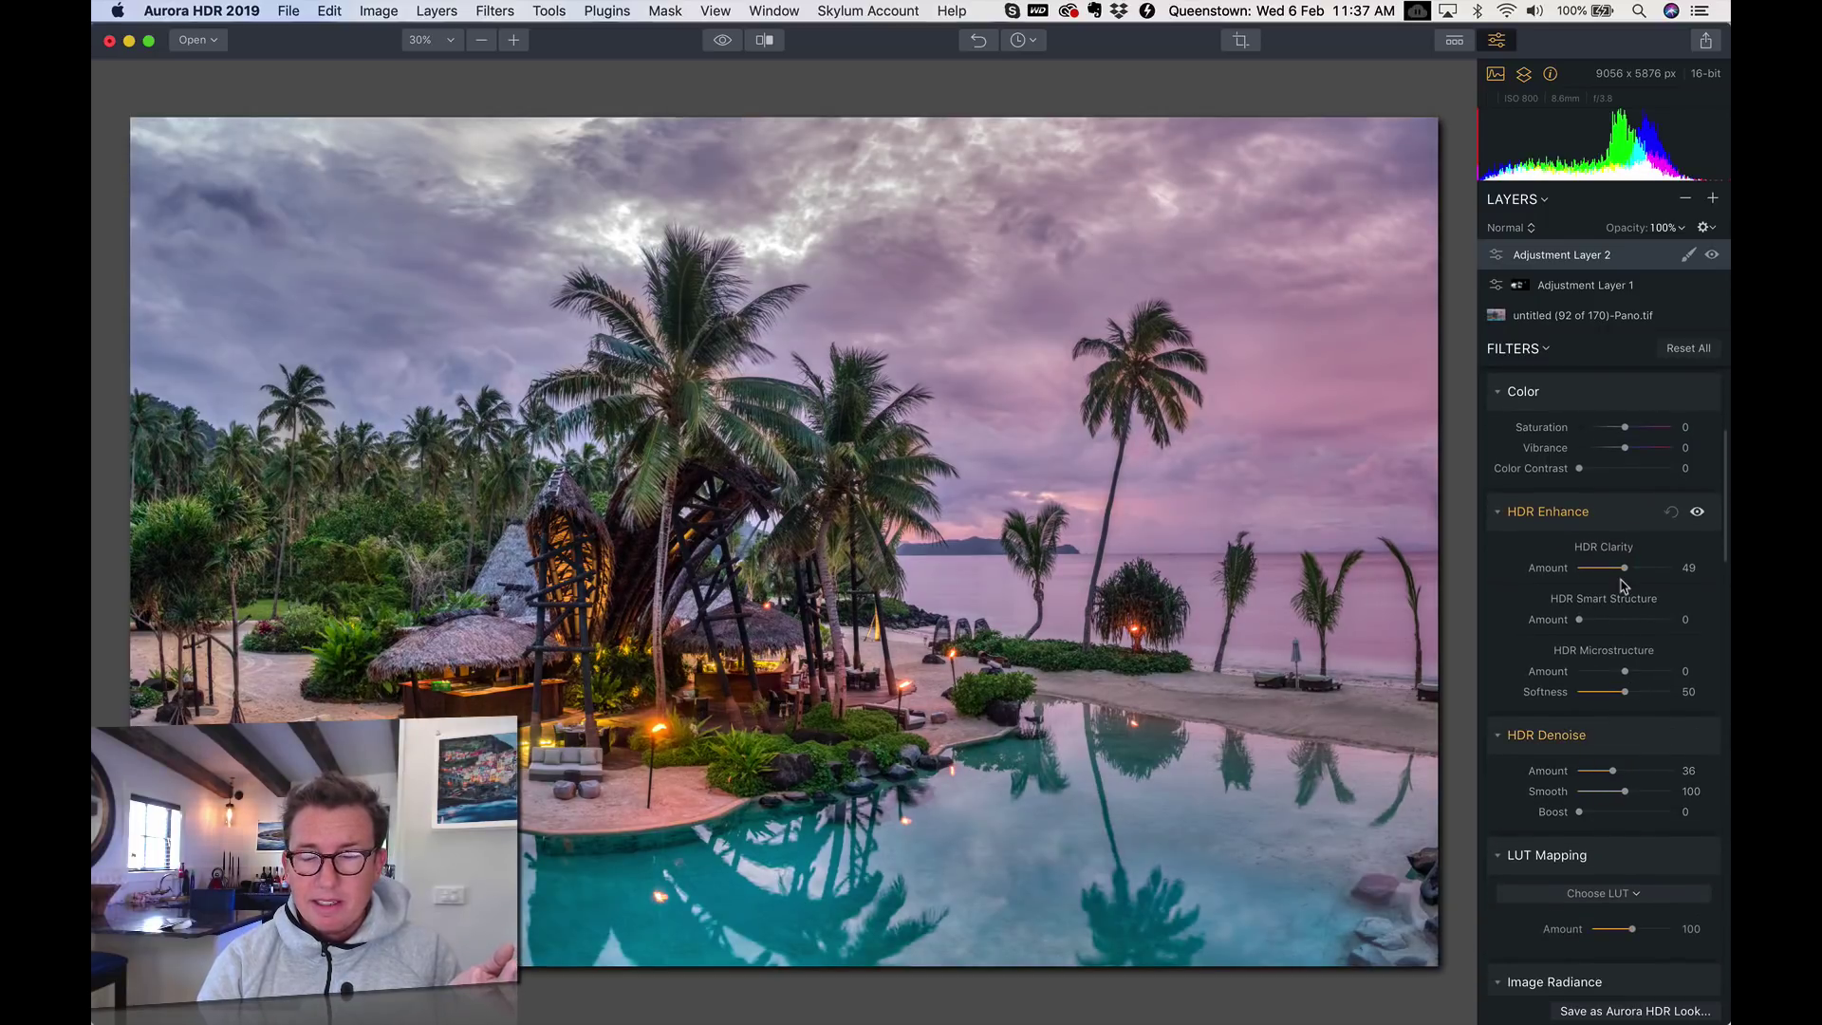
left_click_drag(1625, 568, 1648, 571)
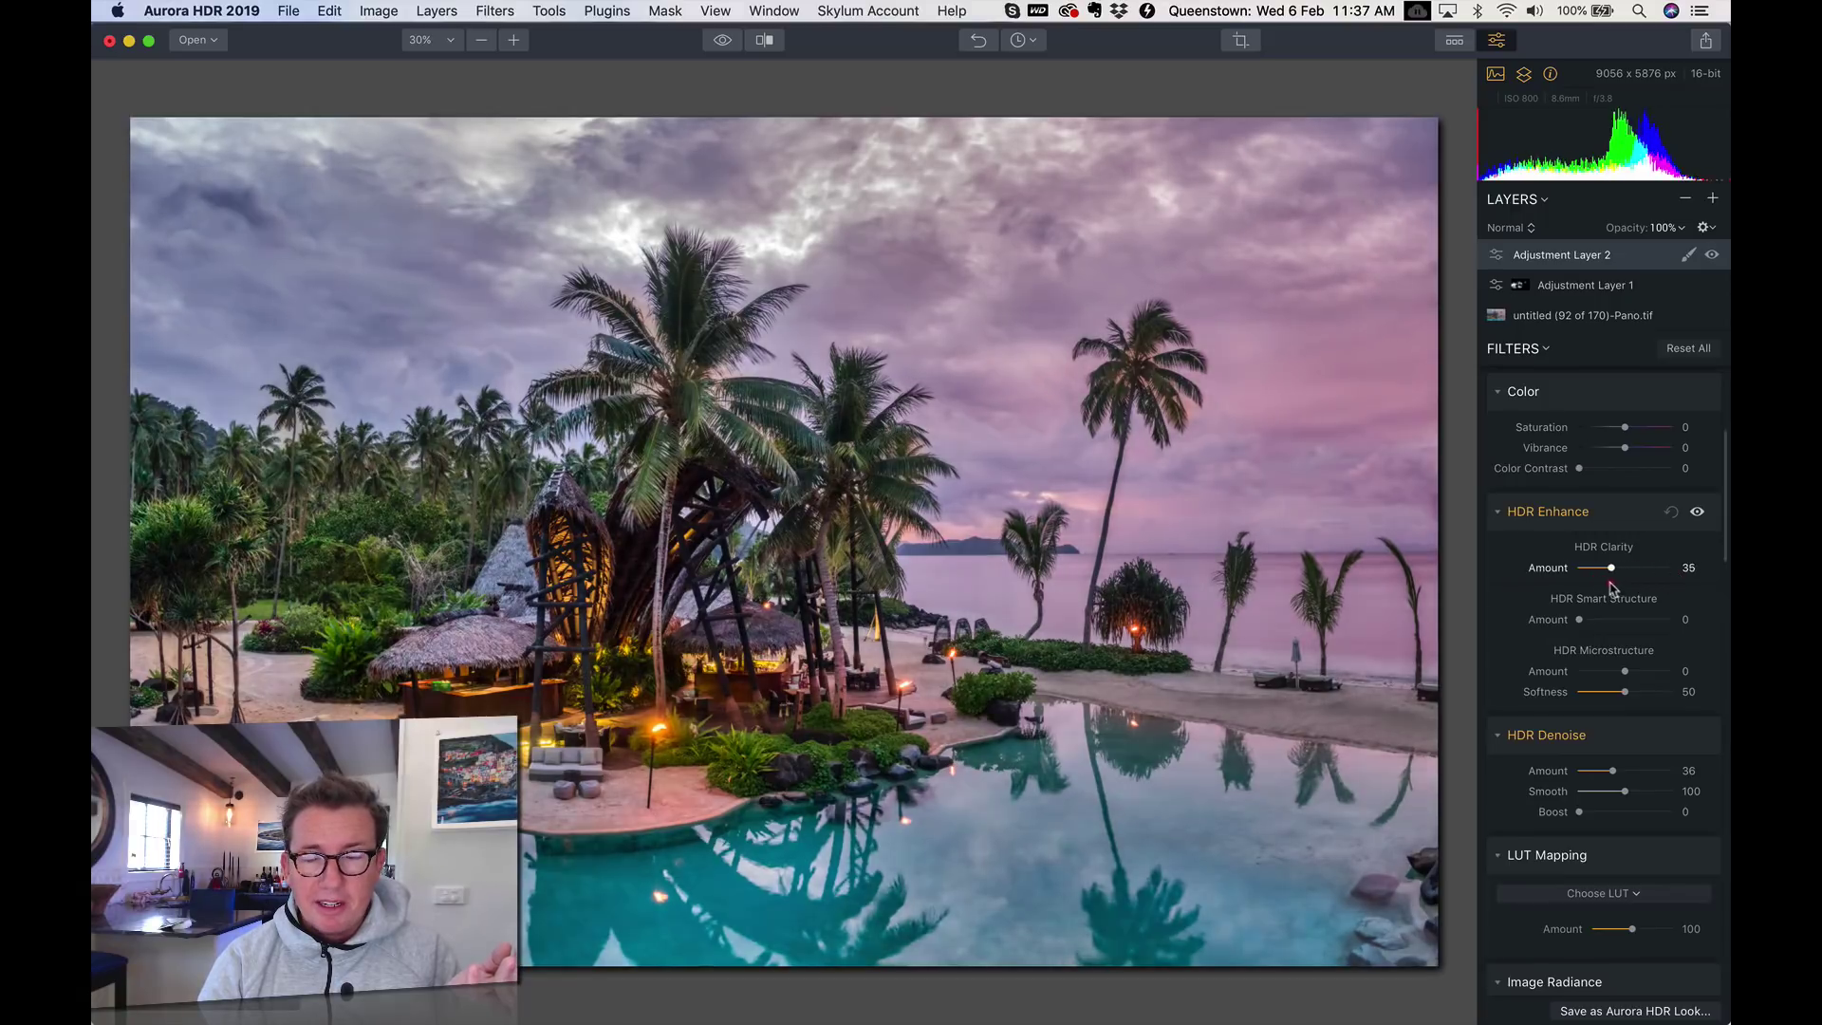
mouse_move(1580, 621)
left_mouse_down()
mouse_move(1623, 624)
mouse_move(1581, 630)
mouse_move(1596, 626)
left_mouse_up()
Set the second adjustment layer's Image Radiance to Amount 43 and Vividness 26
scroll(1596, 627, "down", 3)
scroll(1565, 810, "down", 4)
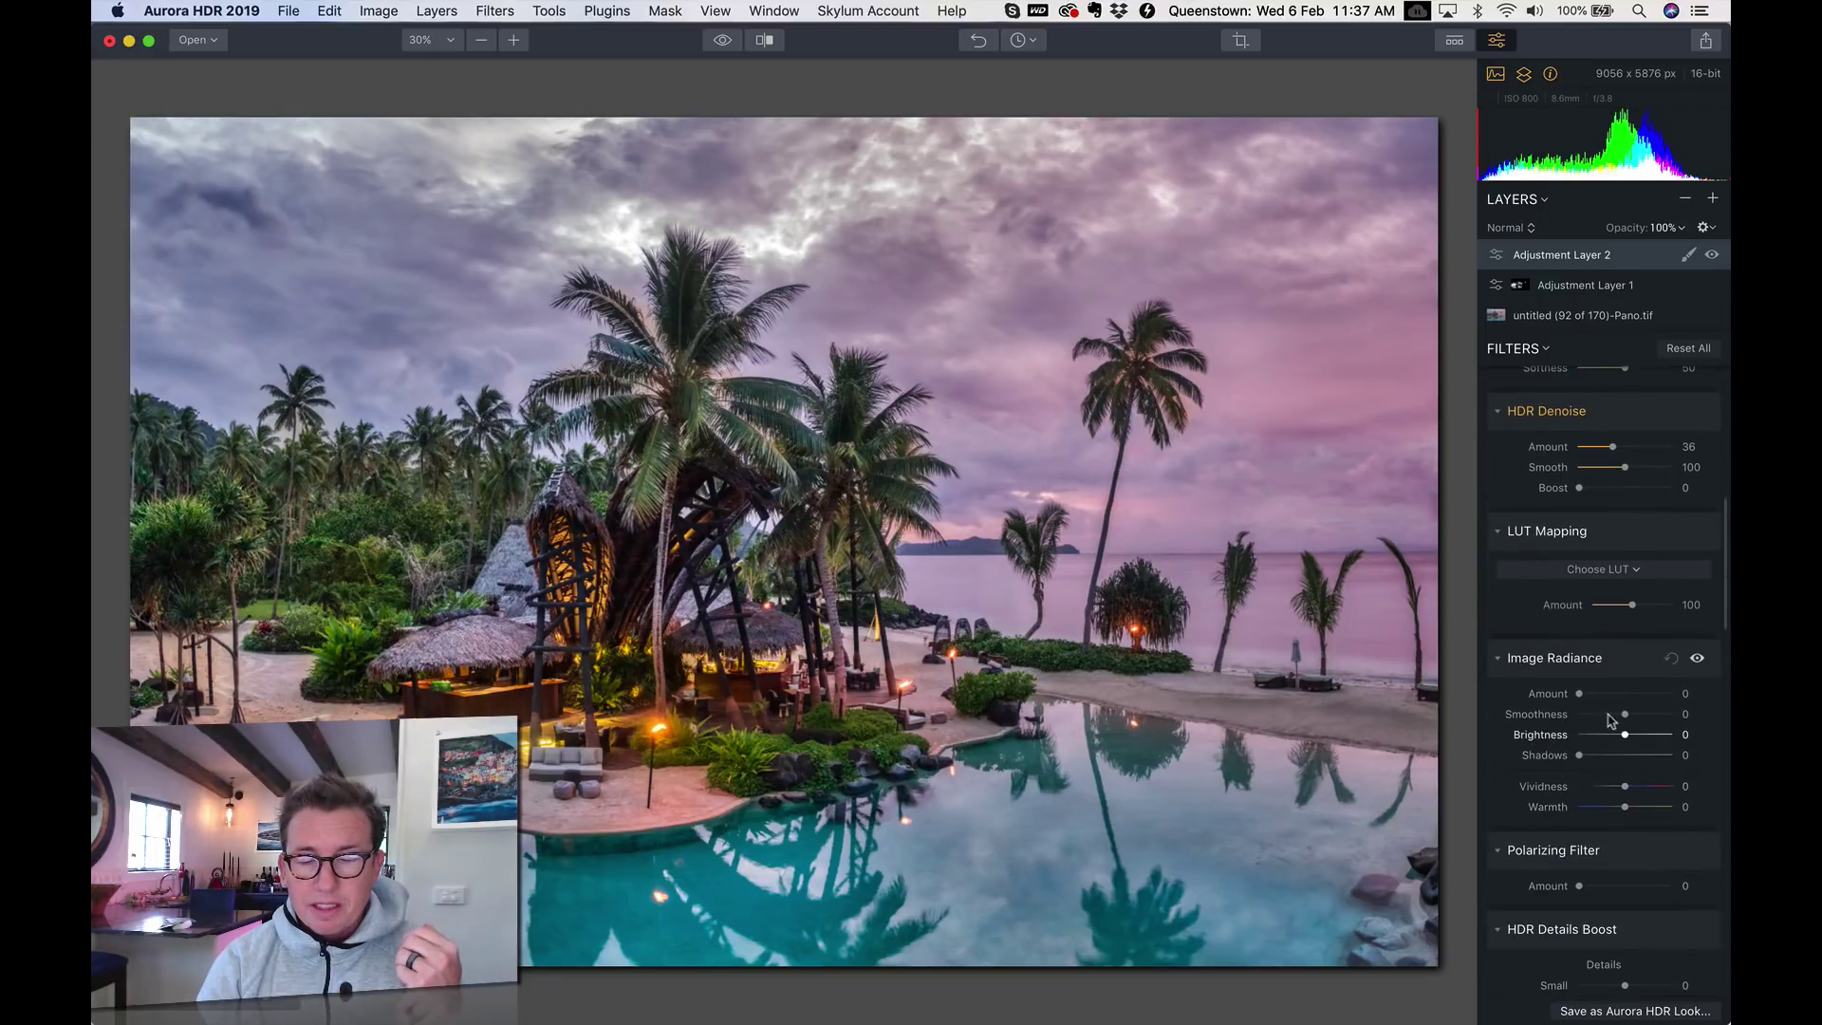
left_click(1619, 693)
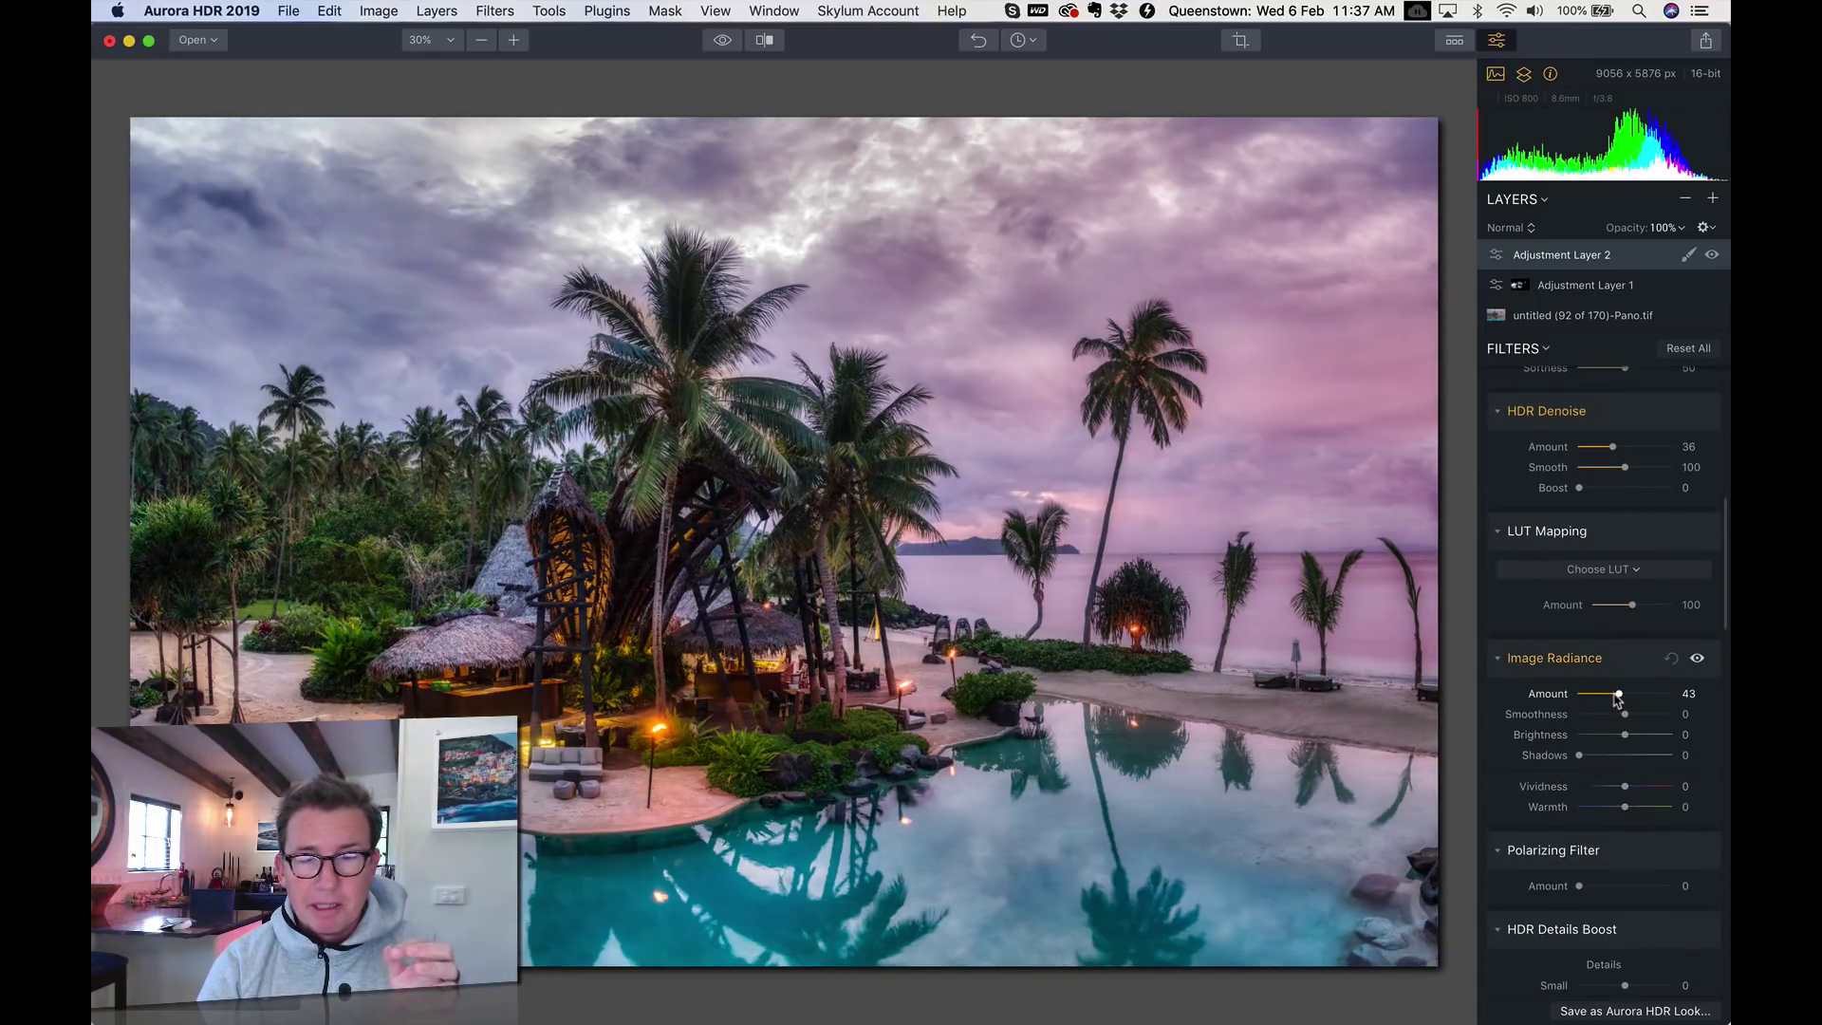
left_click_drag(1624, 786, 1639, 788)
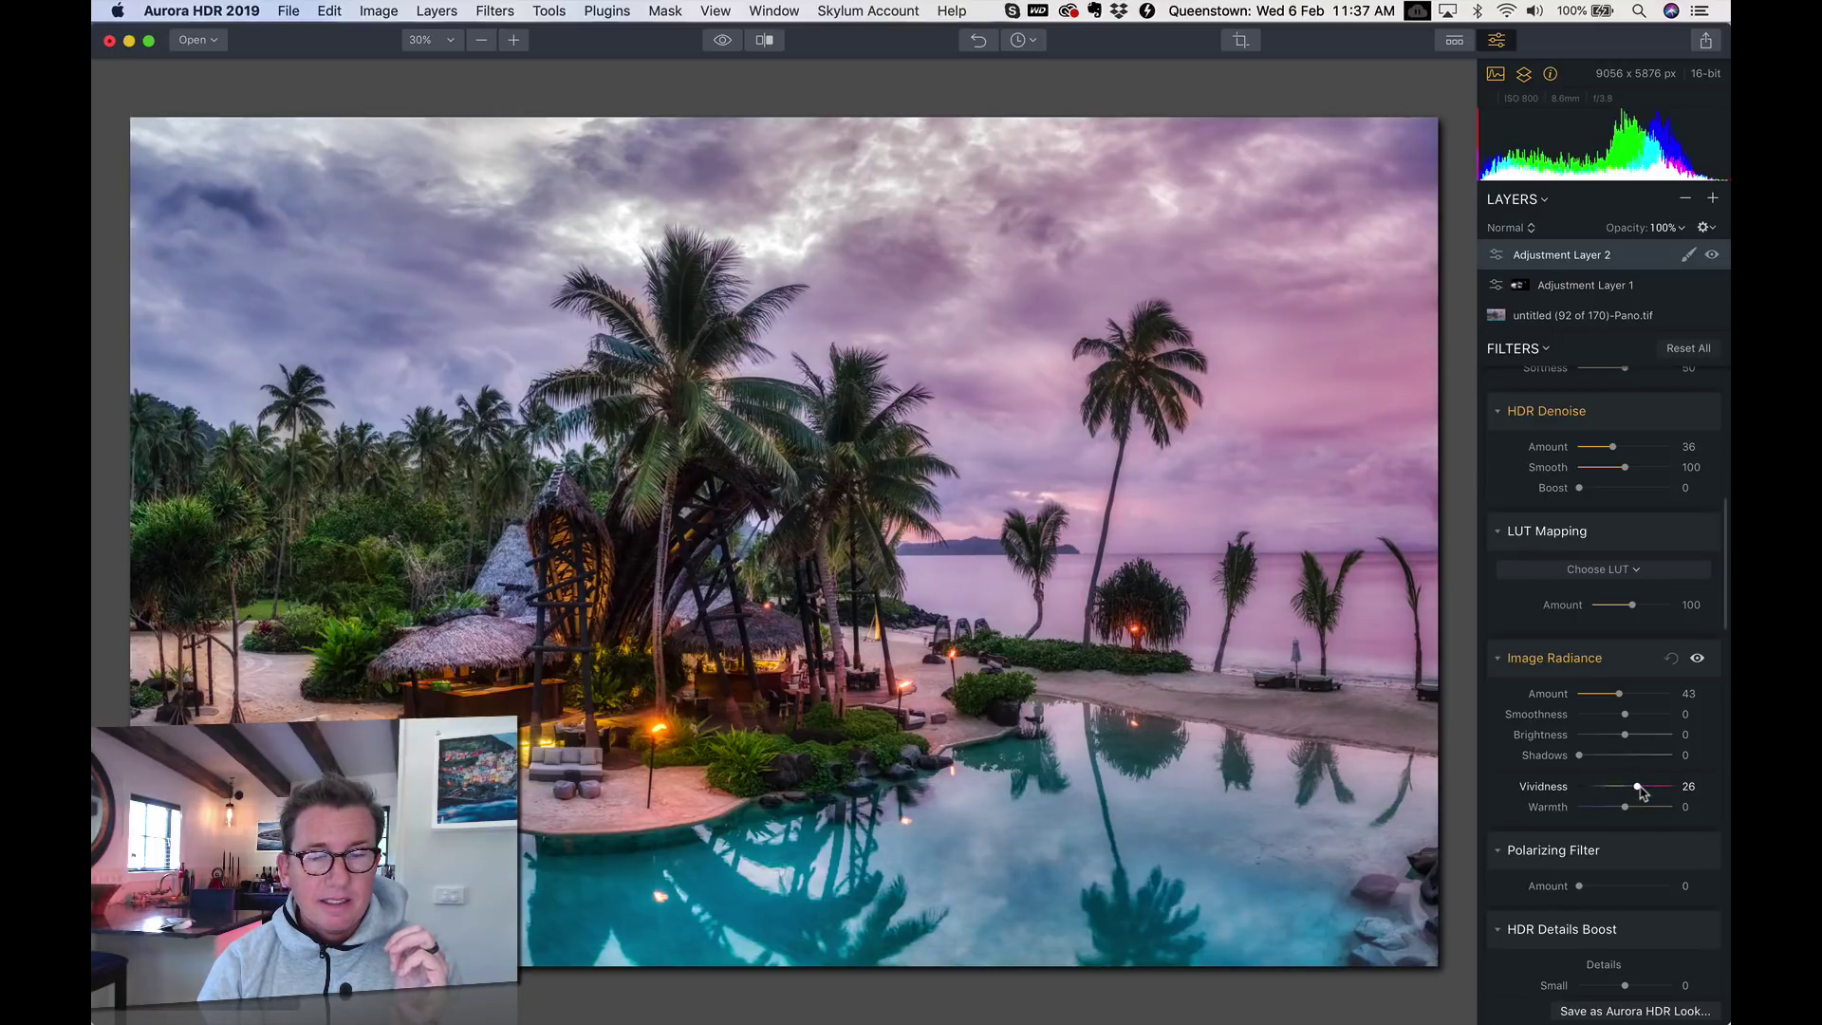
Mask the second adjustment layer onto the sky with a size 88 brush, lowering the brush opacity from 100% to 31%, and finish the mask
key("b")
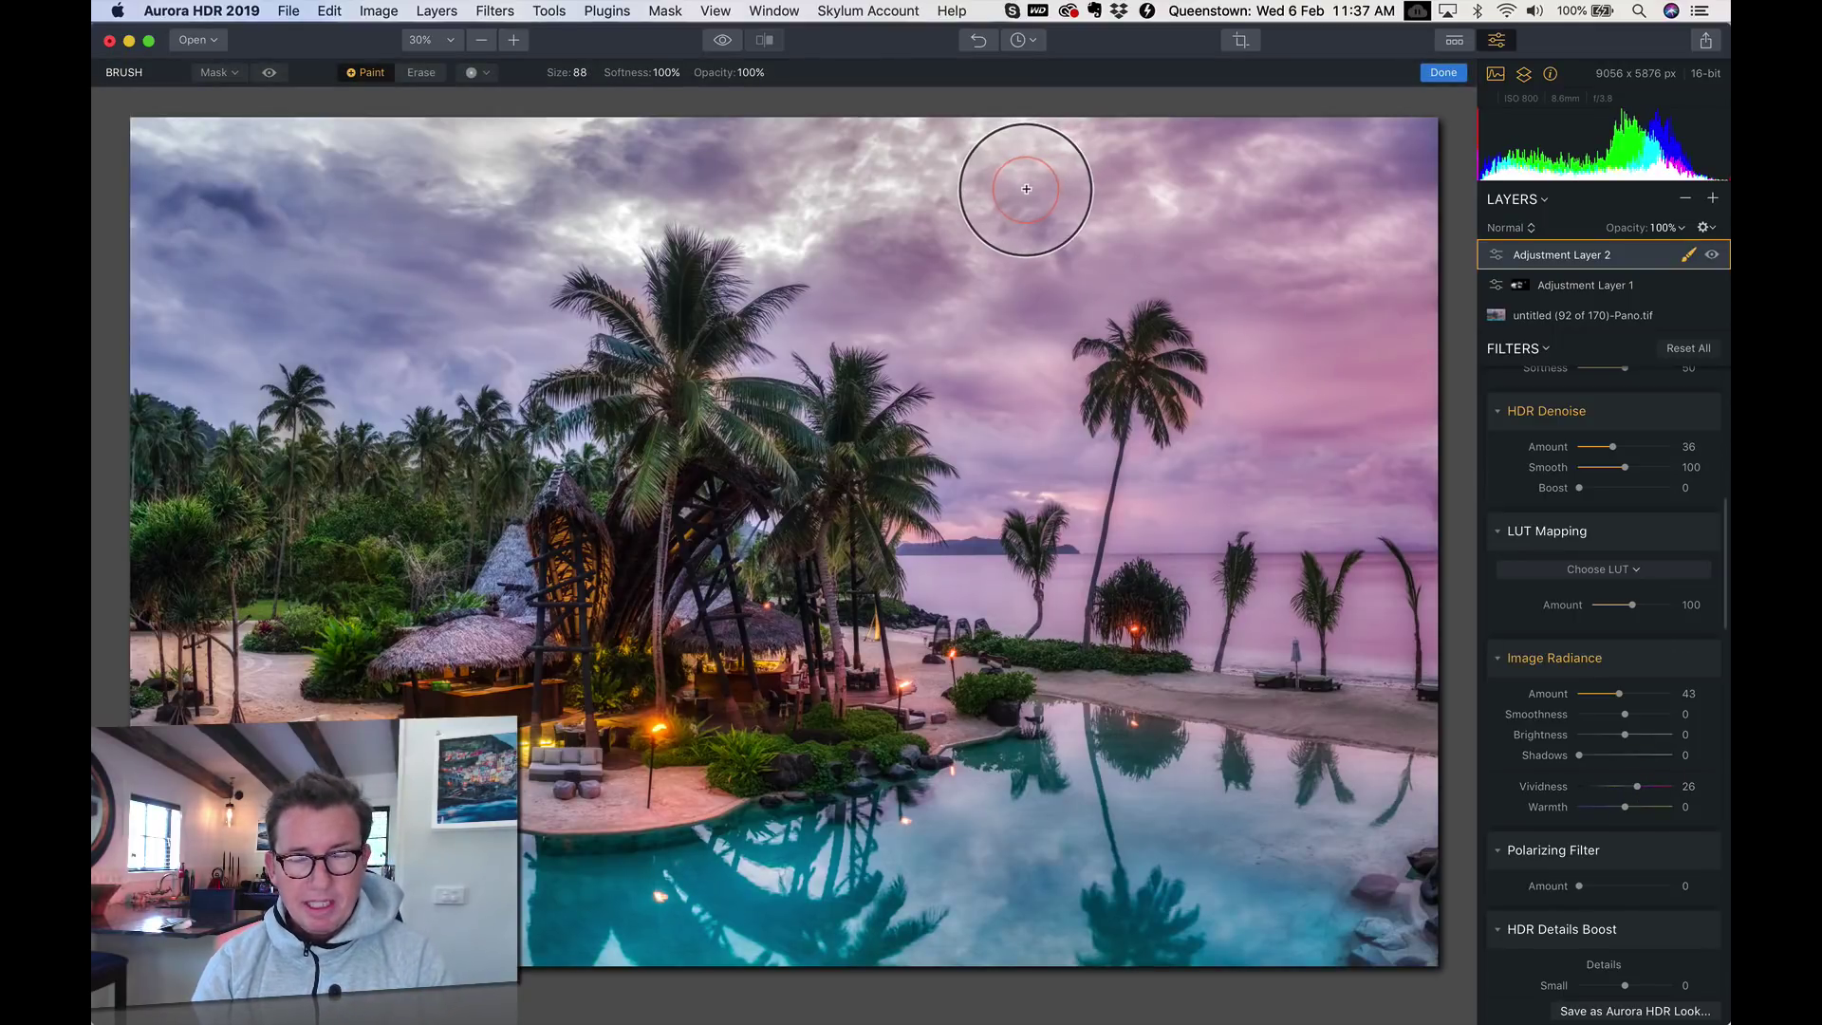
mouse_move(1171, 154)
left_mouse_down()
mouse_move(1084, 170)
mouse_move(848, 148)
mouse_move(319, 149)
left_mouse_up()
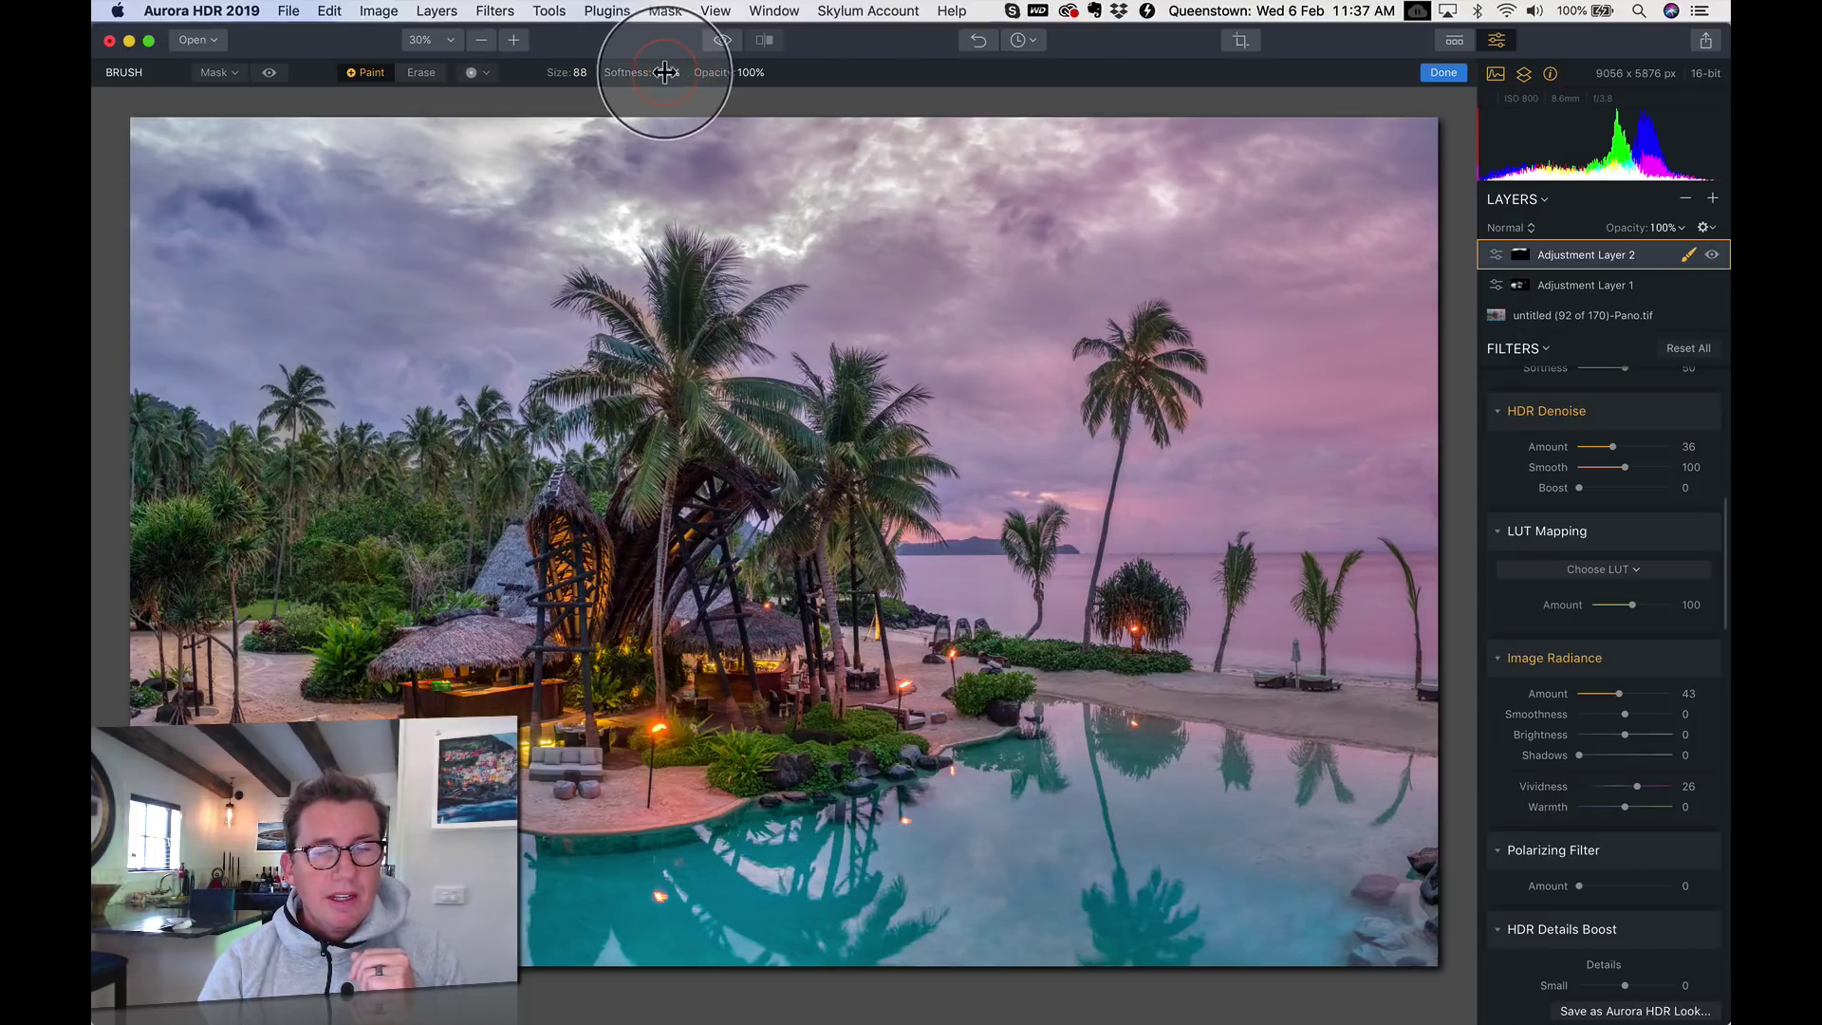
left_click_drag(665, 72, 641, 72)
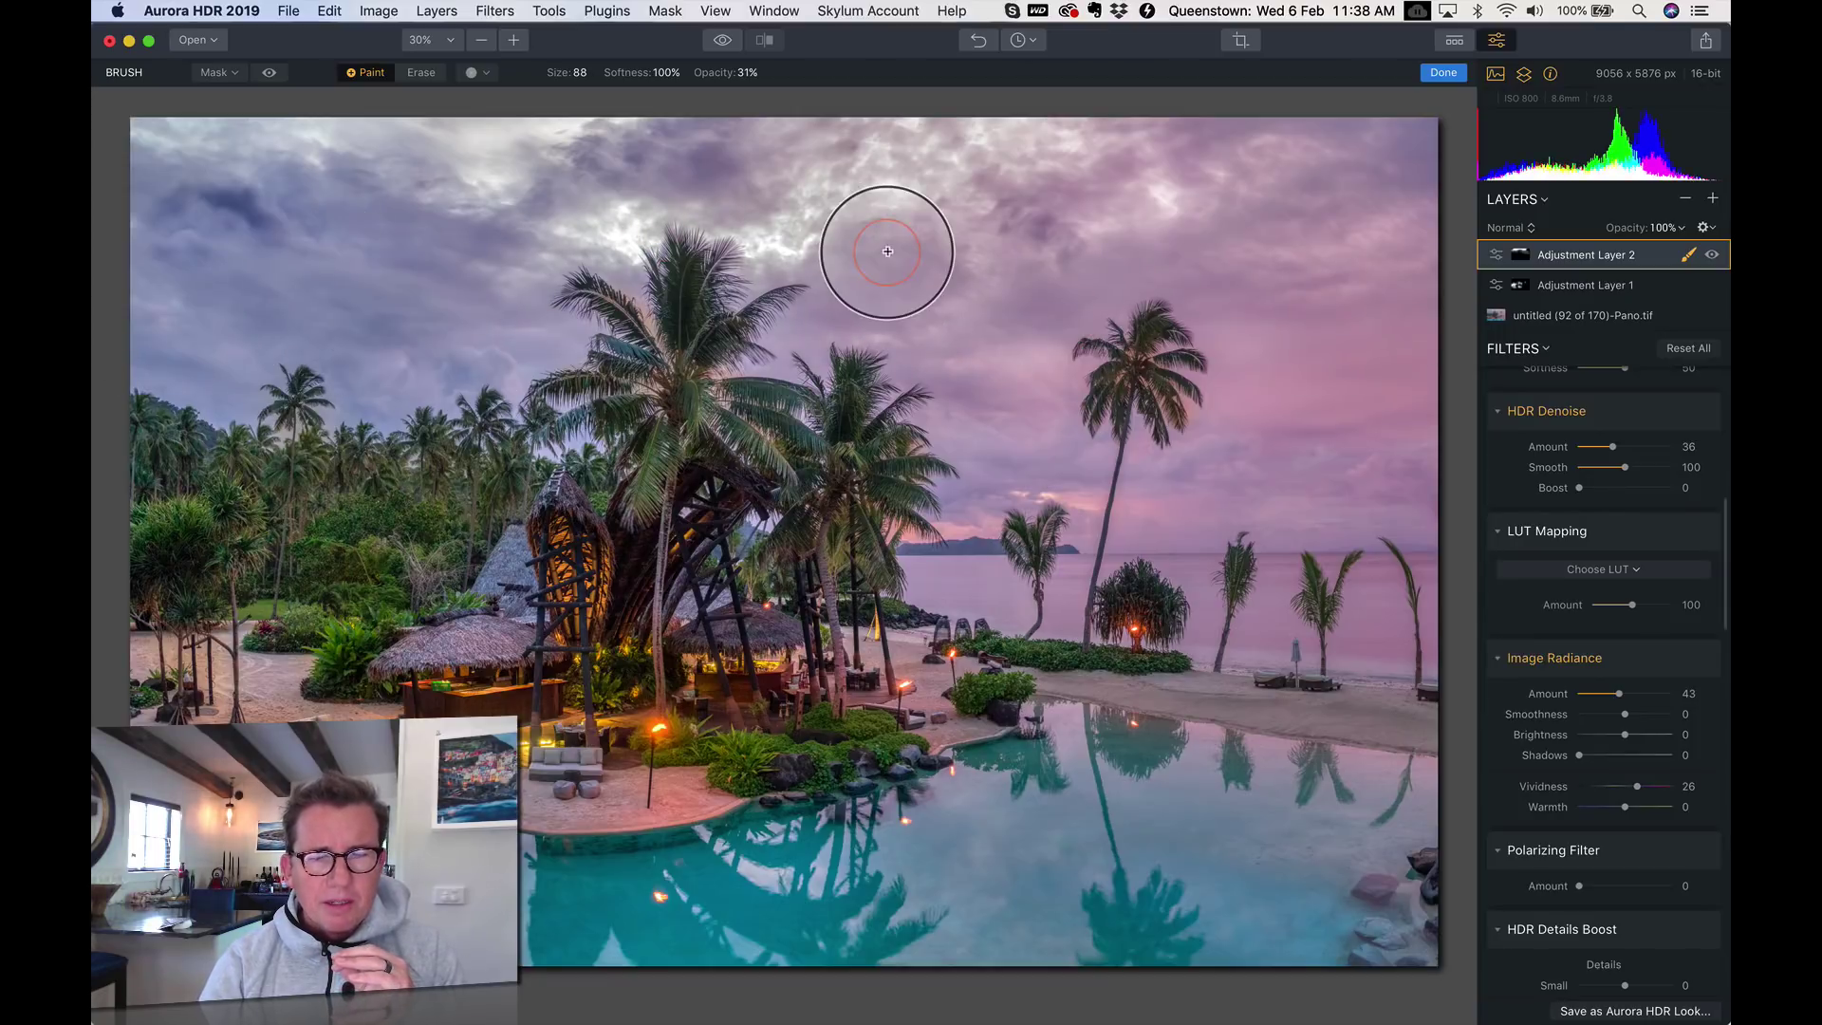
left_click(1442, 80)
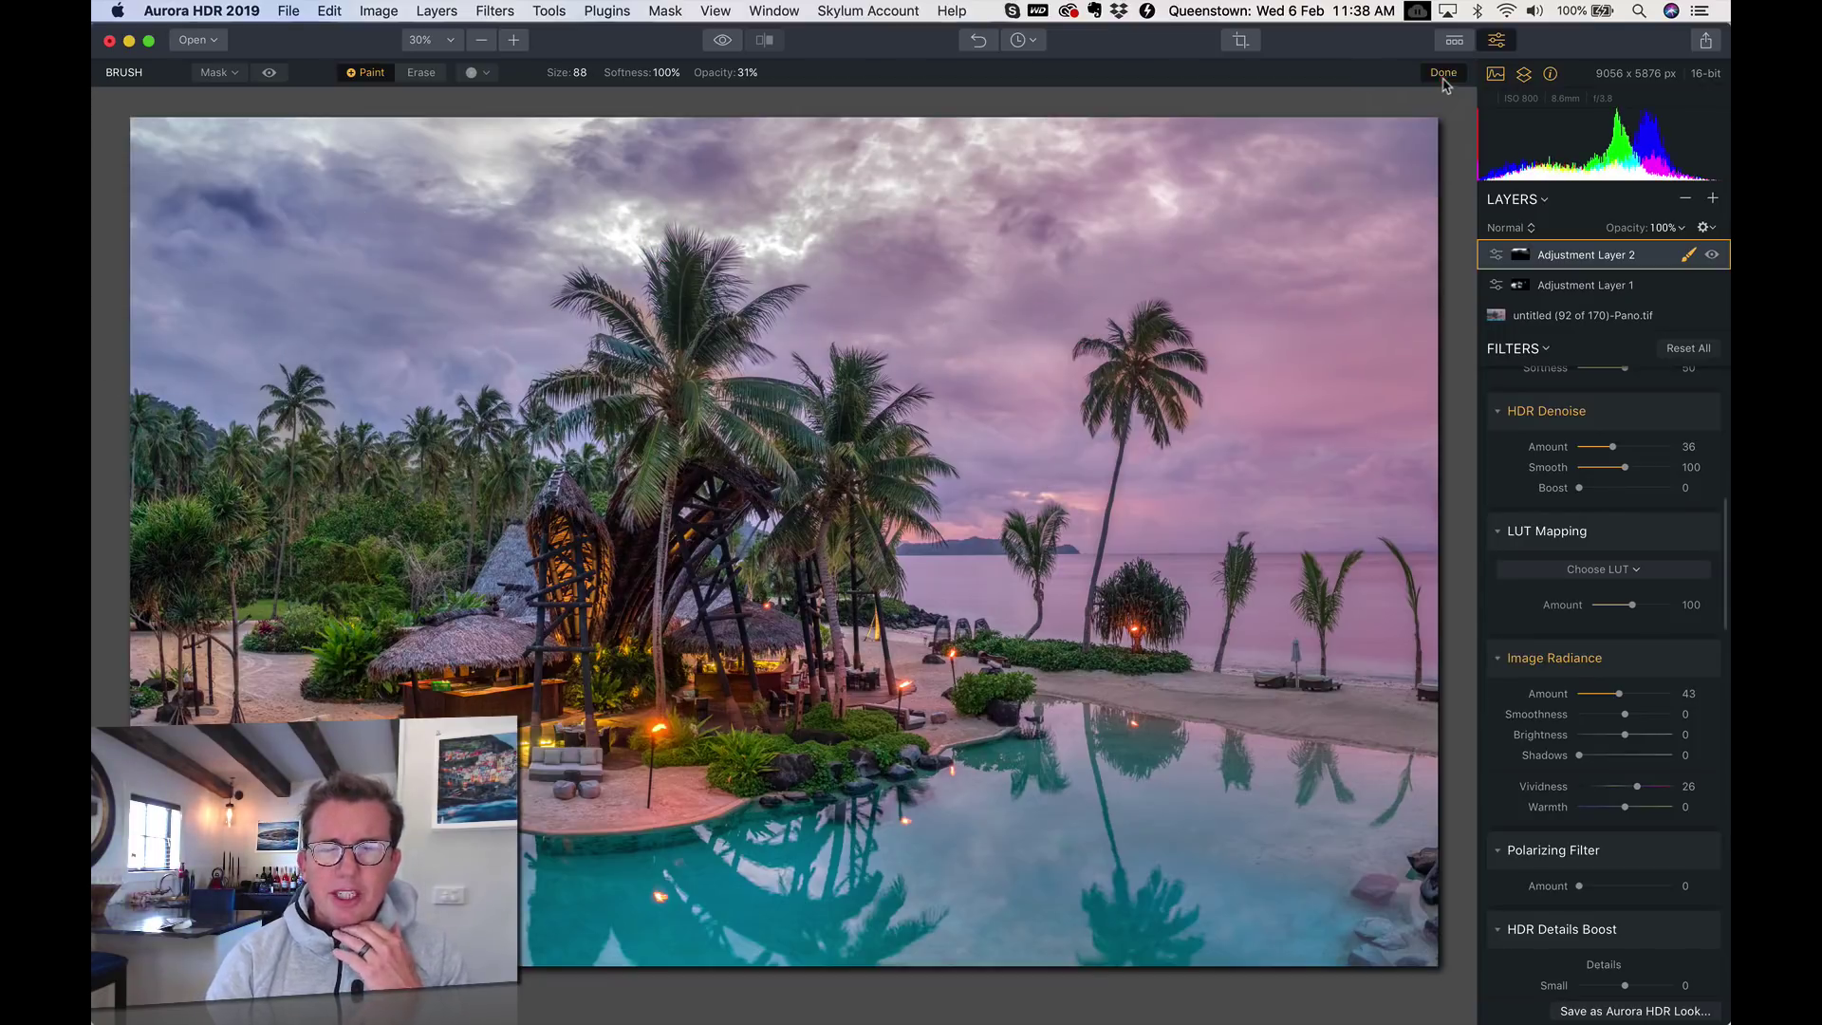
Add a third adjustment layer with Image Radiance at Amount 62, Shadows 80 and Vividness 39
left_click(1712, 202)
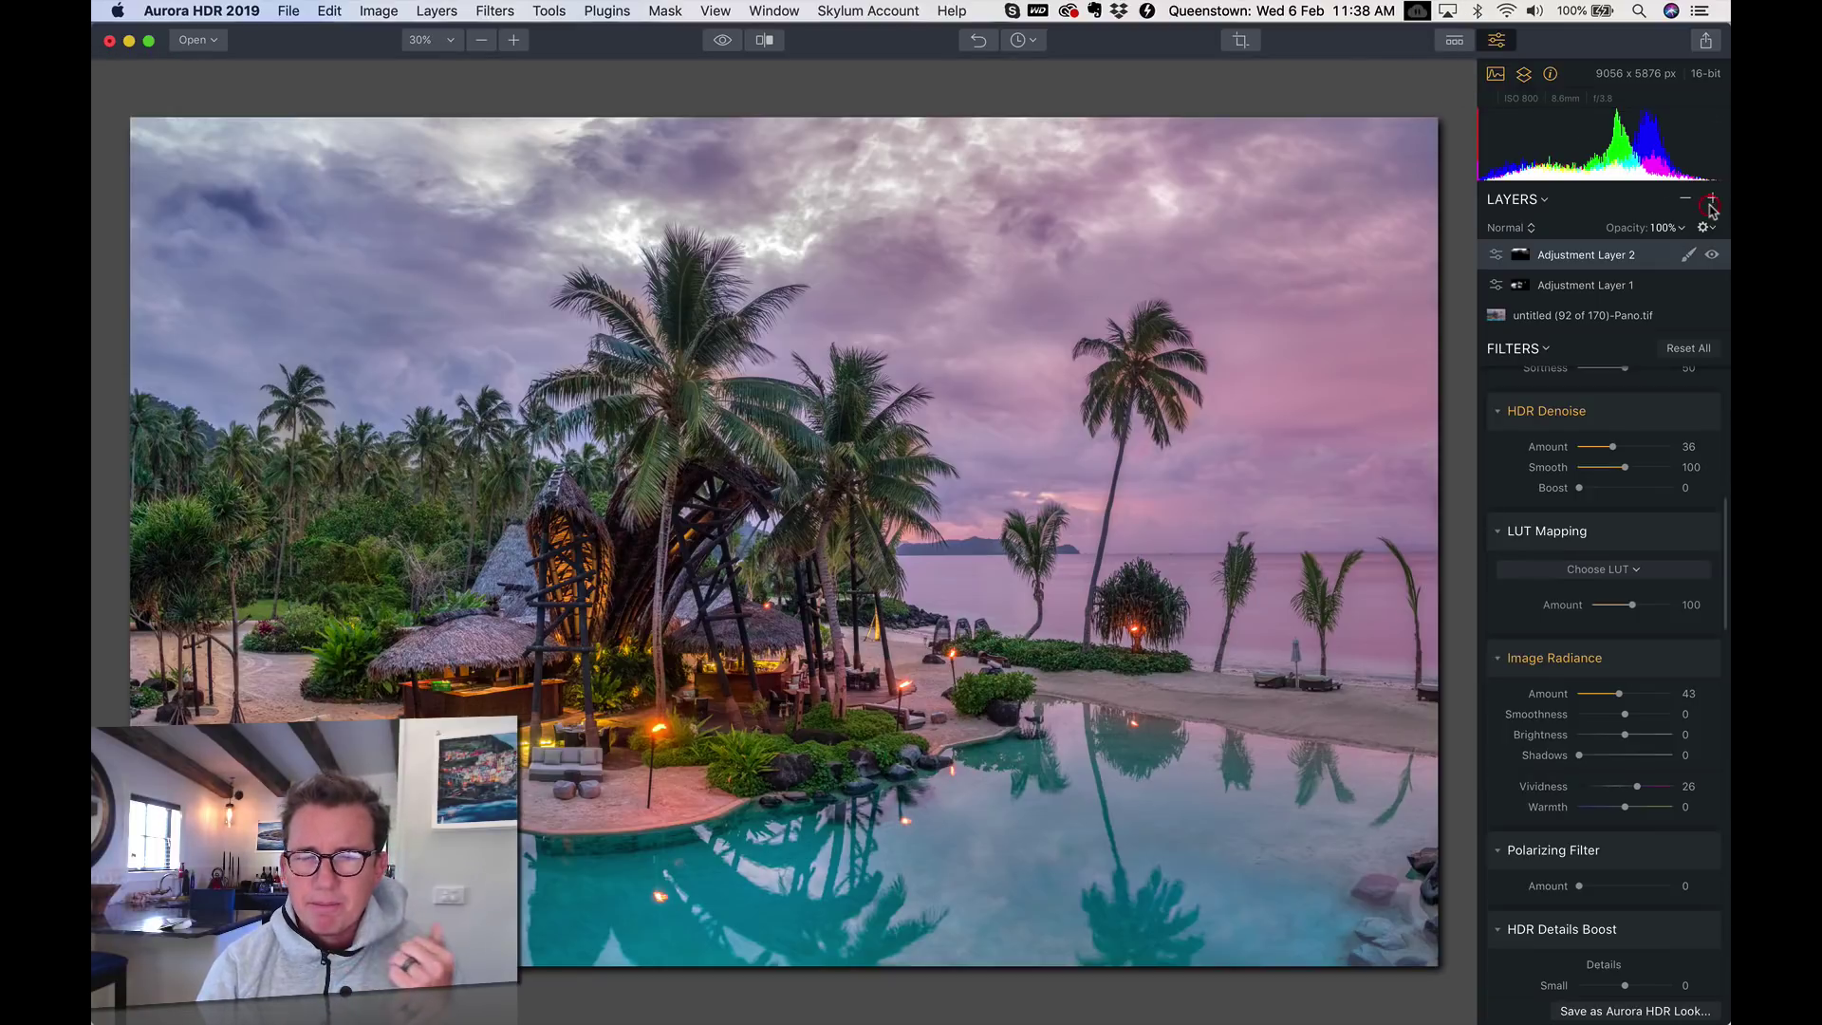
left_click(1675, 213)
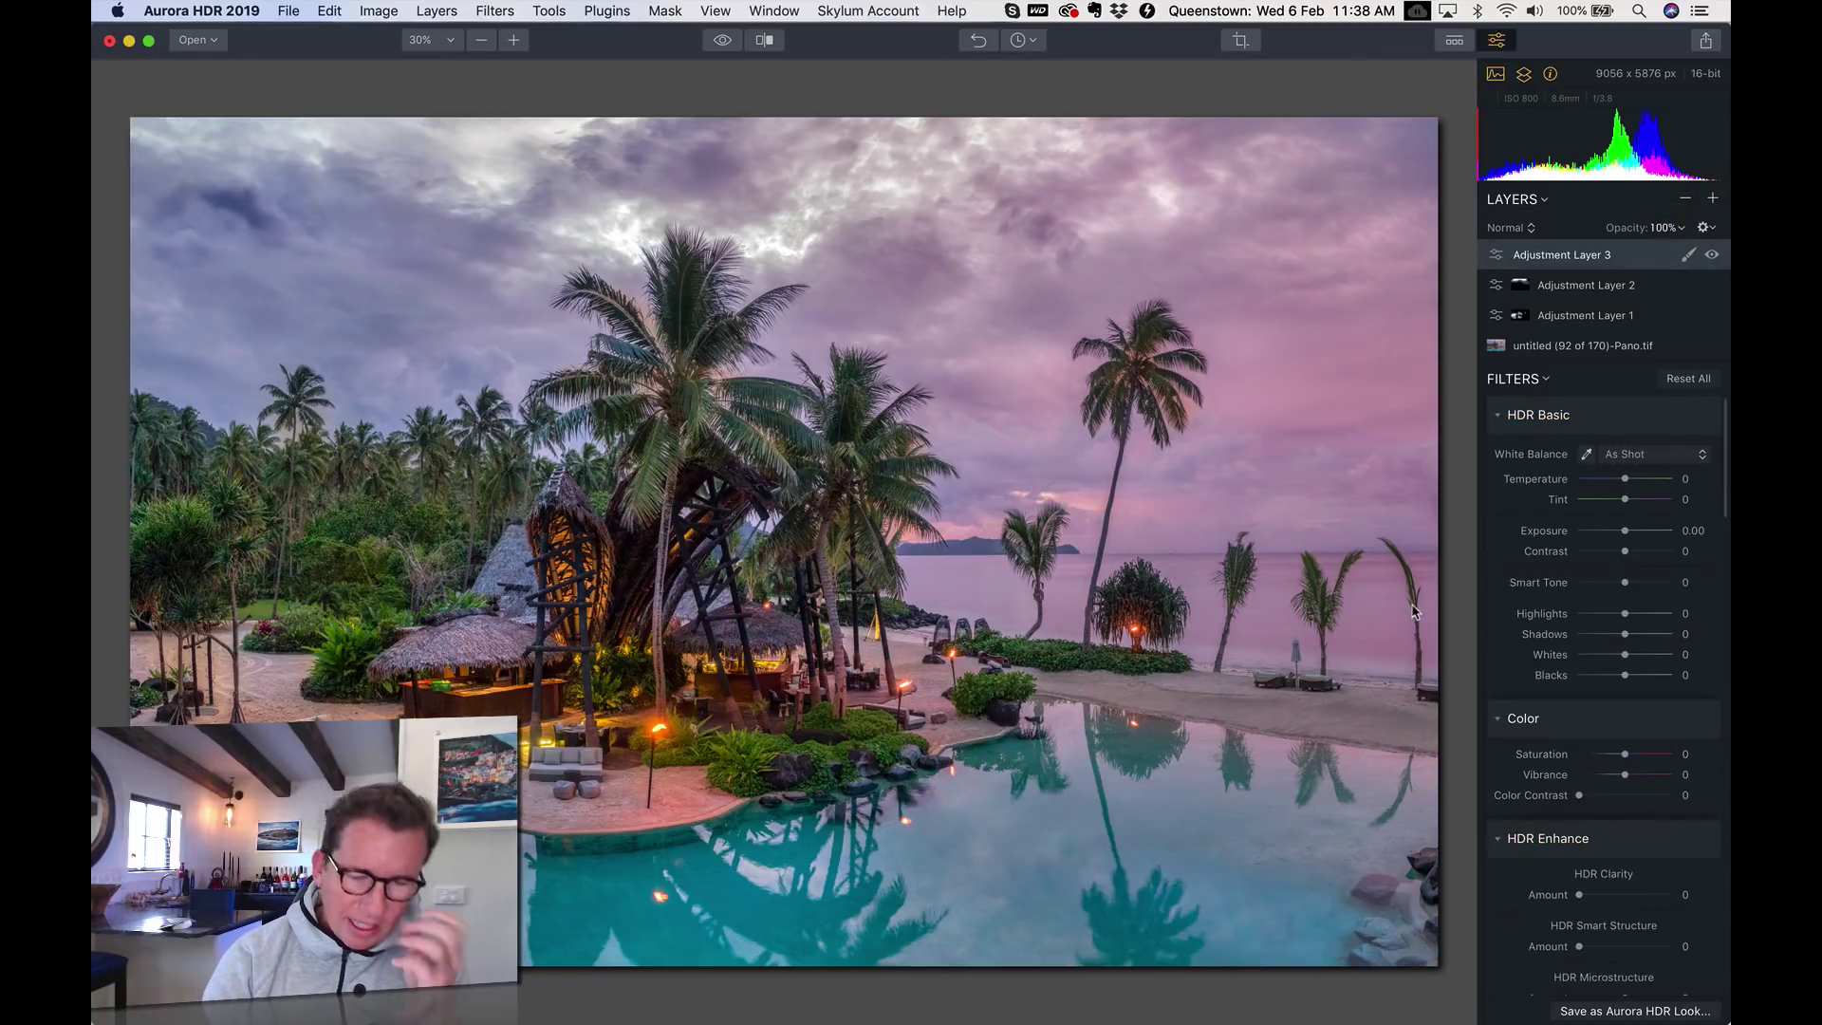
scroll(1558, 759, "down", 5)
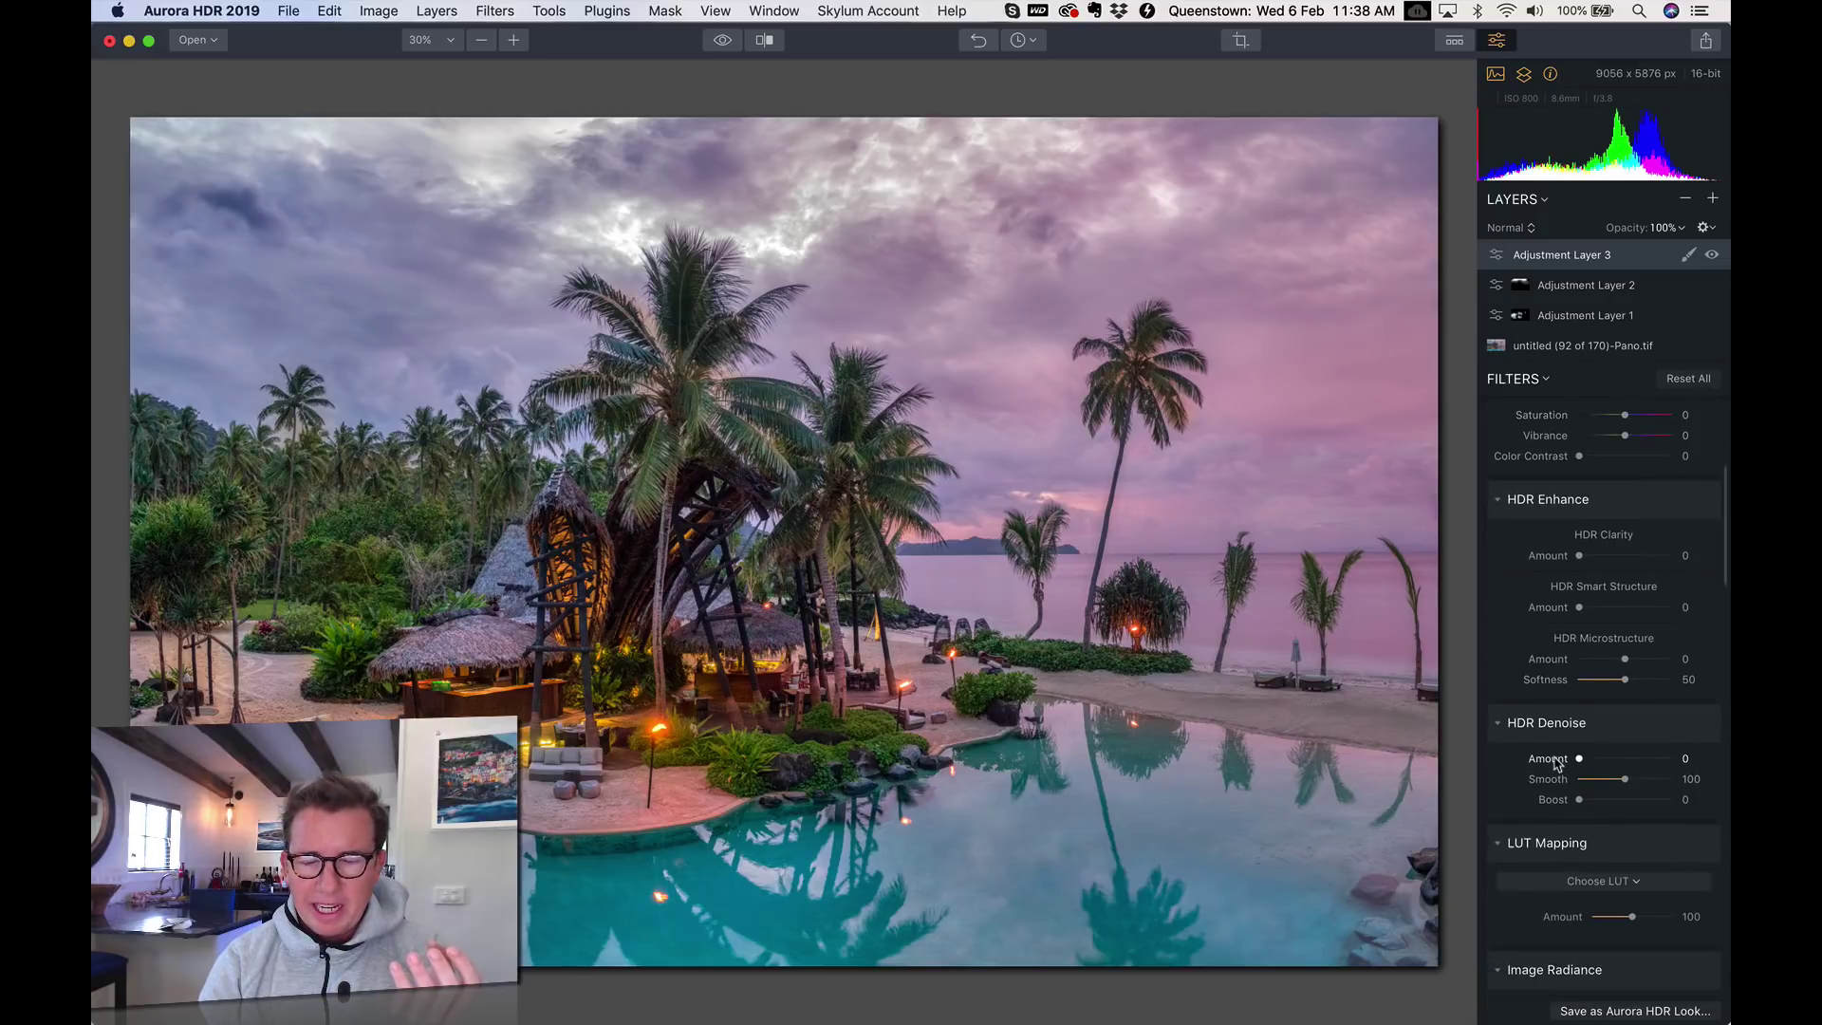
scroll(1557, 759, "down", 7)
left_click_drag(1579, 528, 1638, 529)
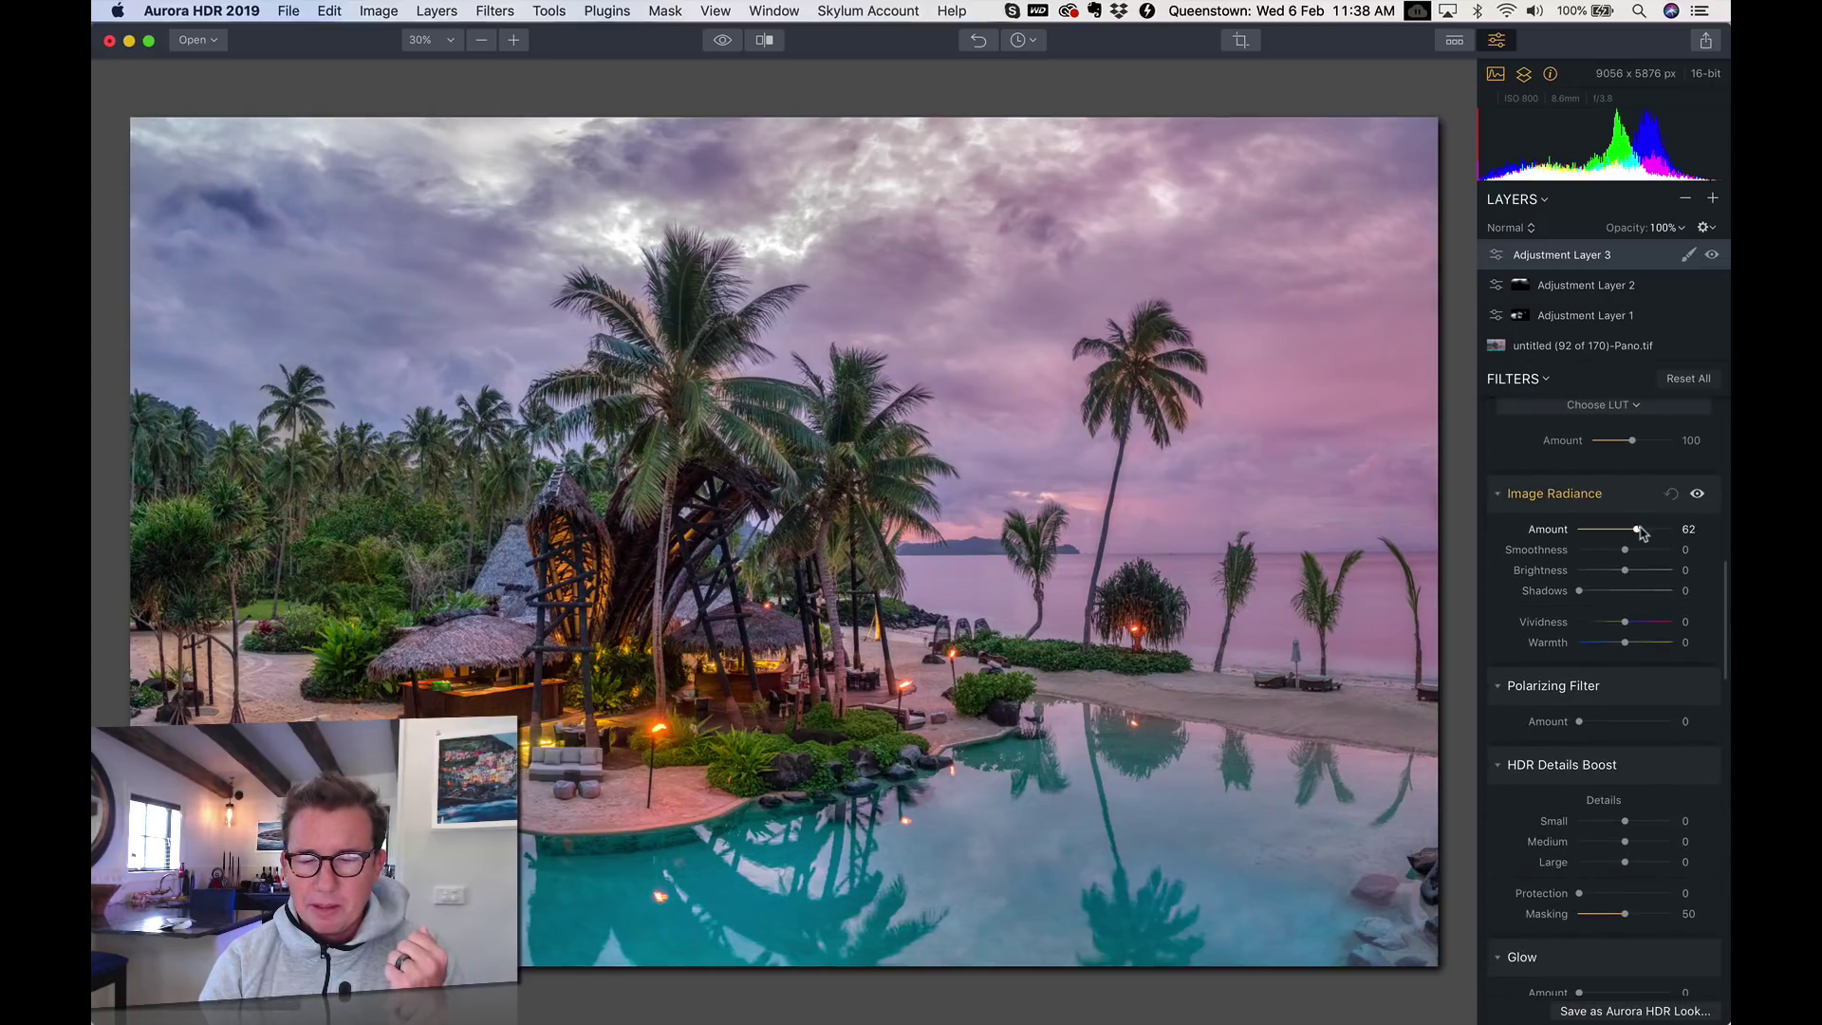
left_click(1652, 591)
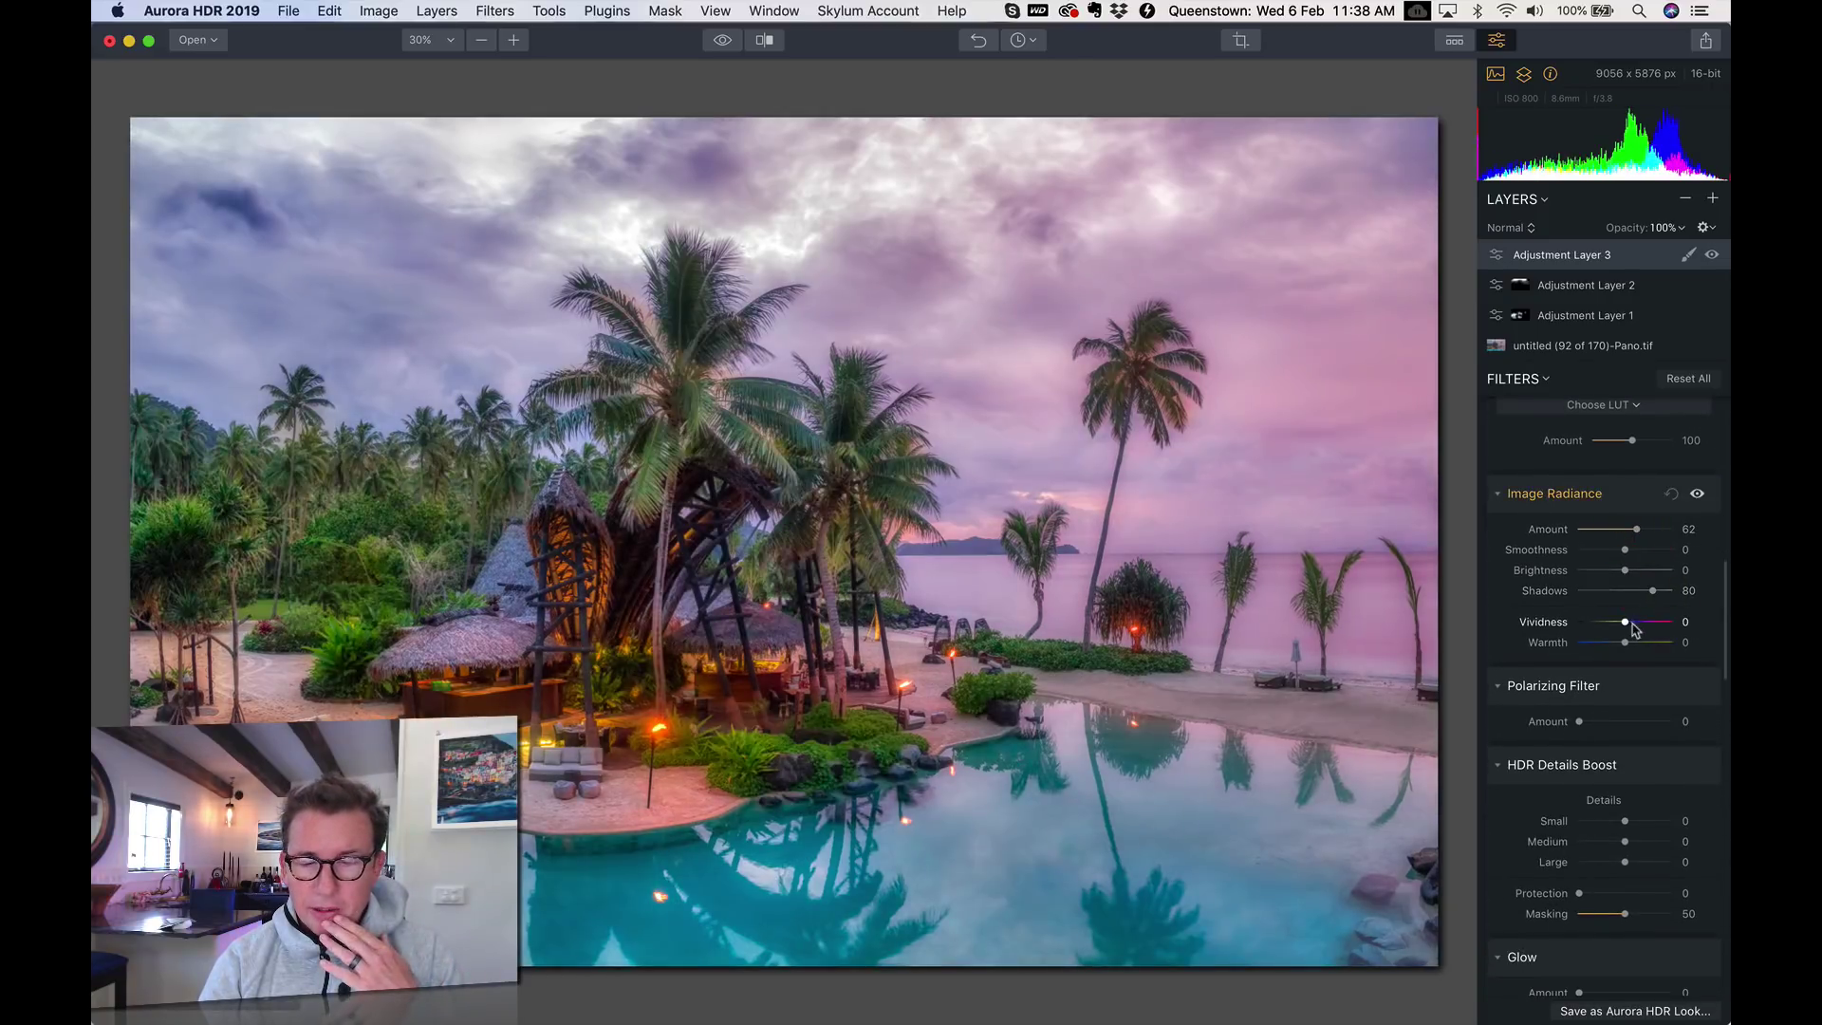
left_click_drag(1652, 622, 1642, 622)
Mask the third adjustment layer onto the pool water with a size 88 brush at 100% opacity and compare the edit with the original
key("b")
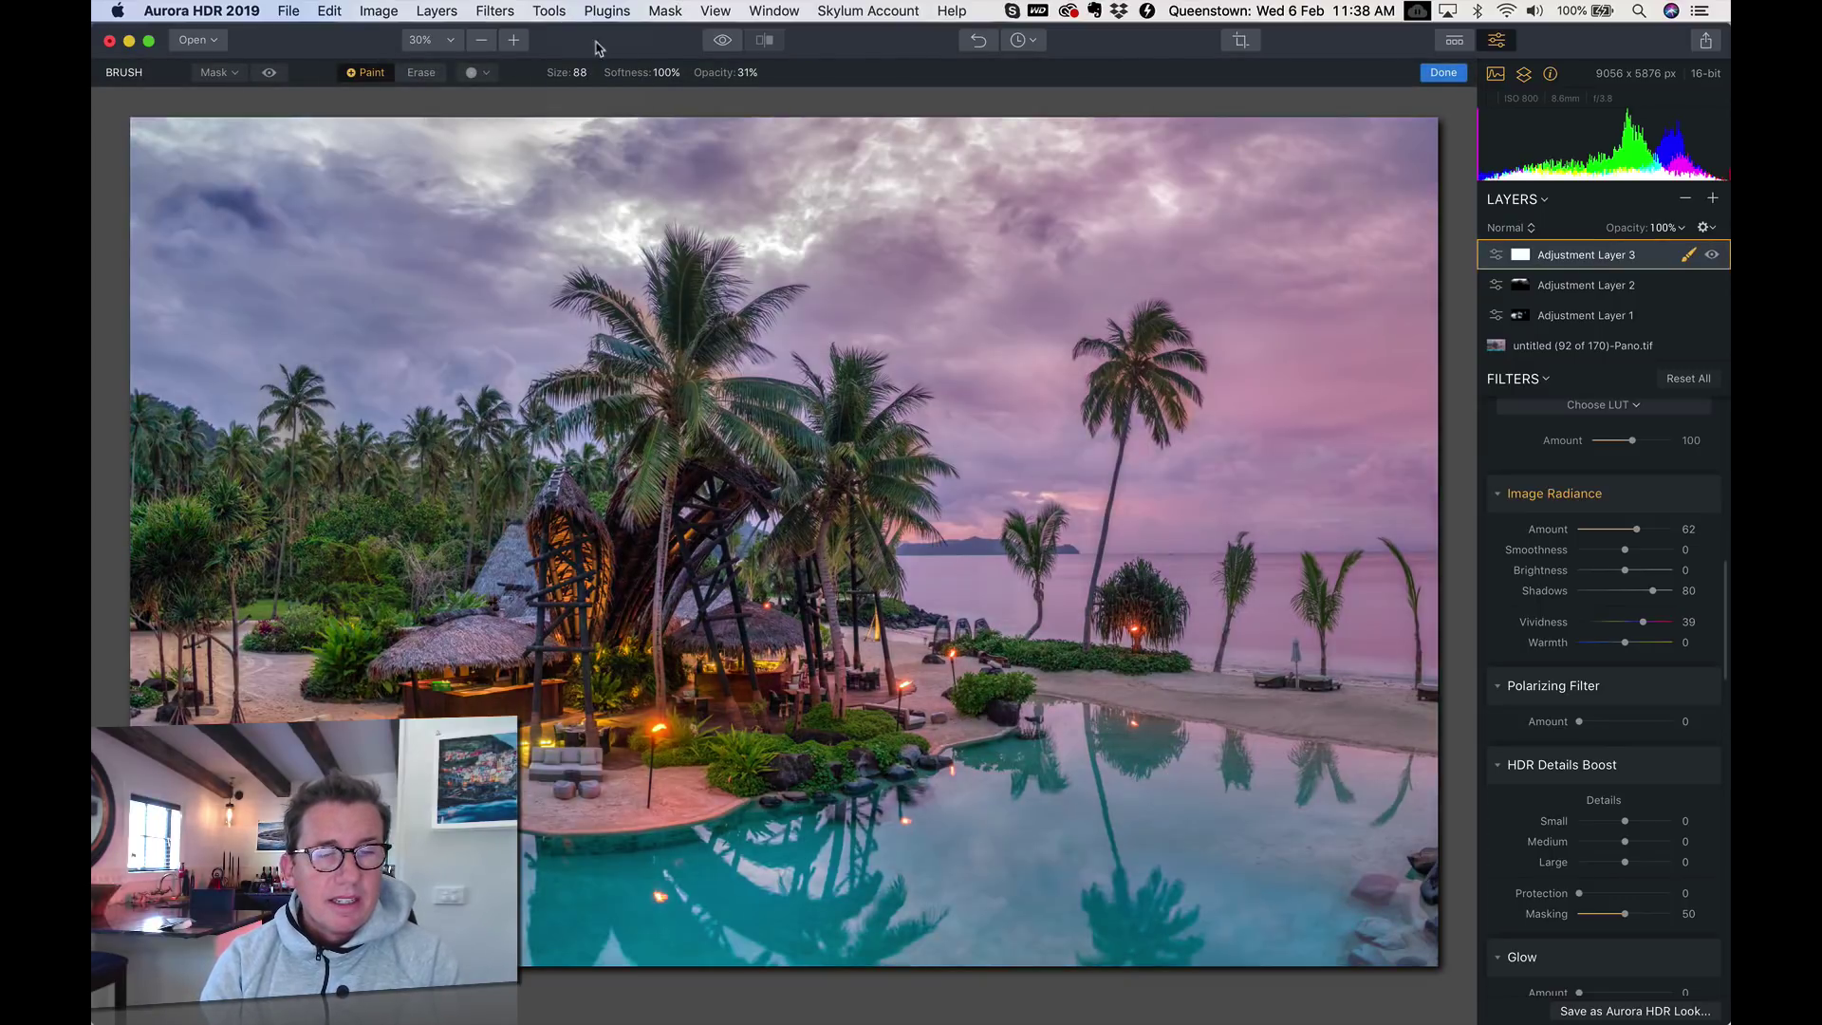
key("0")
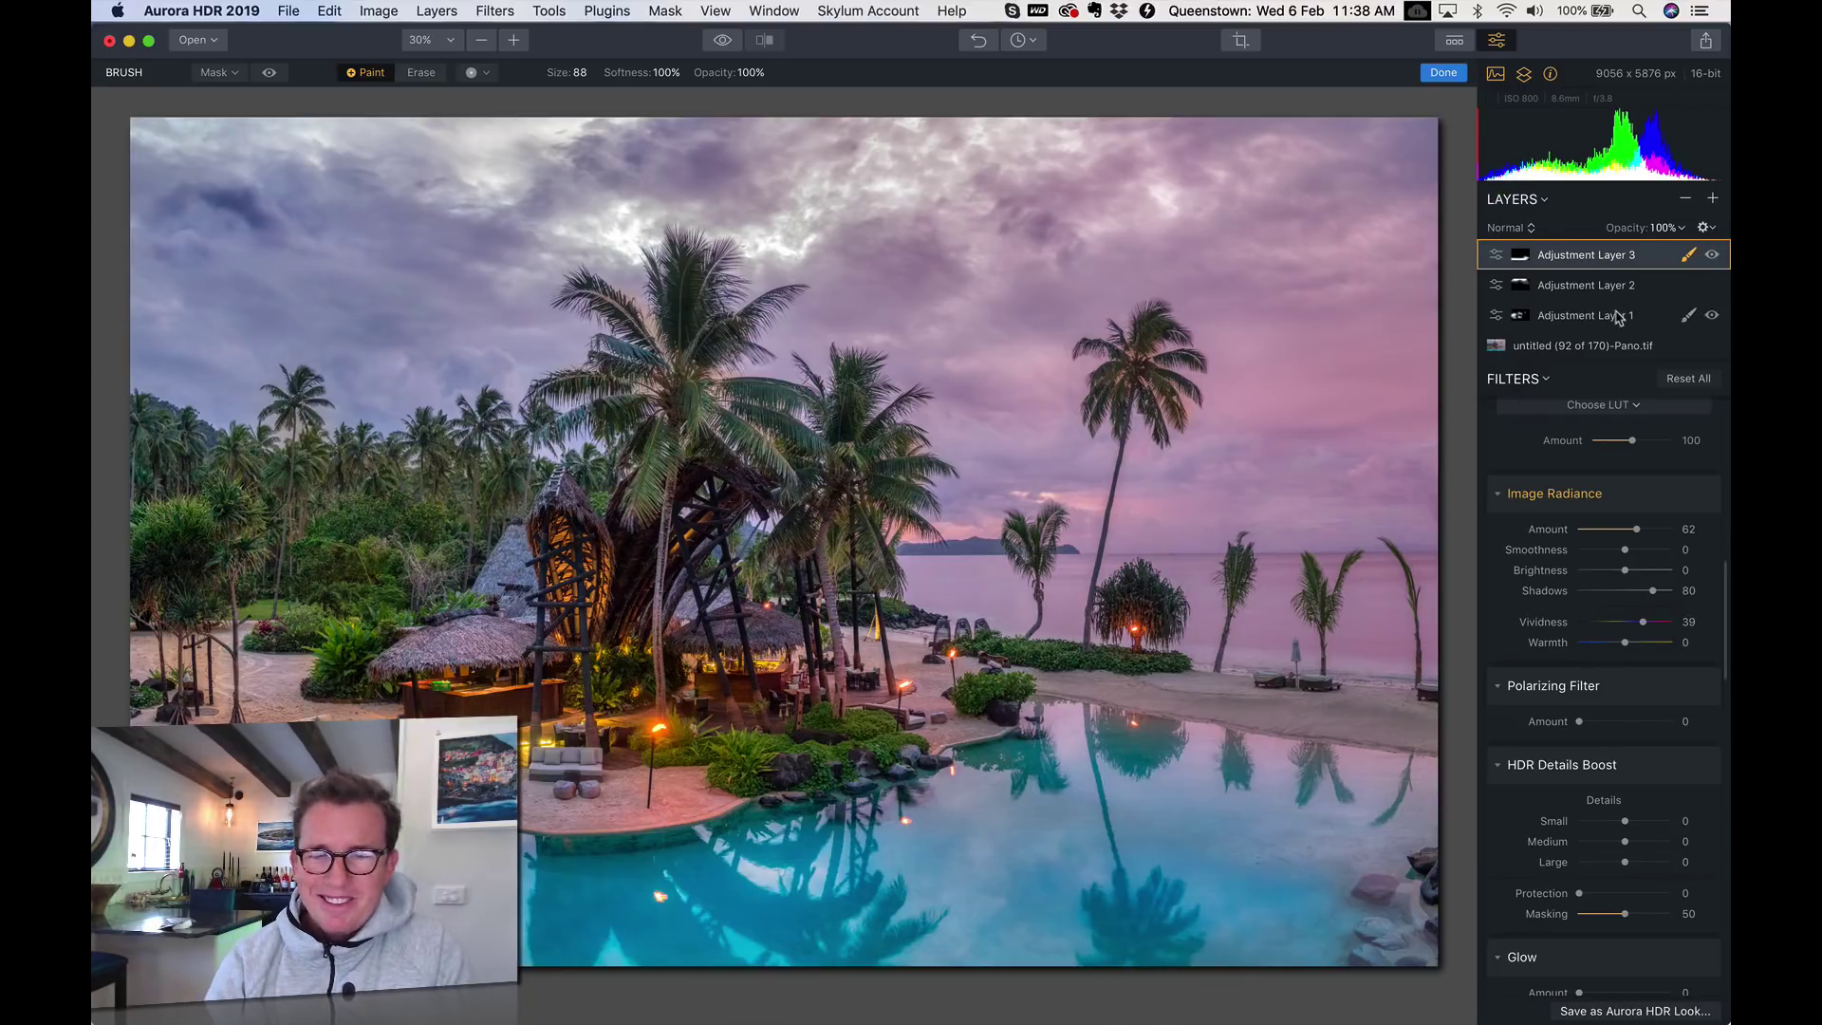
left_click(725, 44)
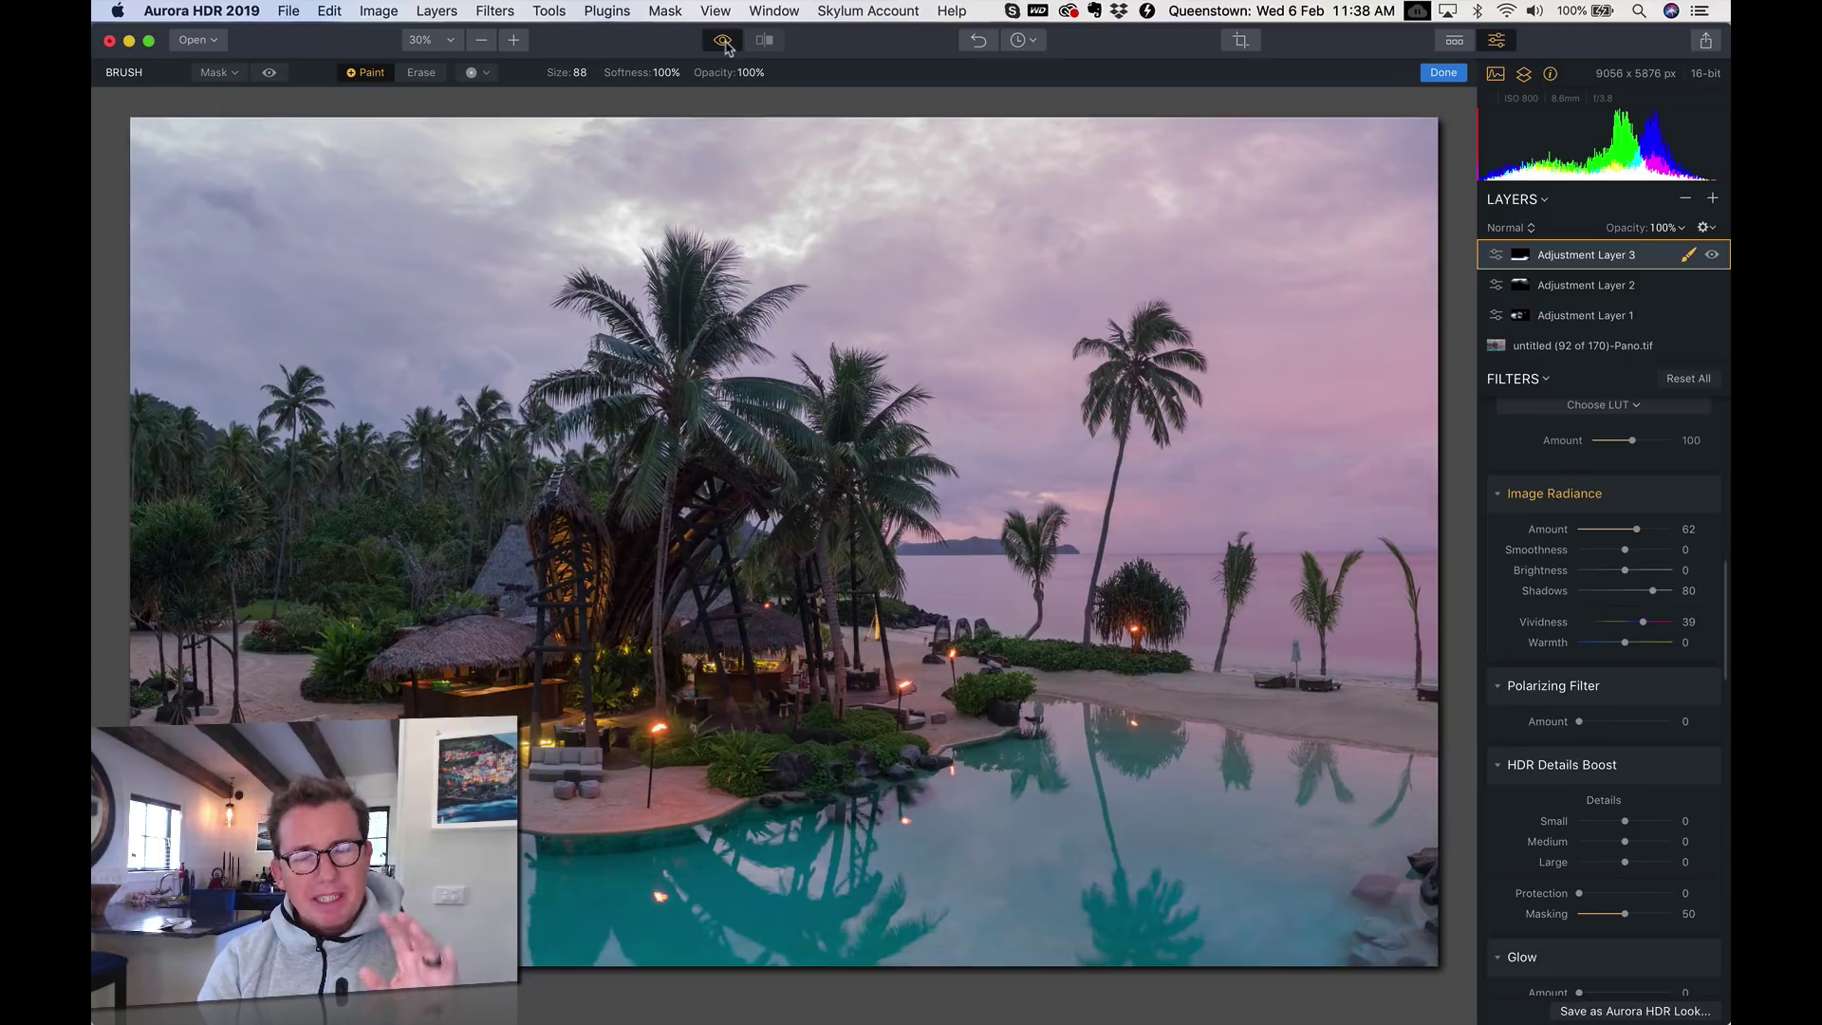
left_click(725, 44)
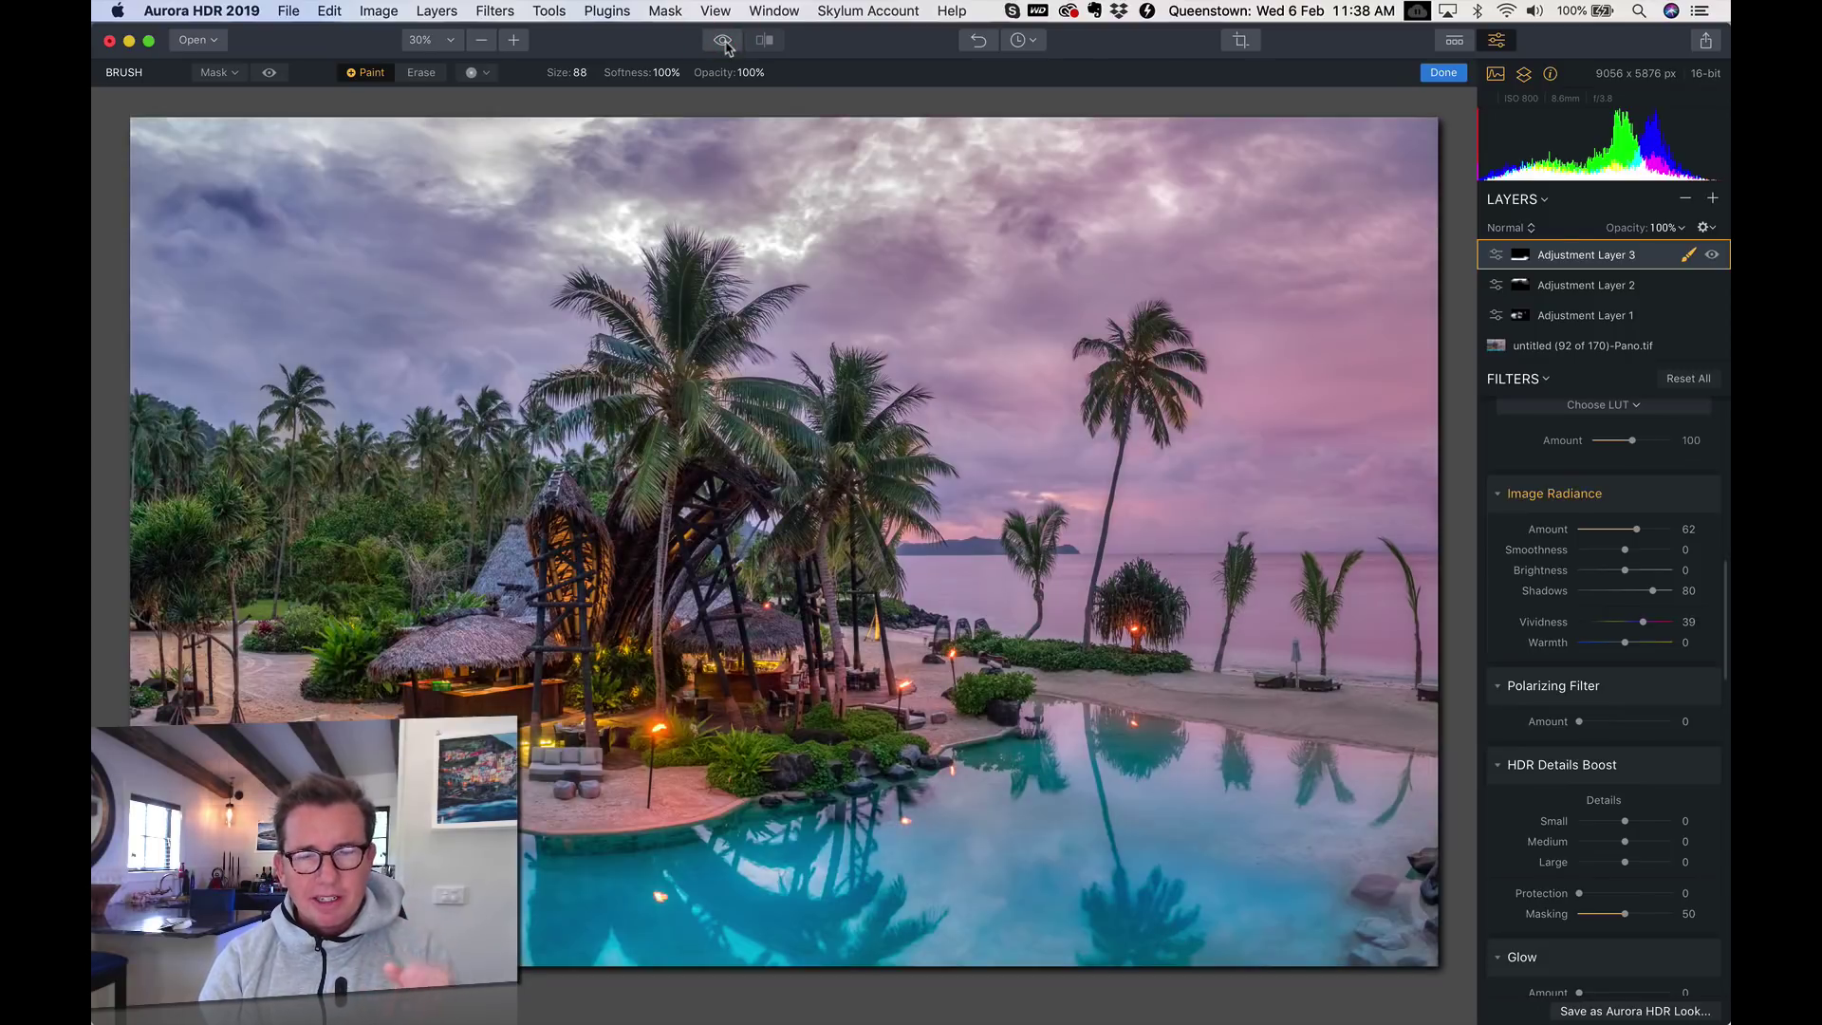